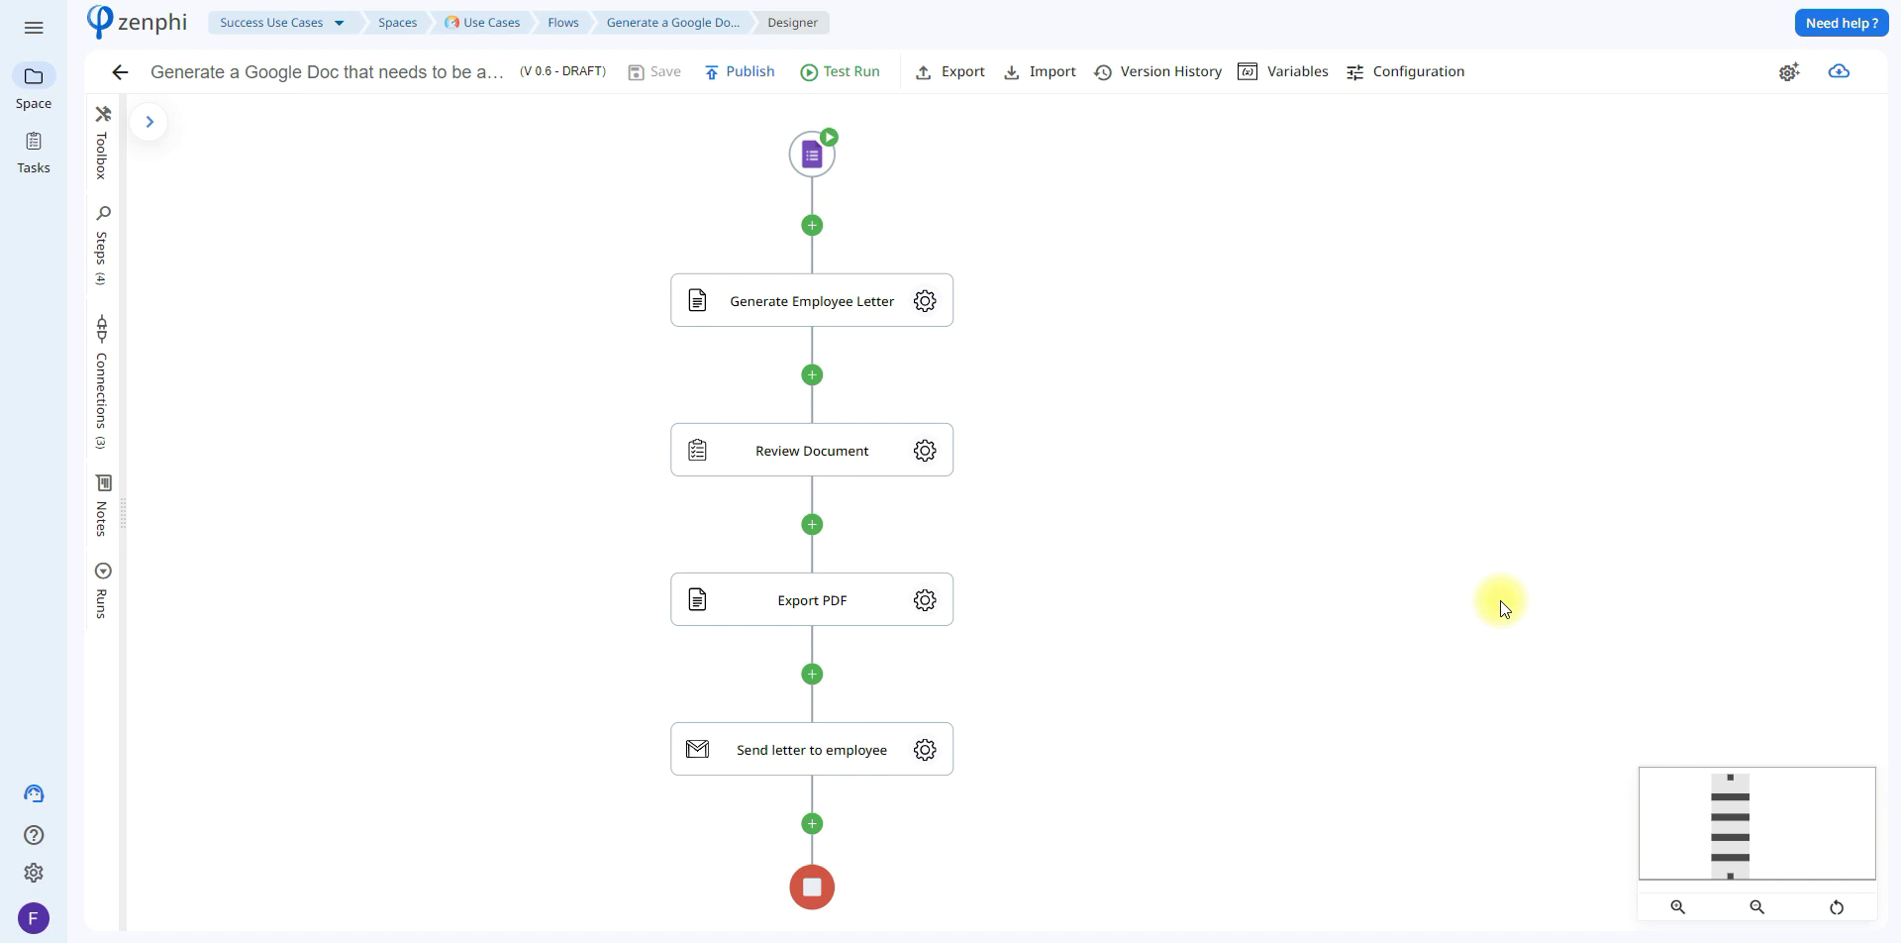
# - Create and authorize a new Google Forms connection on the trigger with the Google account
pyautogui.click(816, 153)
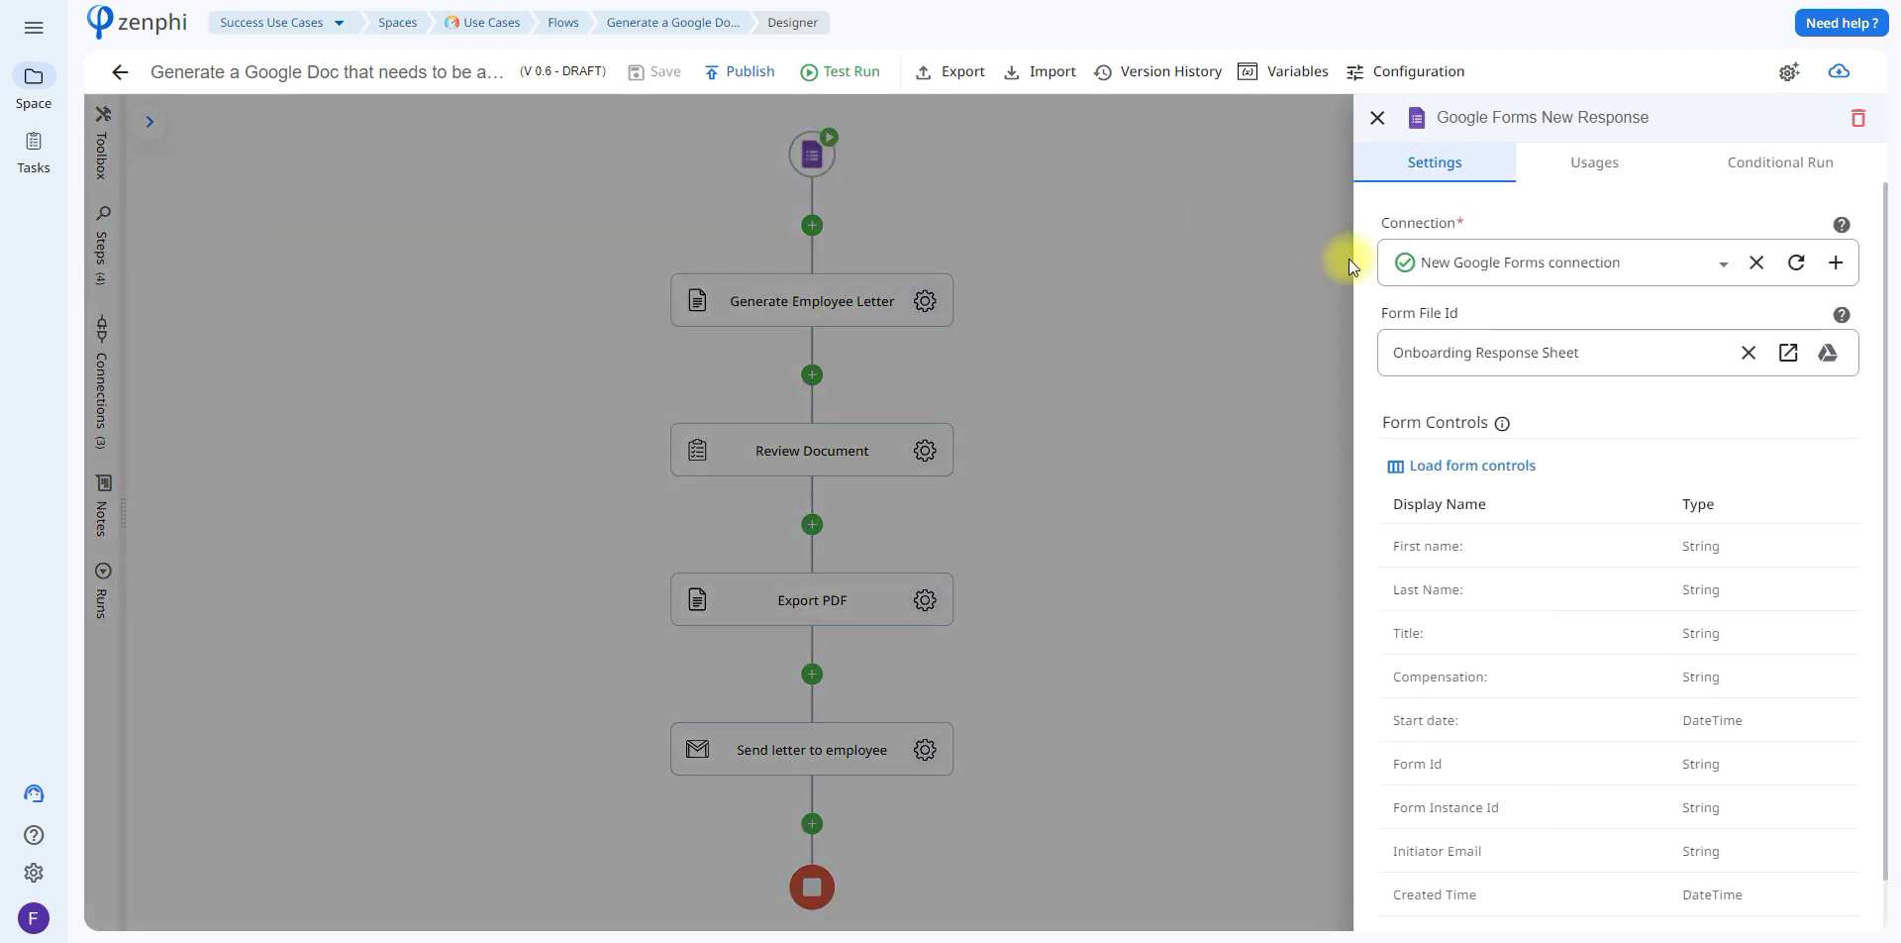
pyautogui.moveTo(1487, 118)
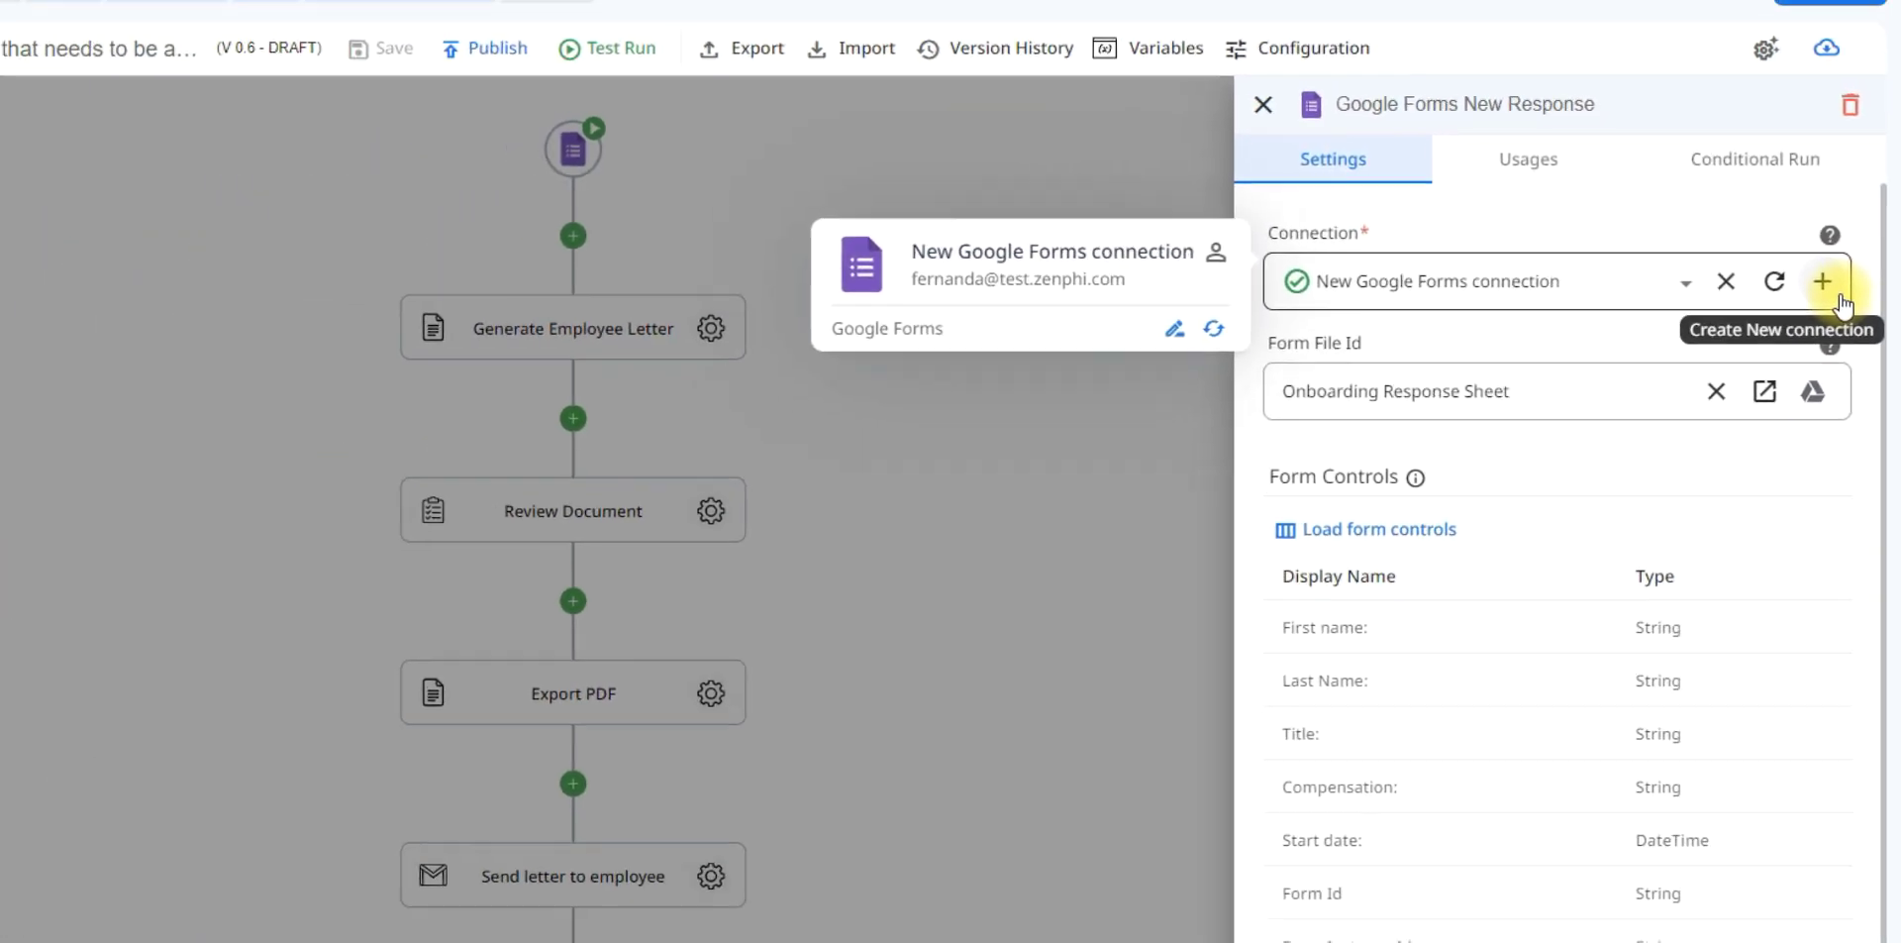
pyautogui.click(1839, 297)
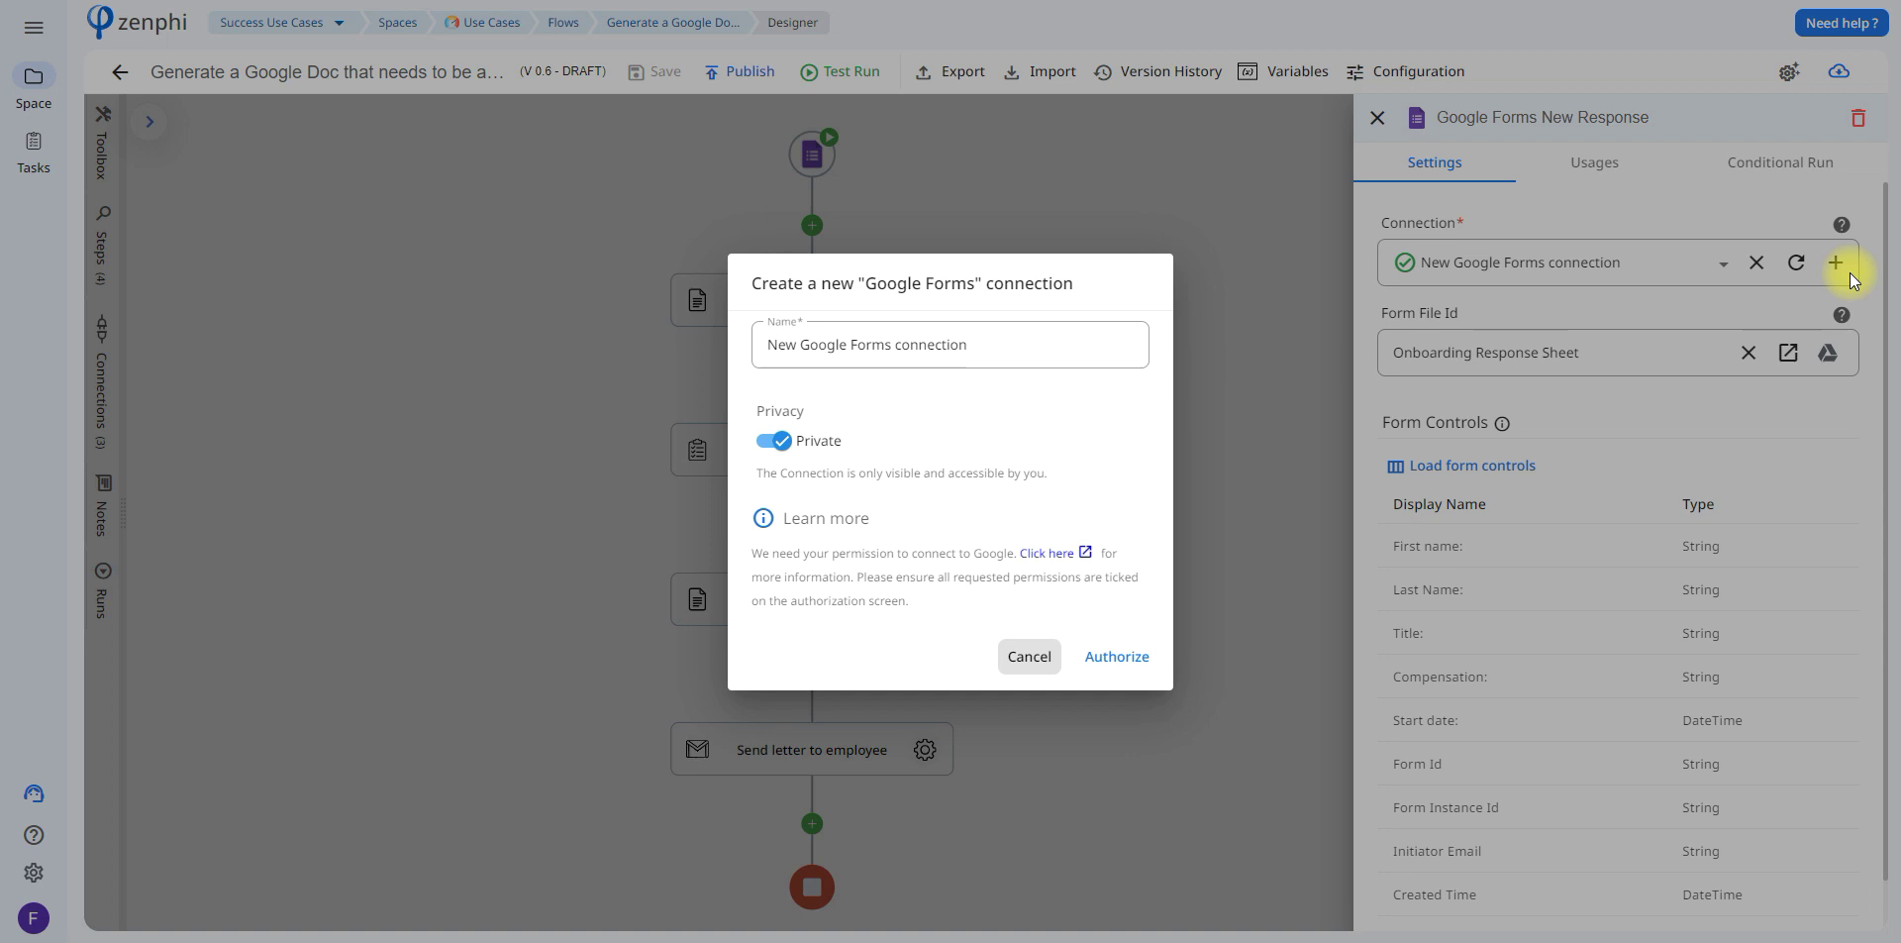
pyautogui.click(1120, 663)
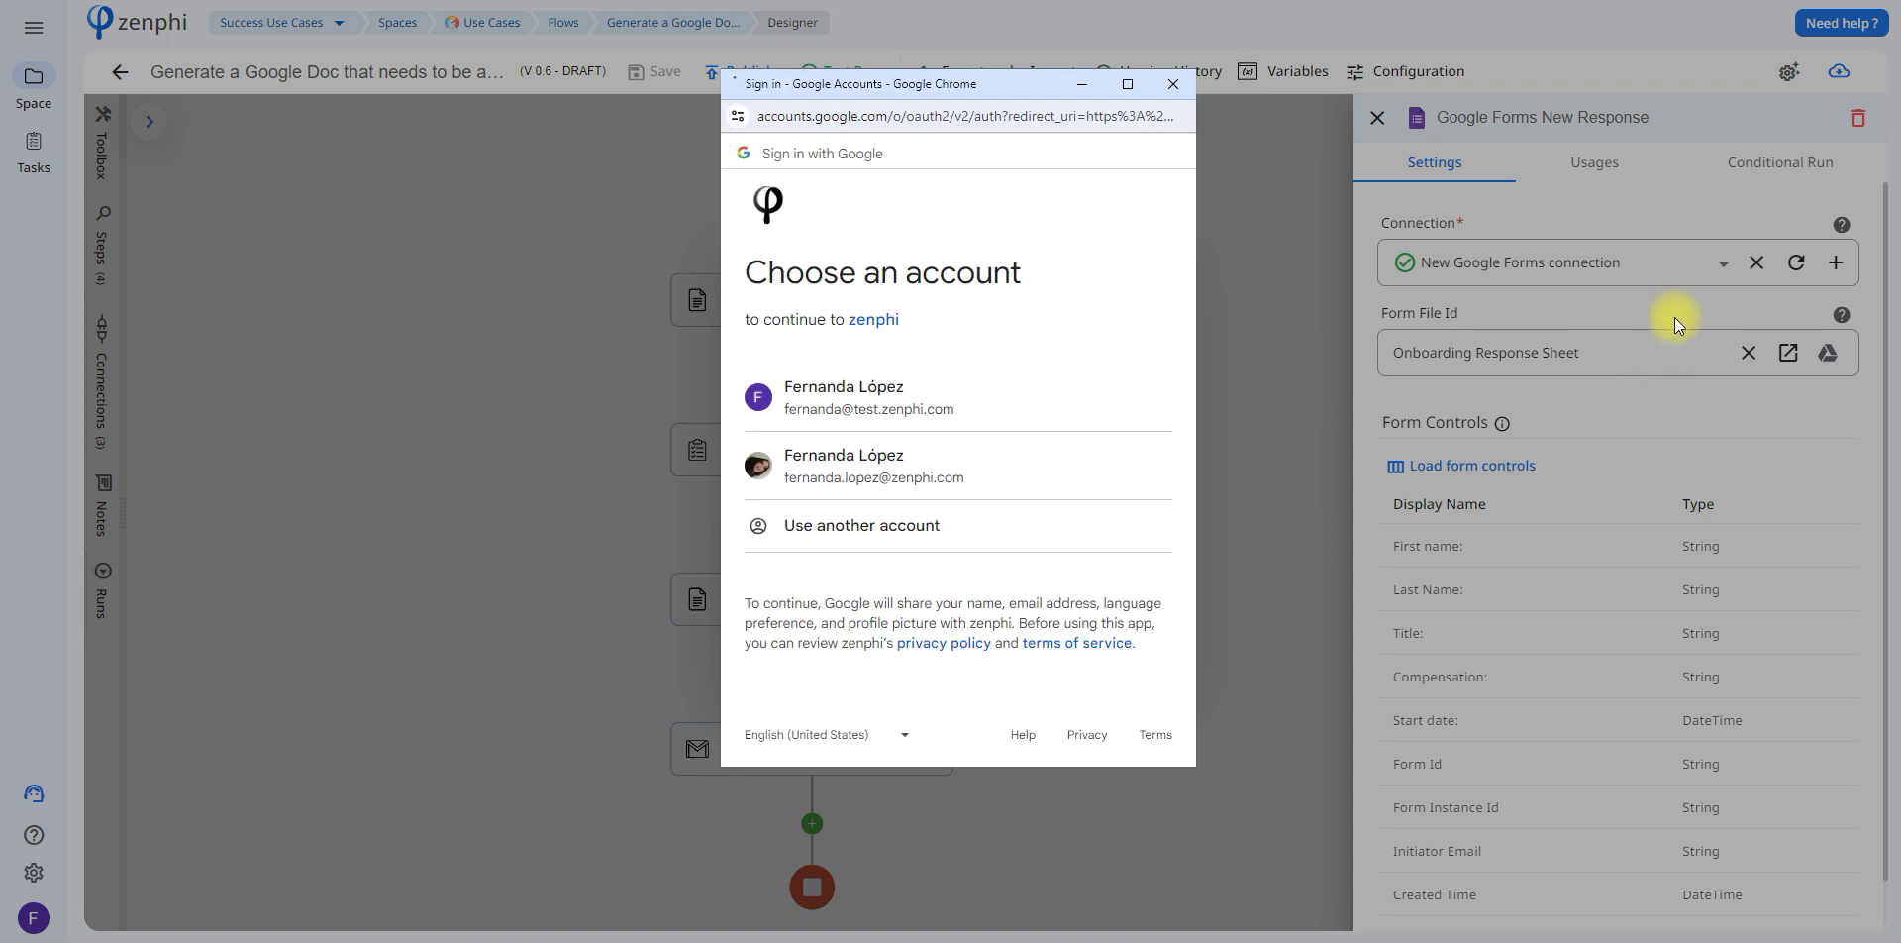
pyautogui.click(1776, 408)
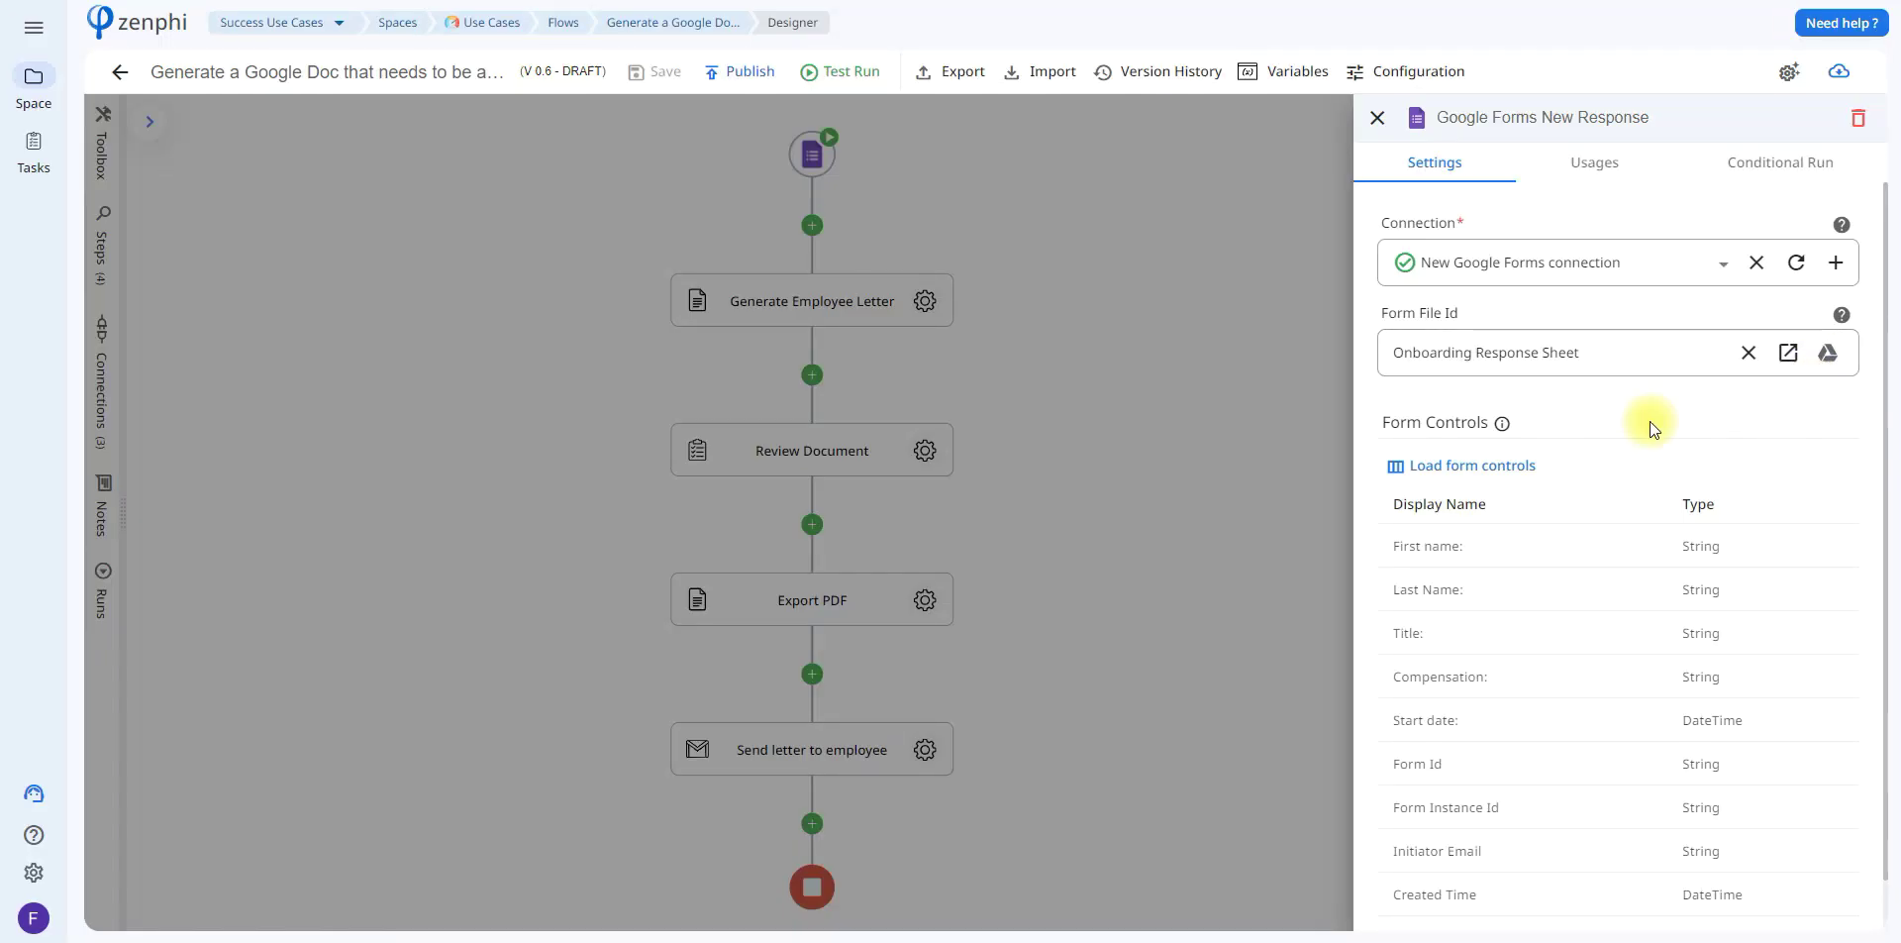
# - Check the Drive picker for the Onboarding Response Sheet form, then close the trigger settings
pyautogui.click(1828, 356)
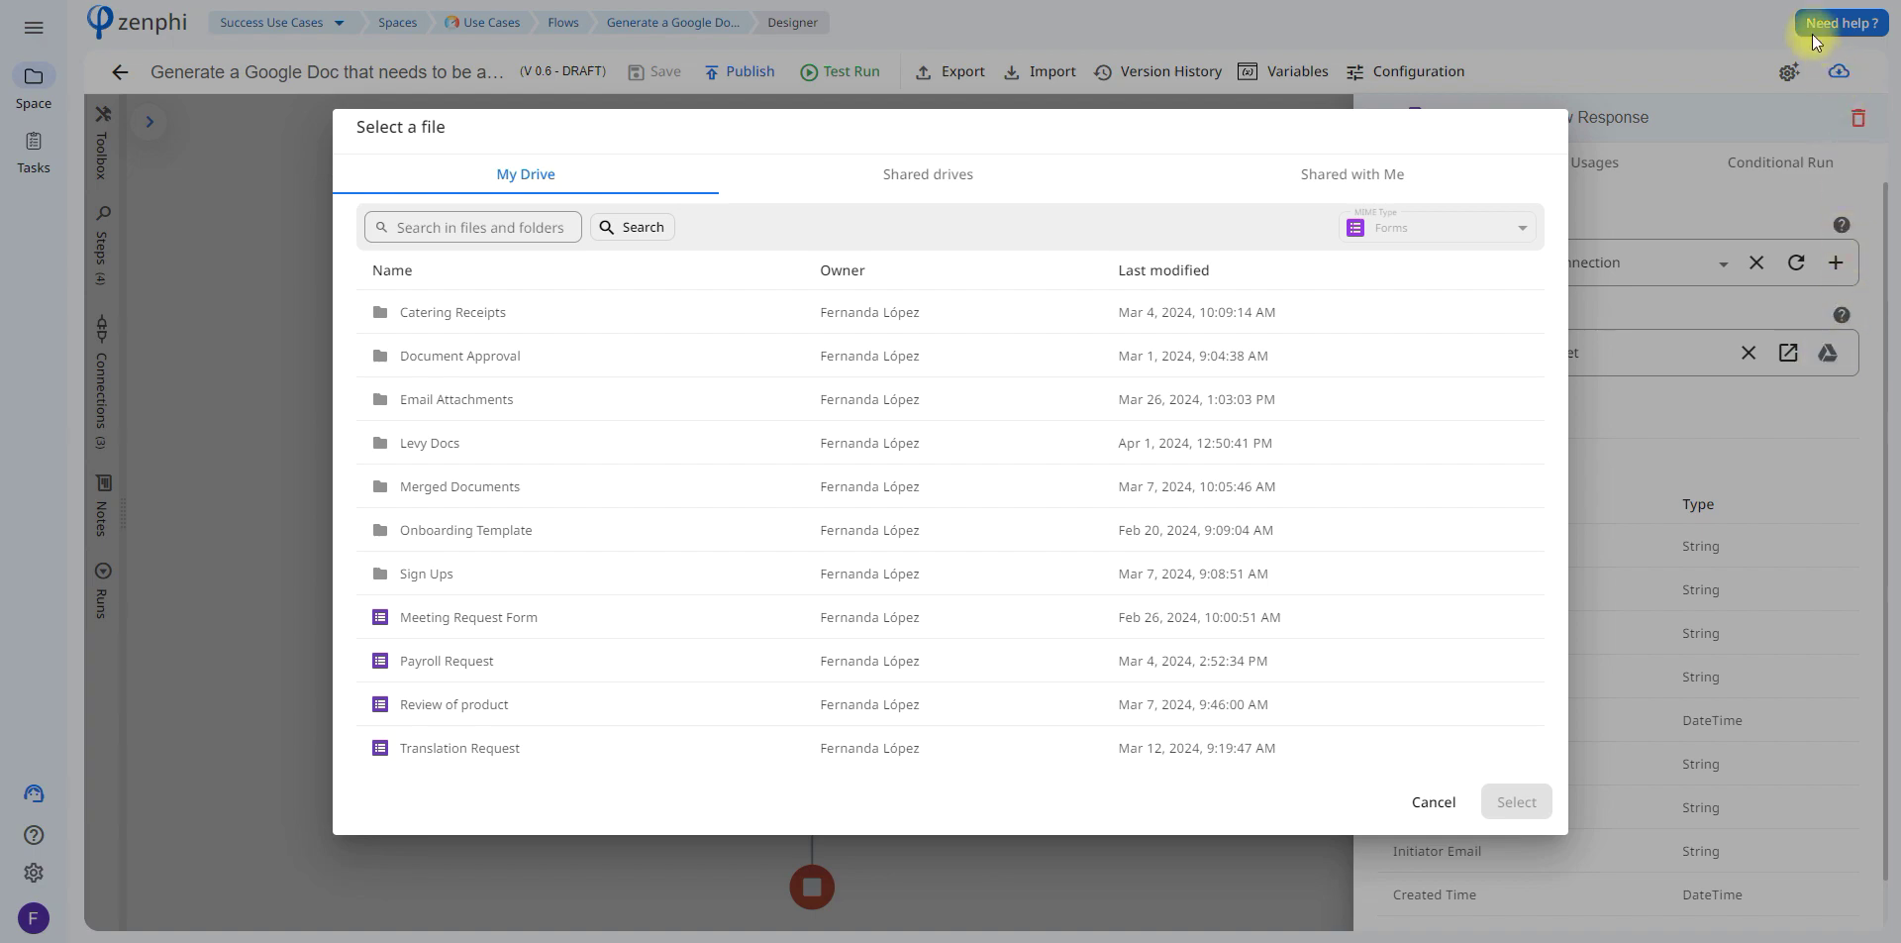
pyautogui.press('Escape')
pyautogui.moveTo(1888, 198); pyautogui.dragTo(1889, 289)
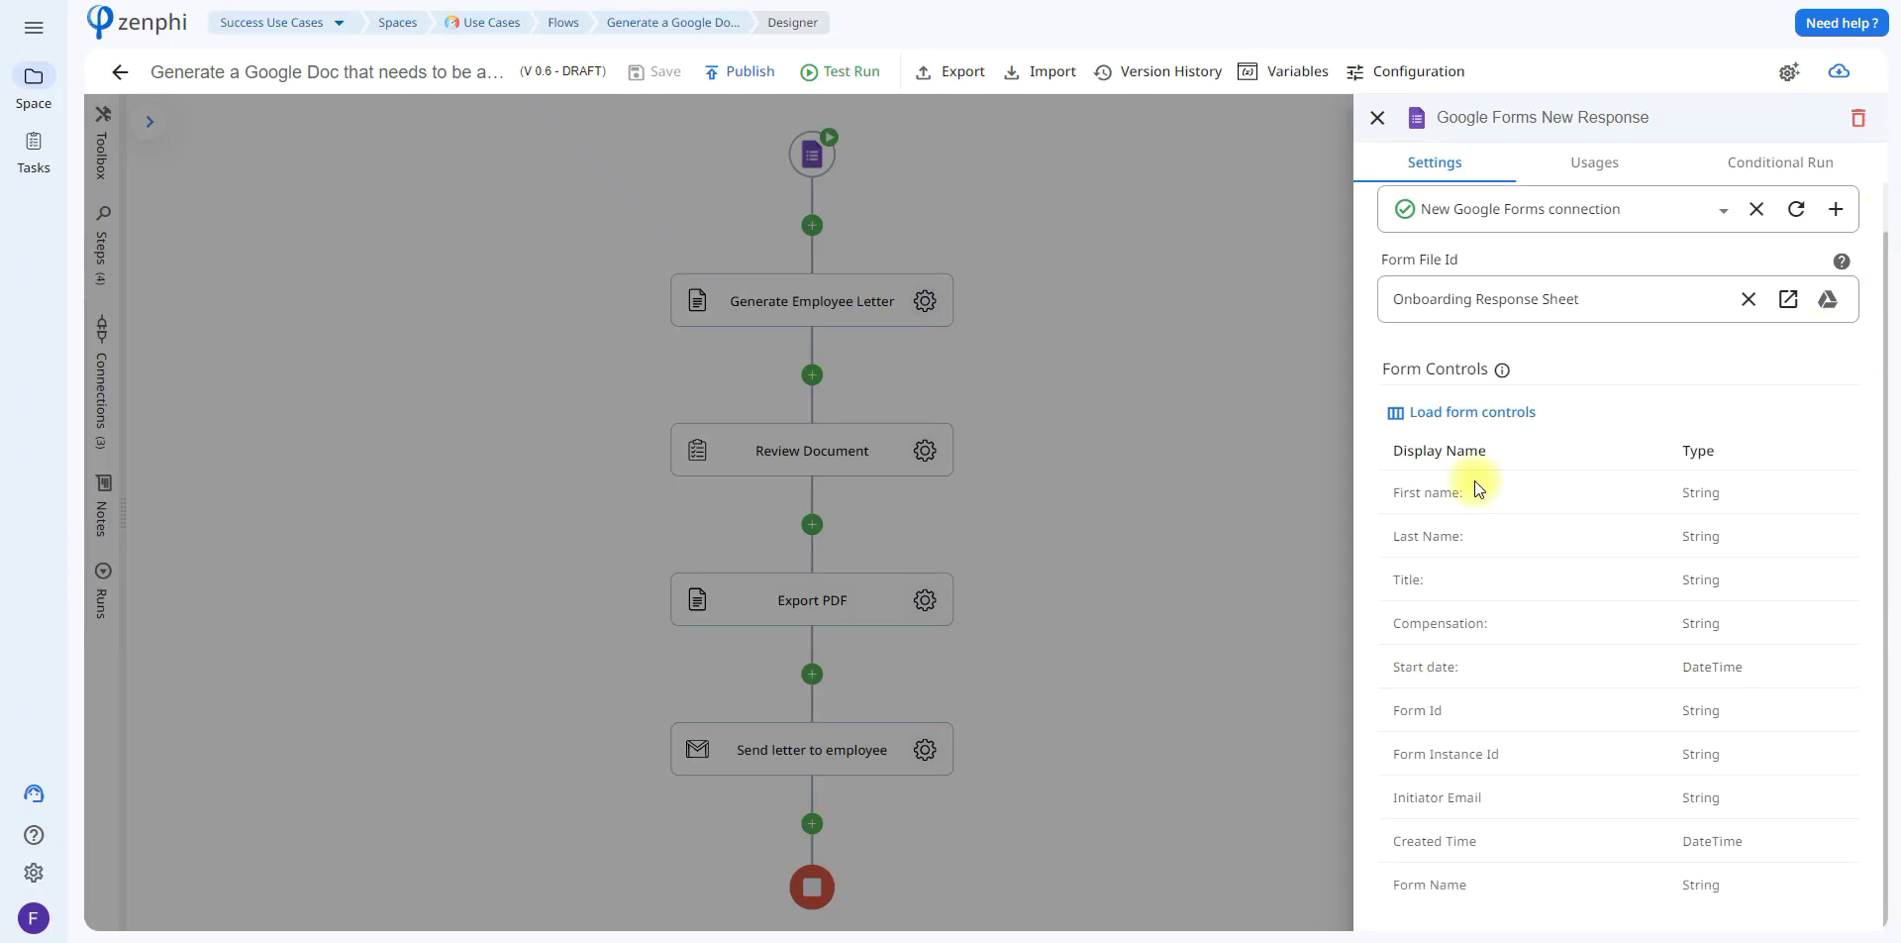
pyautogui.click(1221, 276)
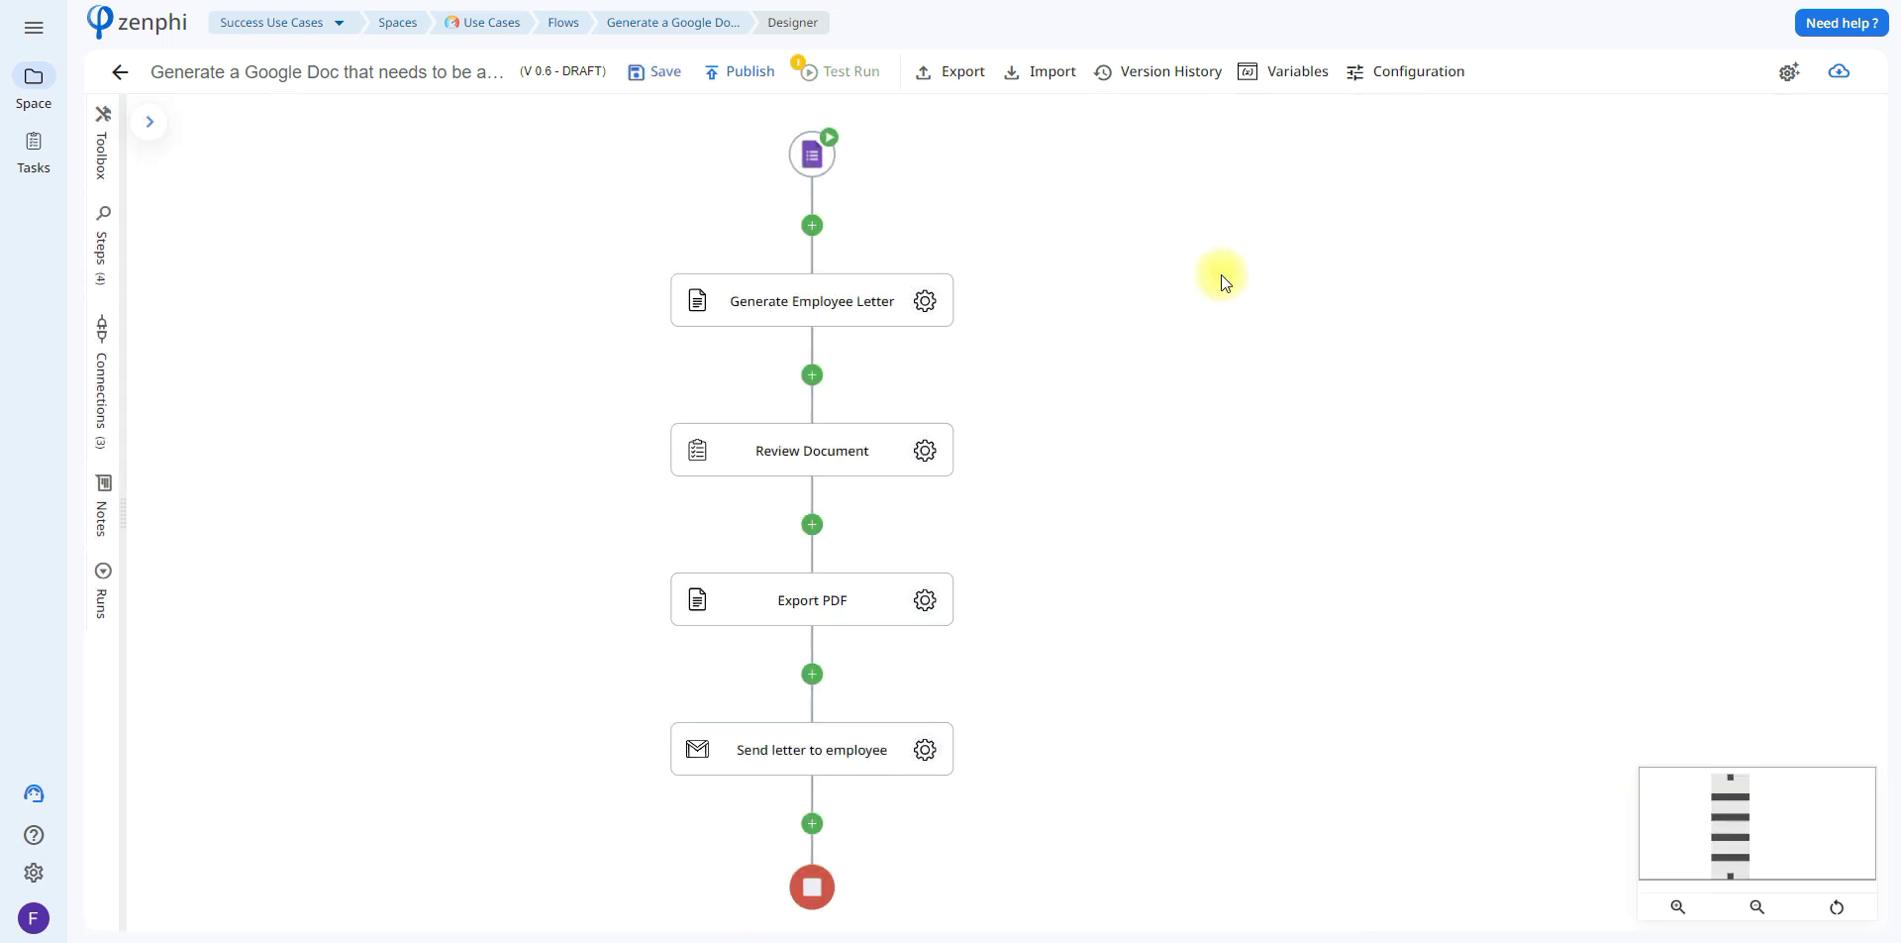
# - Review the Generate Employee Letter settings and view the Onboarding Template document
pyautogui.click(926, 309)
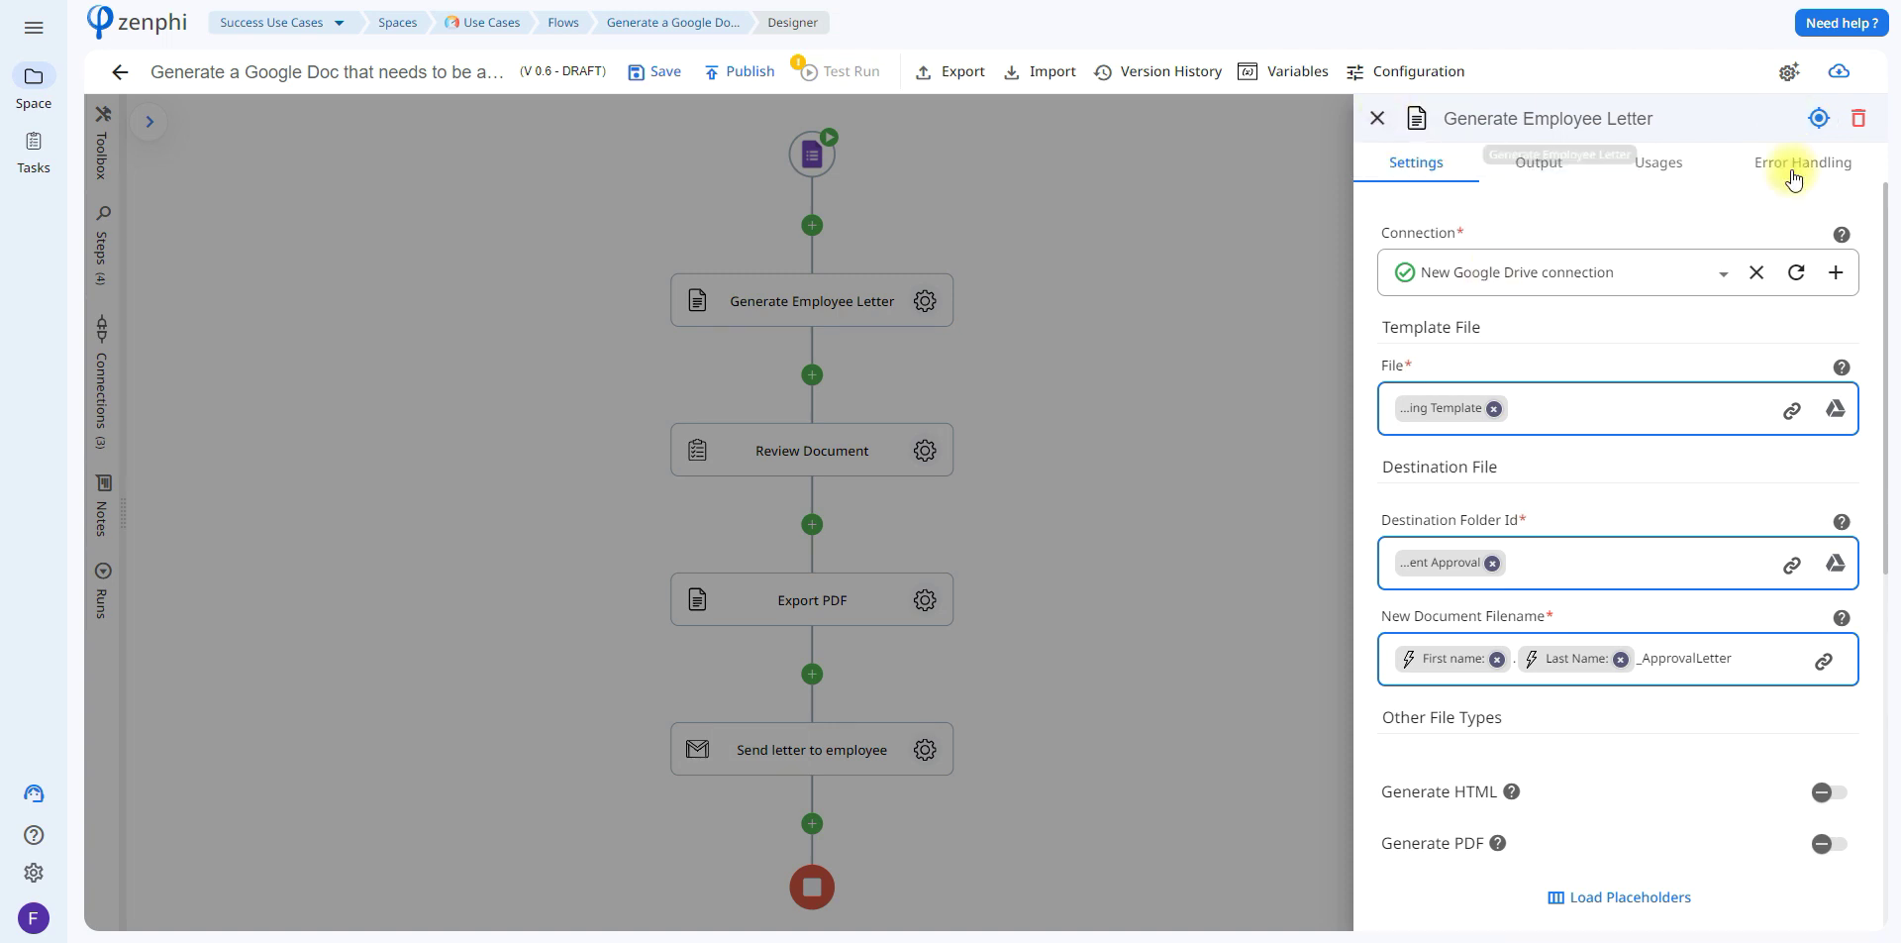
pyautogui.moveTo(1580, 249)
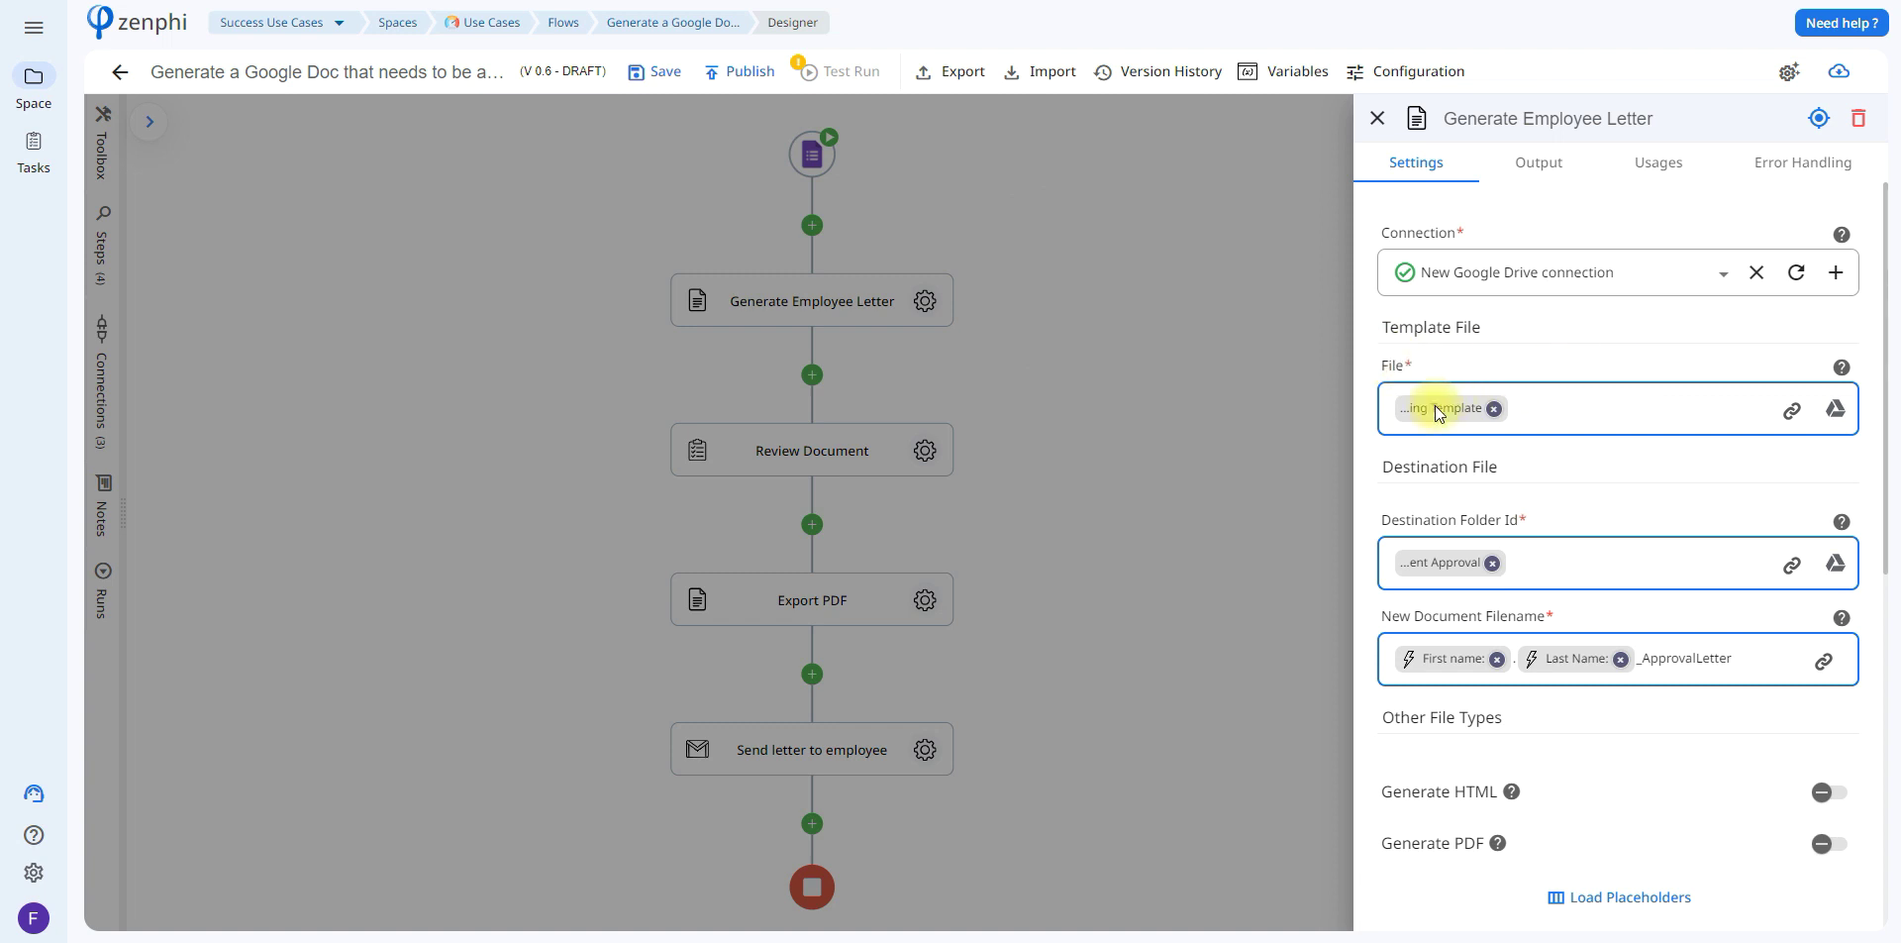
pyautogui.moveTo(1439, 414)
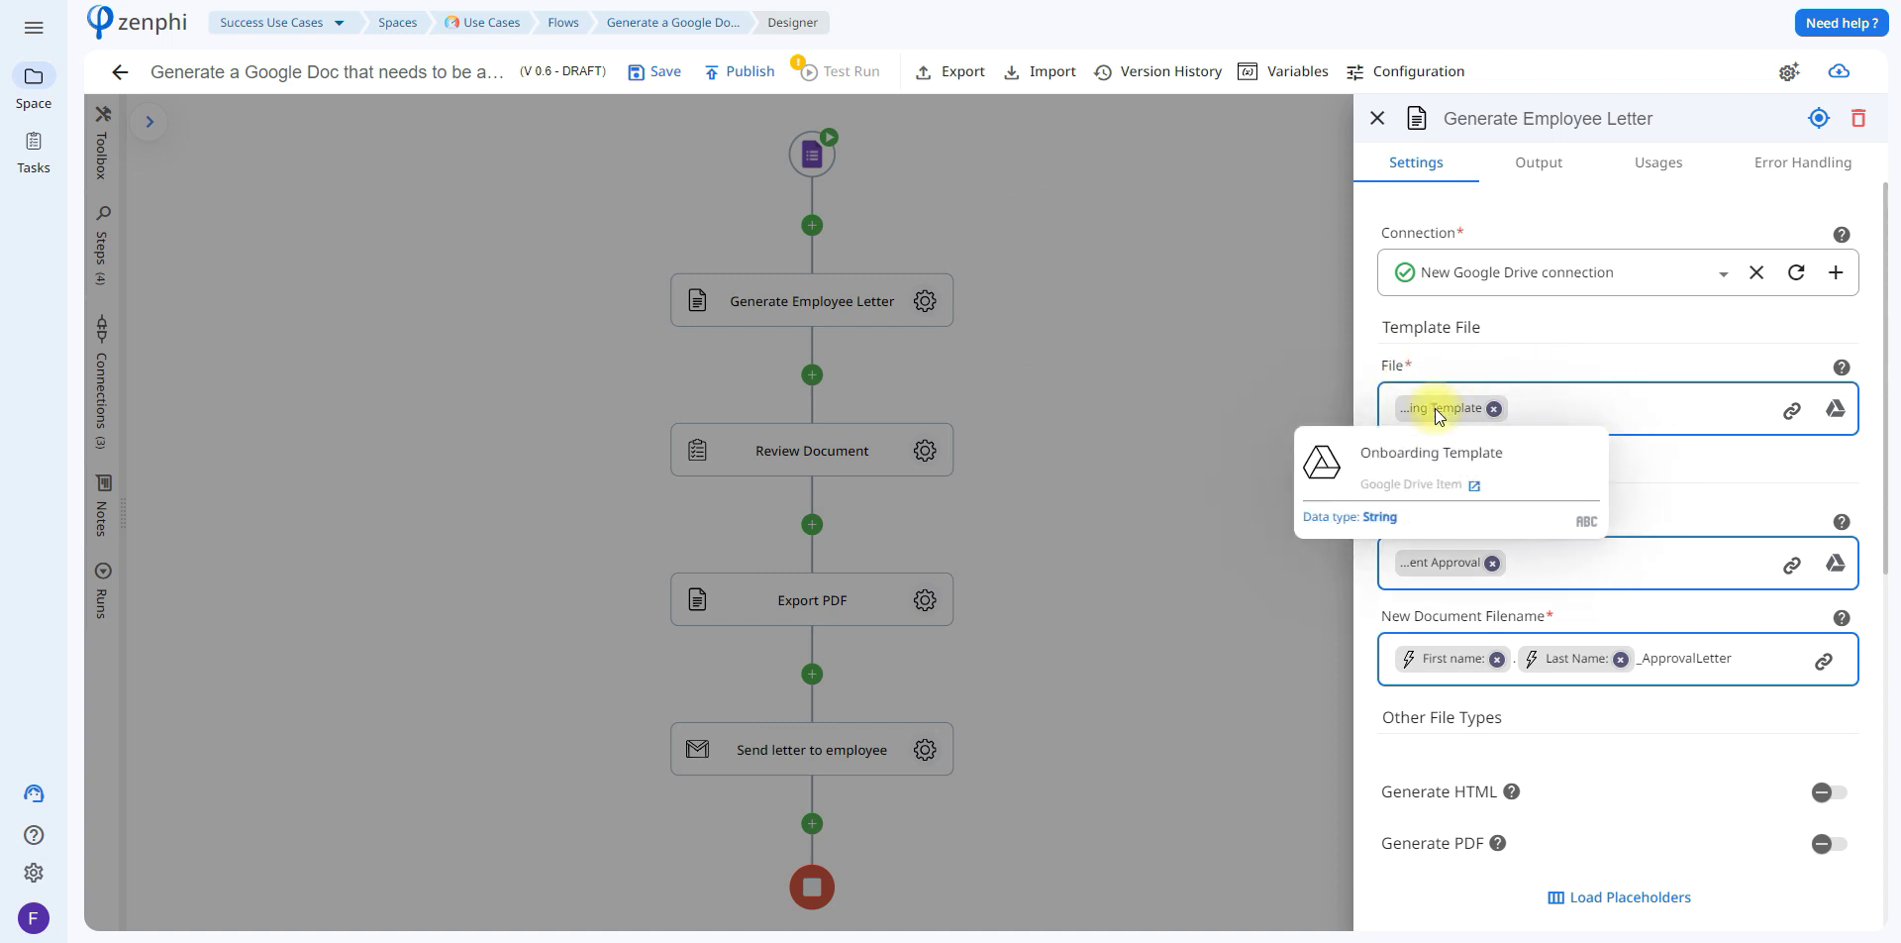
pyautogui.click(1804, 3)
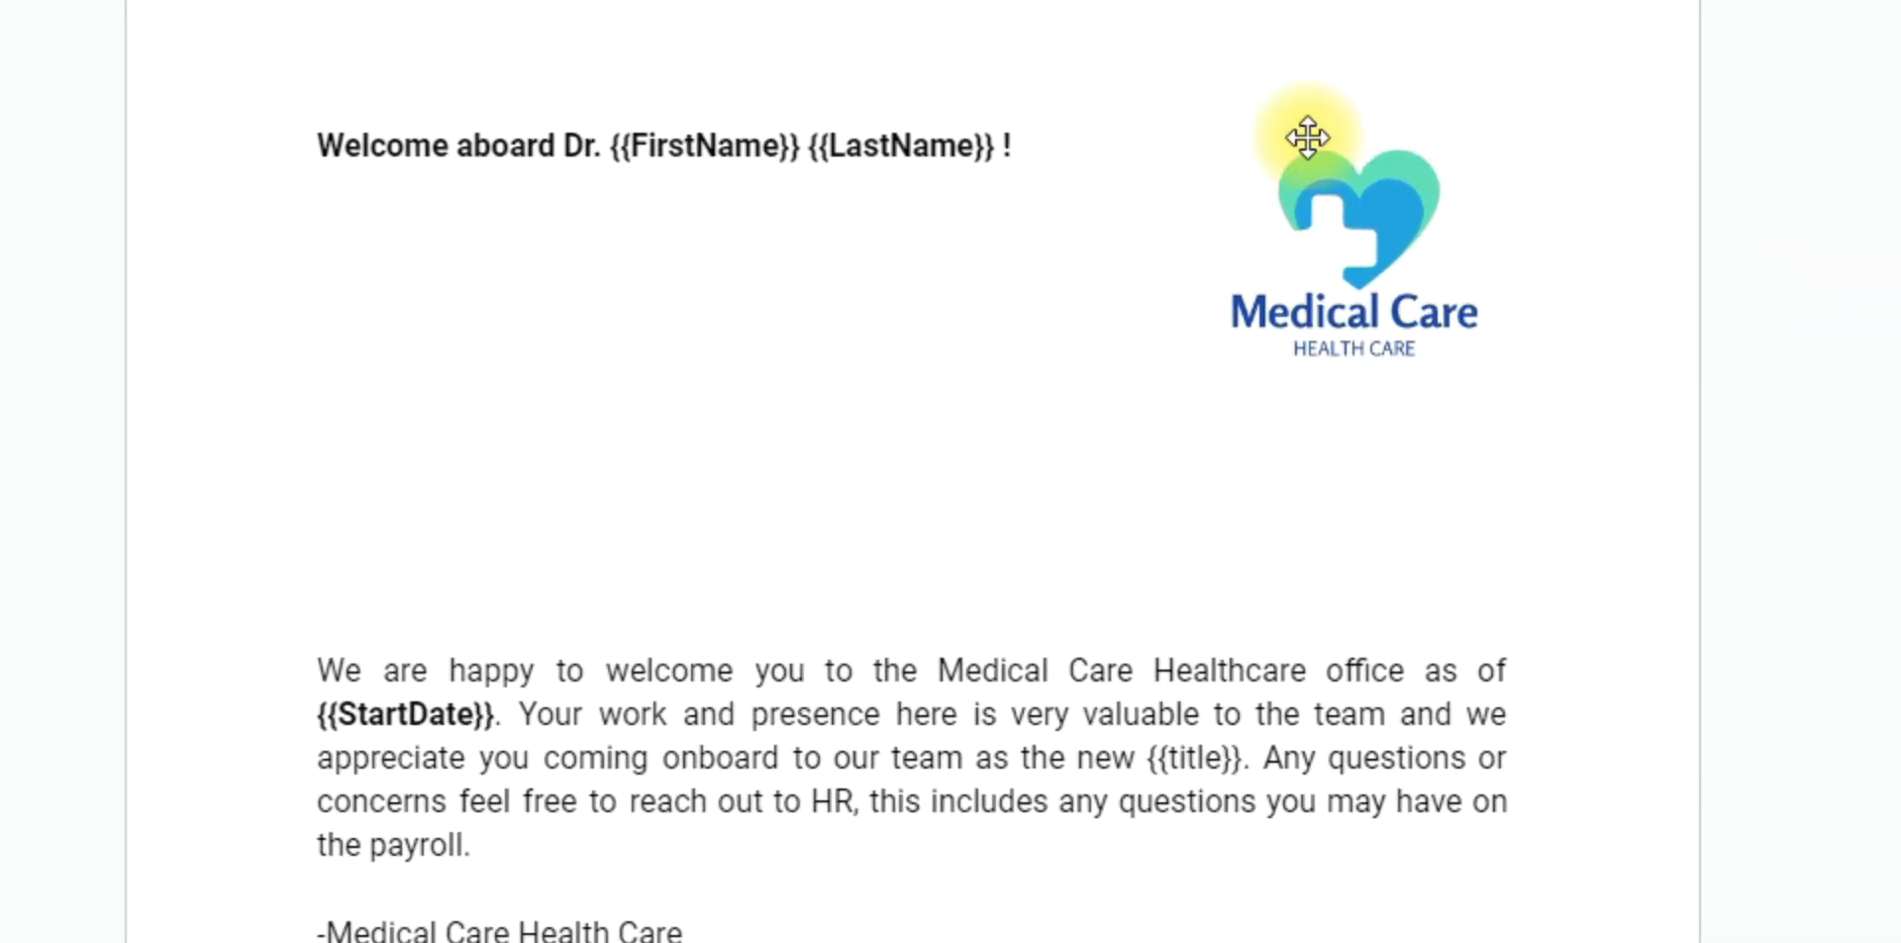
pyautogui.click(931, 145)
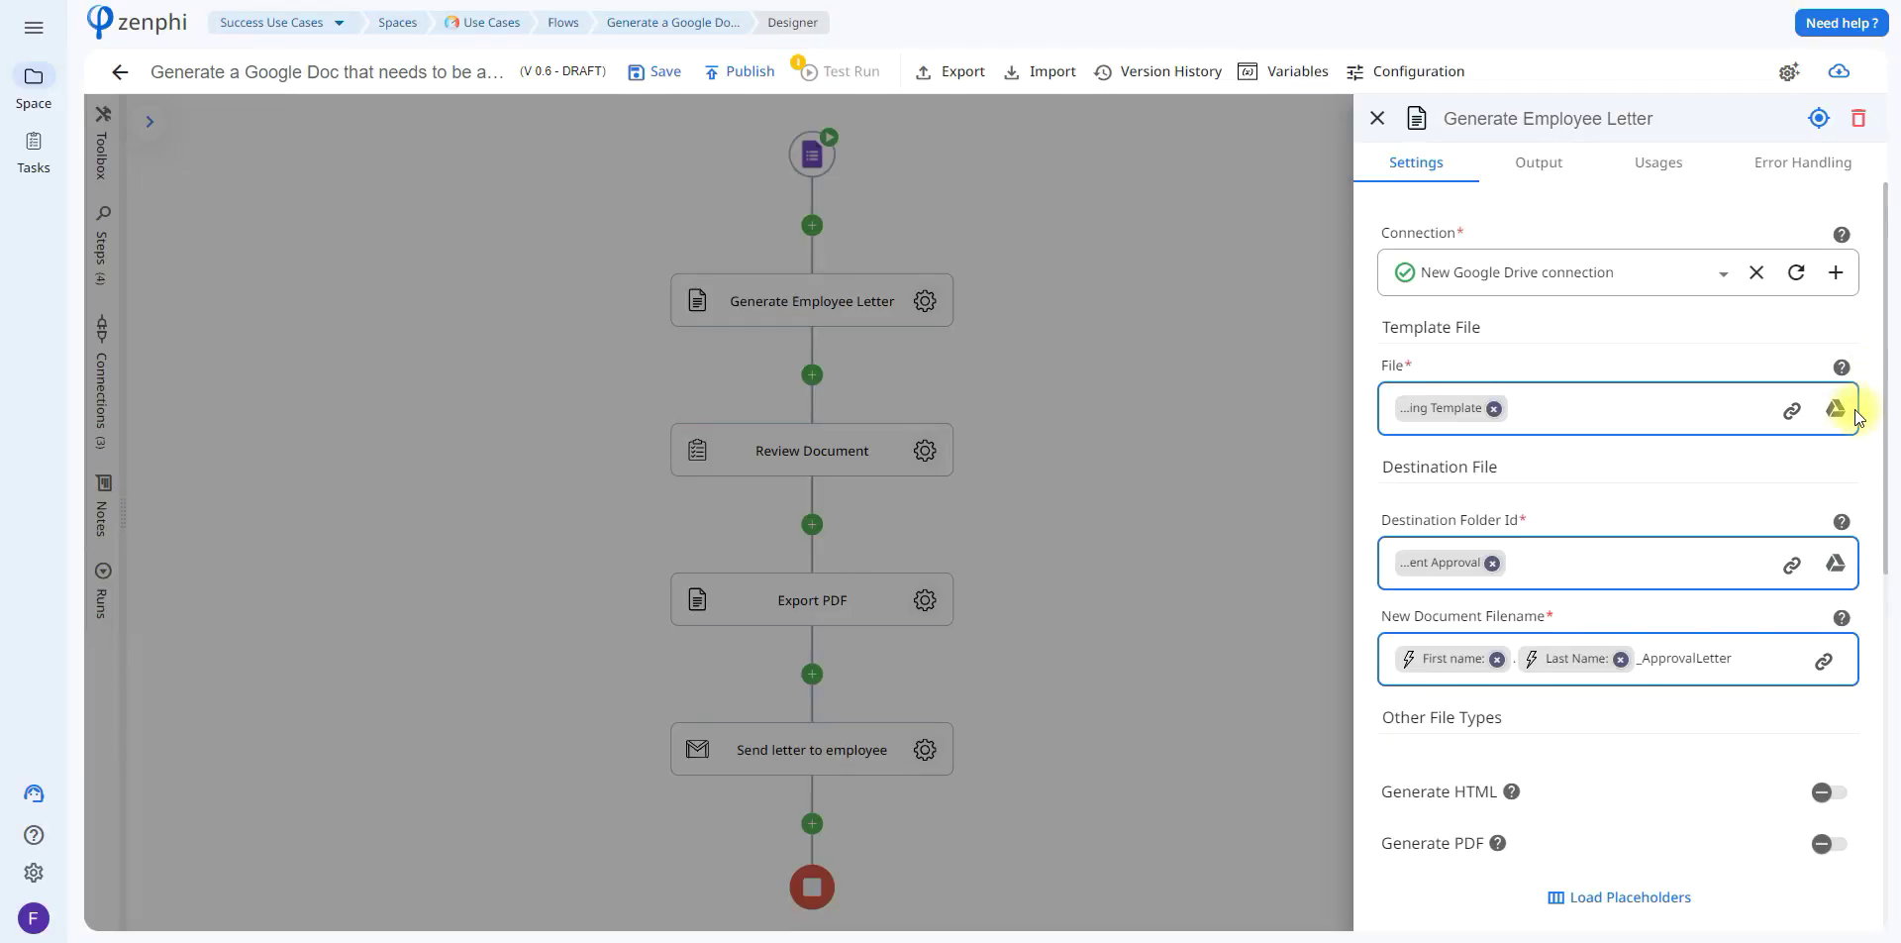
# - Check the template file picker and keep the current Onboarding Template
pyautogui.click(1834, 414)
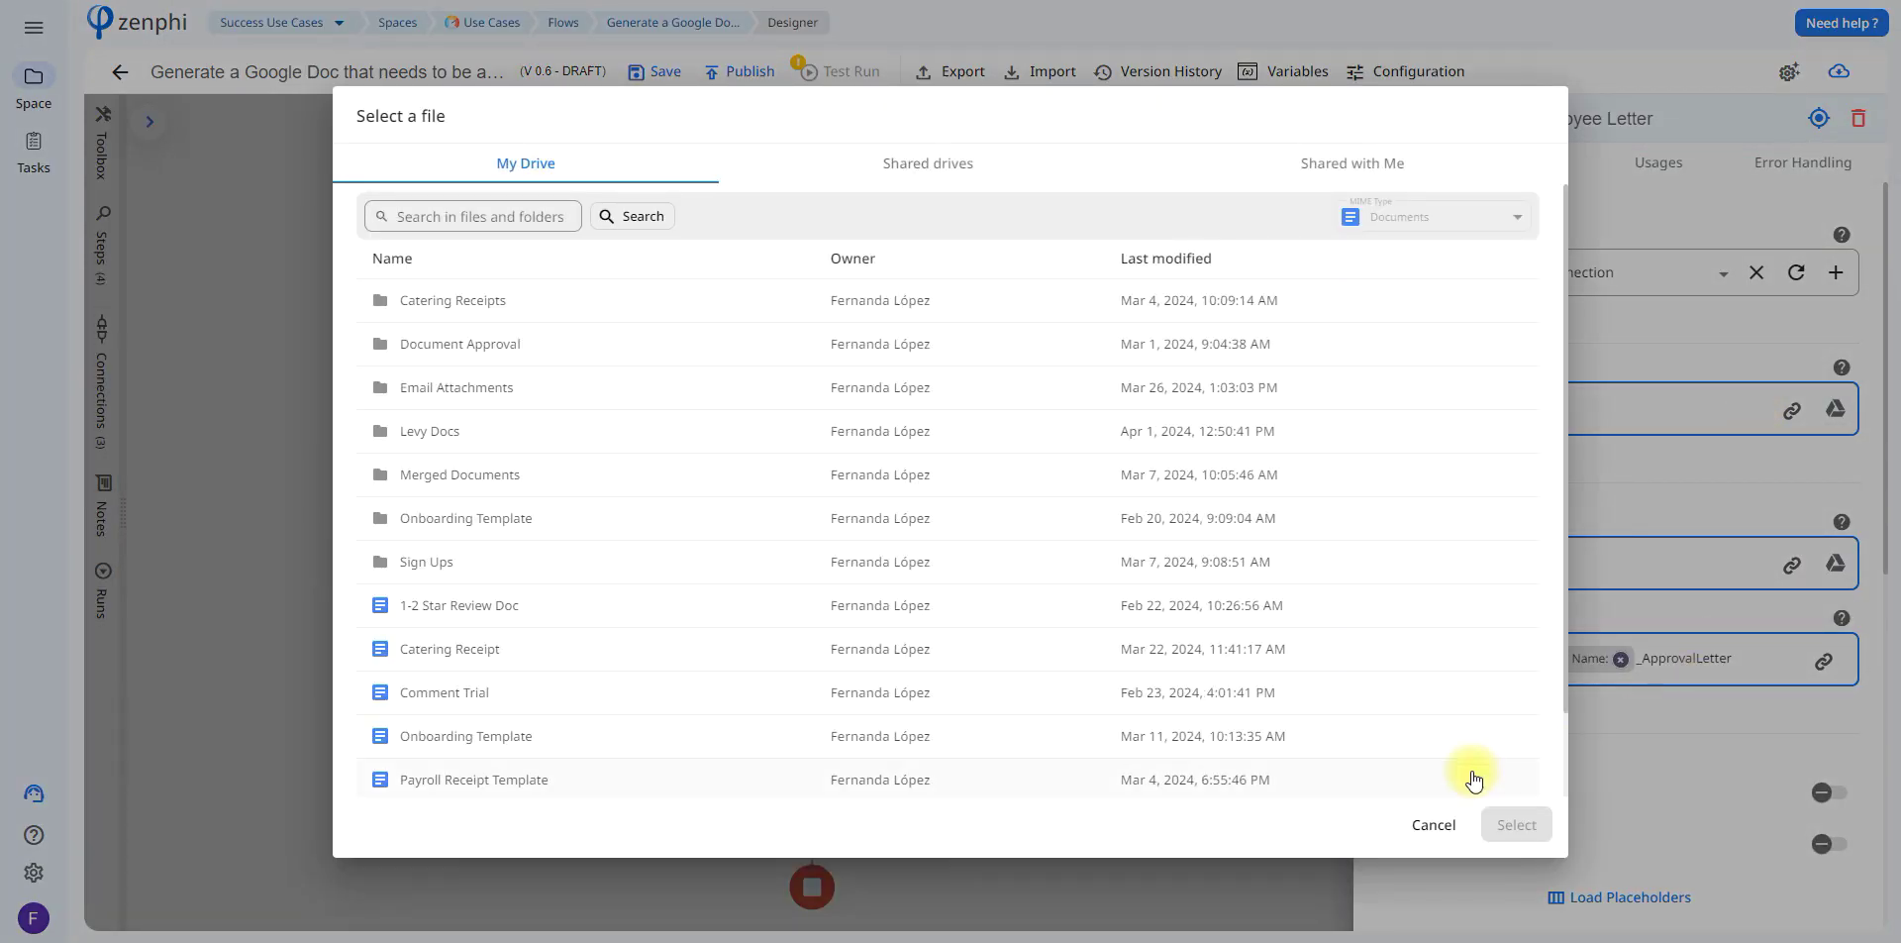
pyautogui.click(1433, 827)
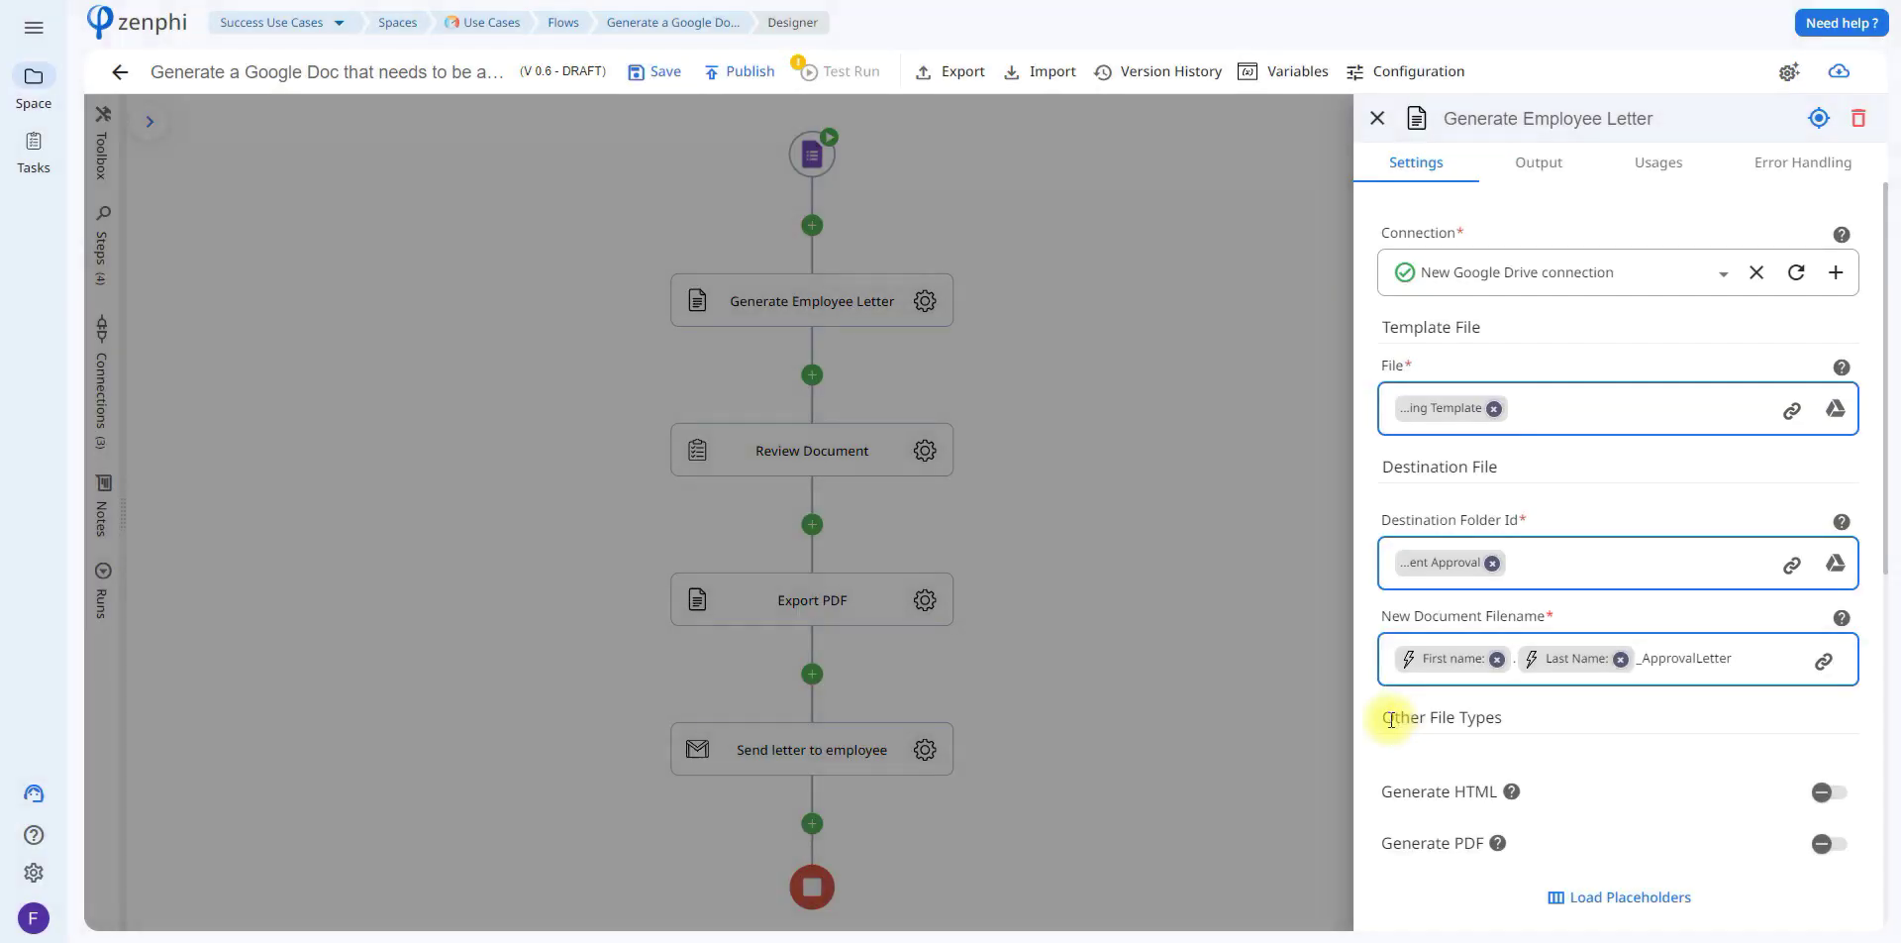
pyautogui.moveTo(1442, 564)
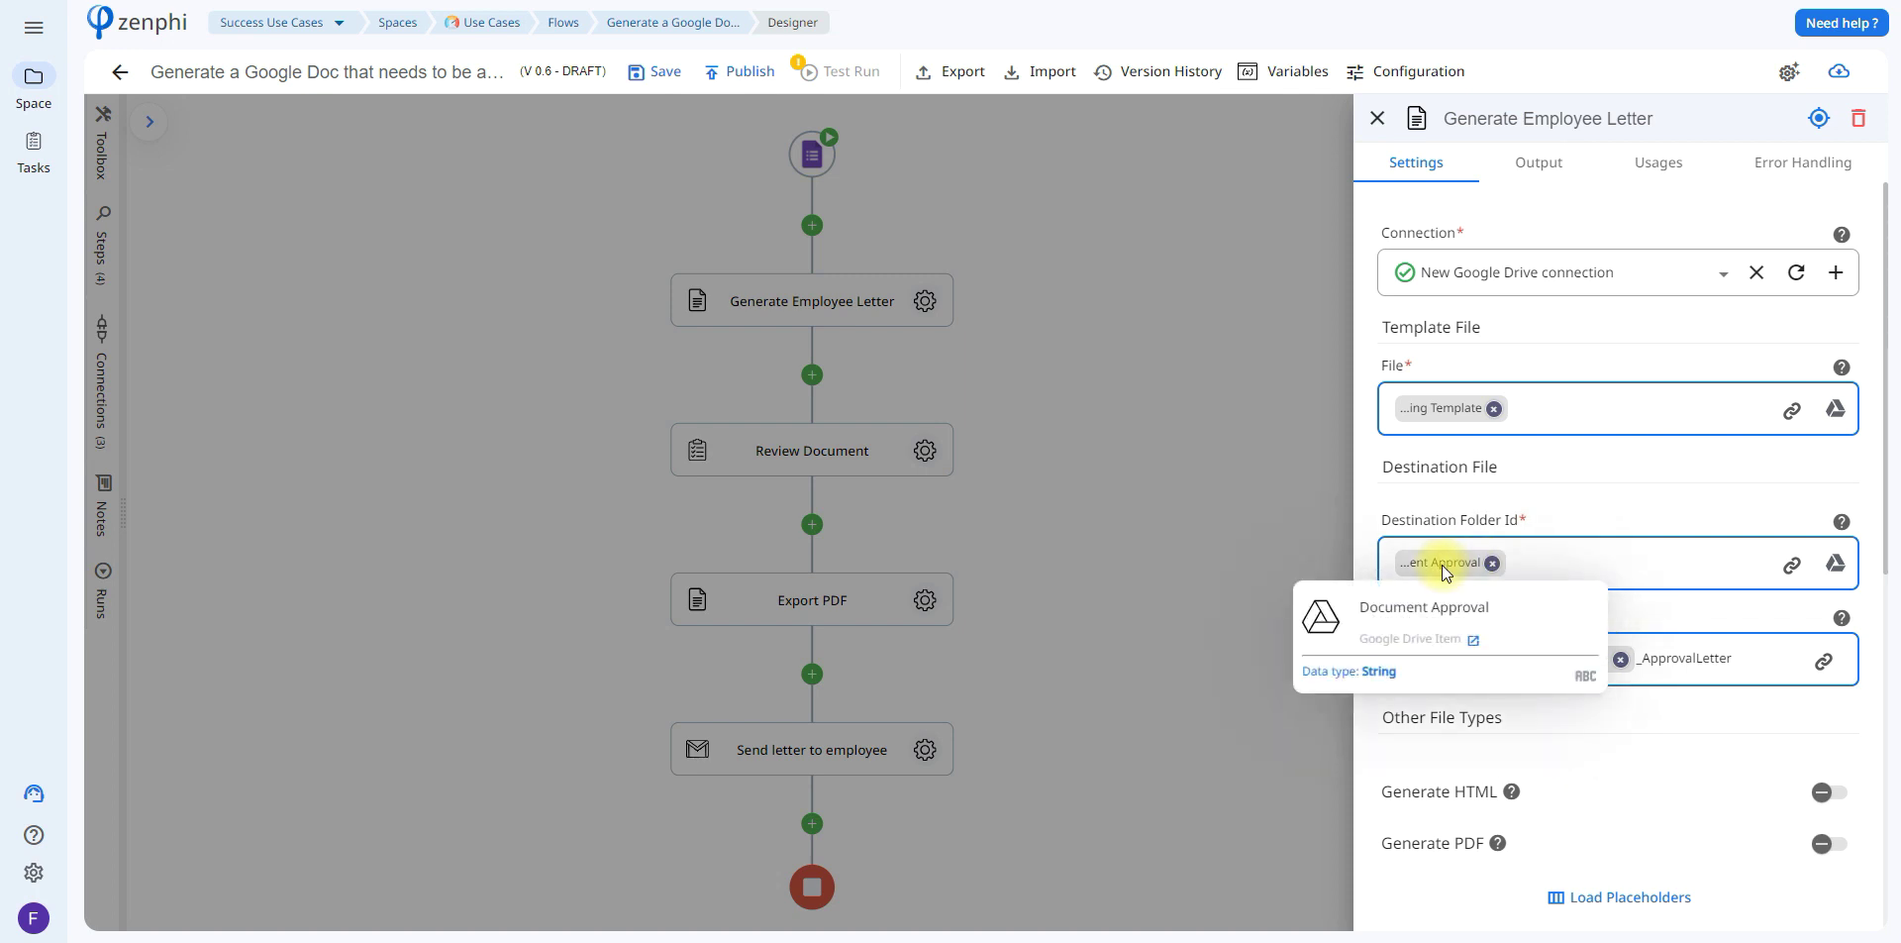
pyautogui.scroll(-1, 1441, 565)
# - Keep the approval destination folder and bring up previous-step data for New Document Filename
pyautogui.moveTo(1828, 495)
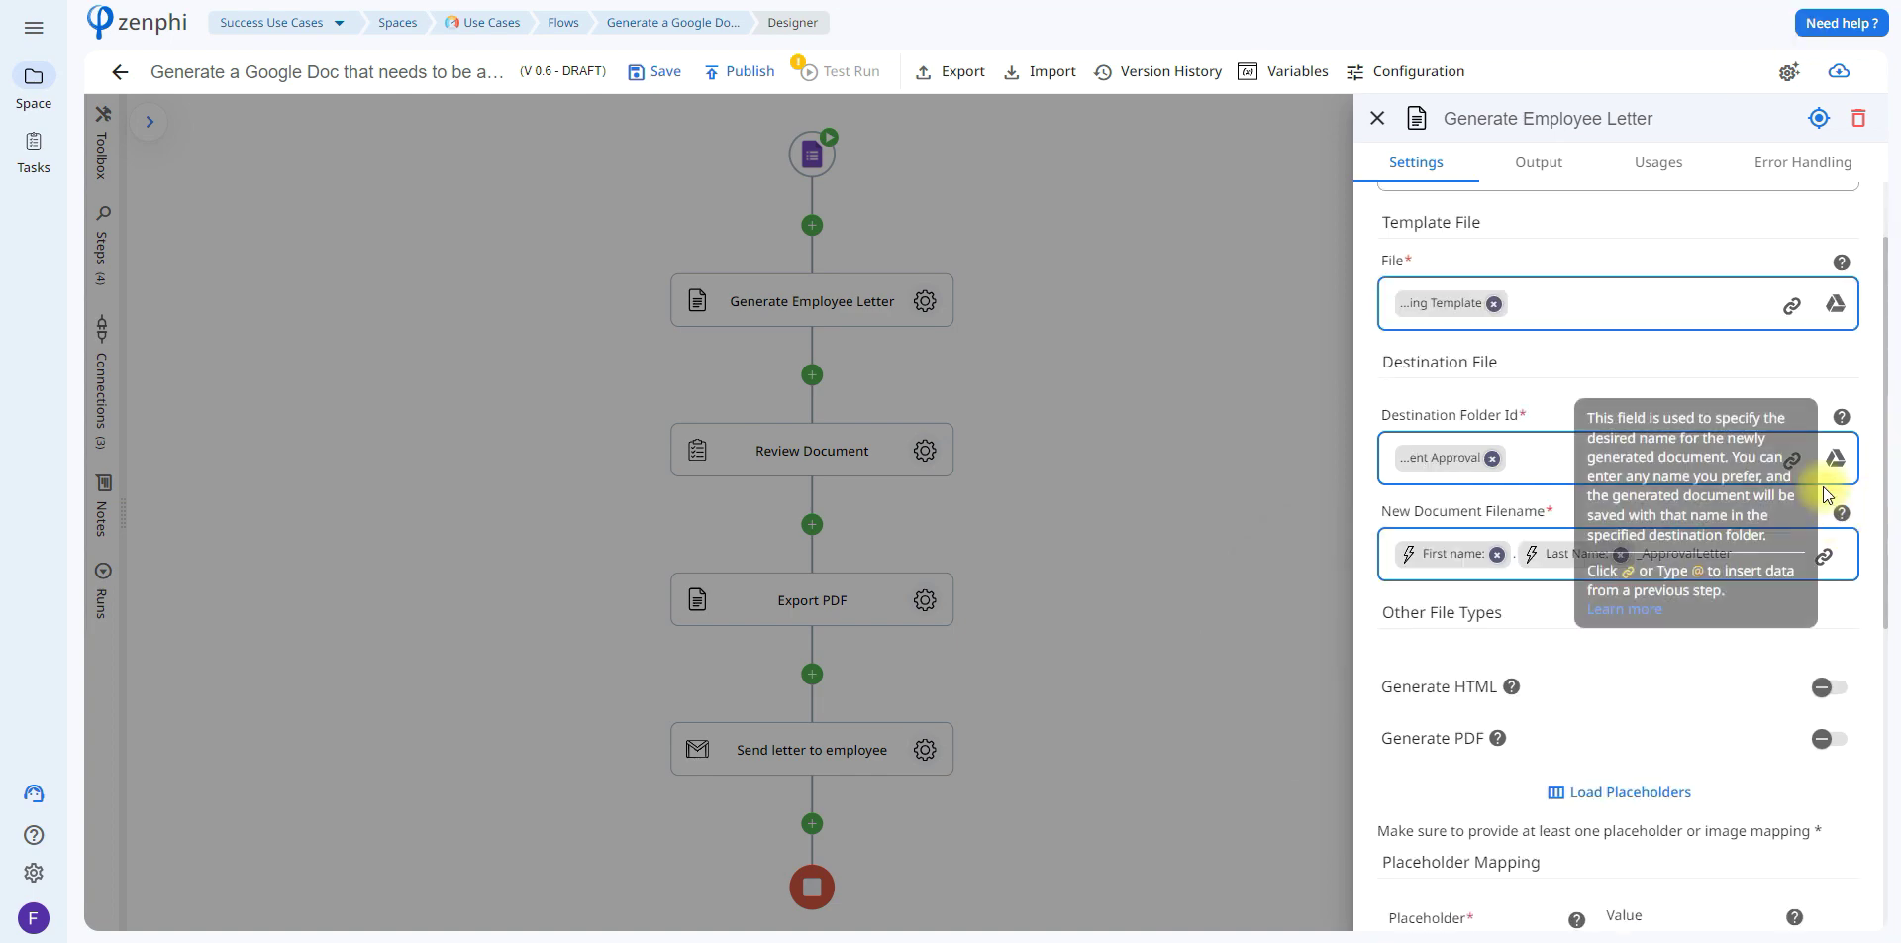
pyautogui.click(1837, 464)
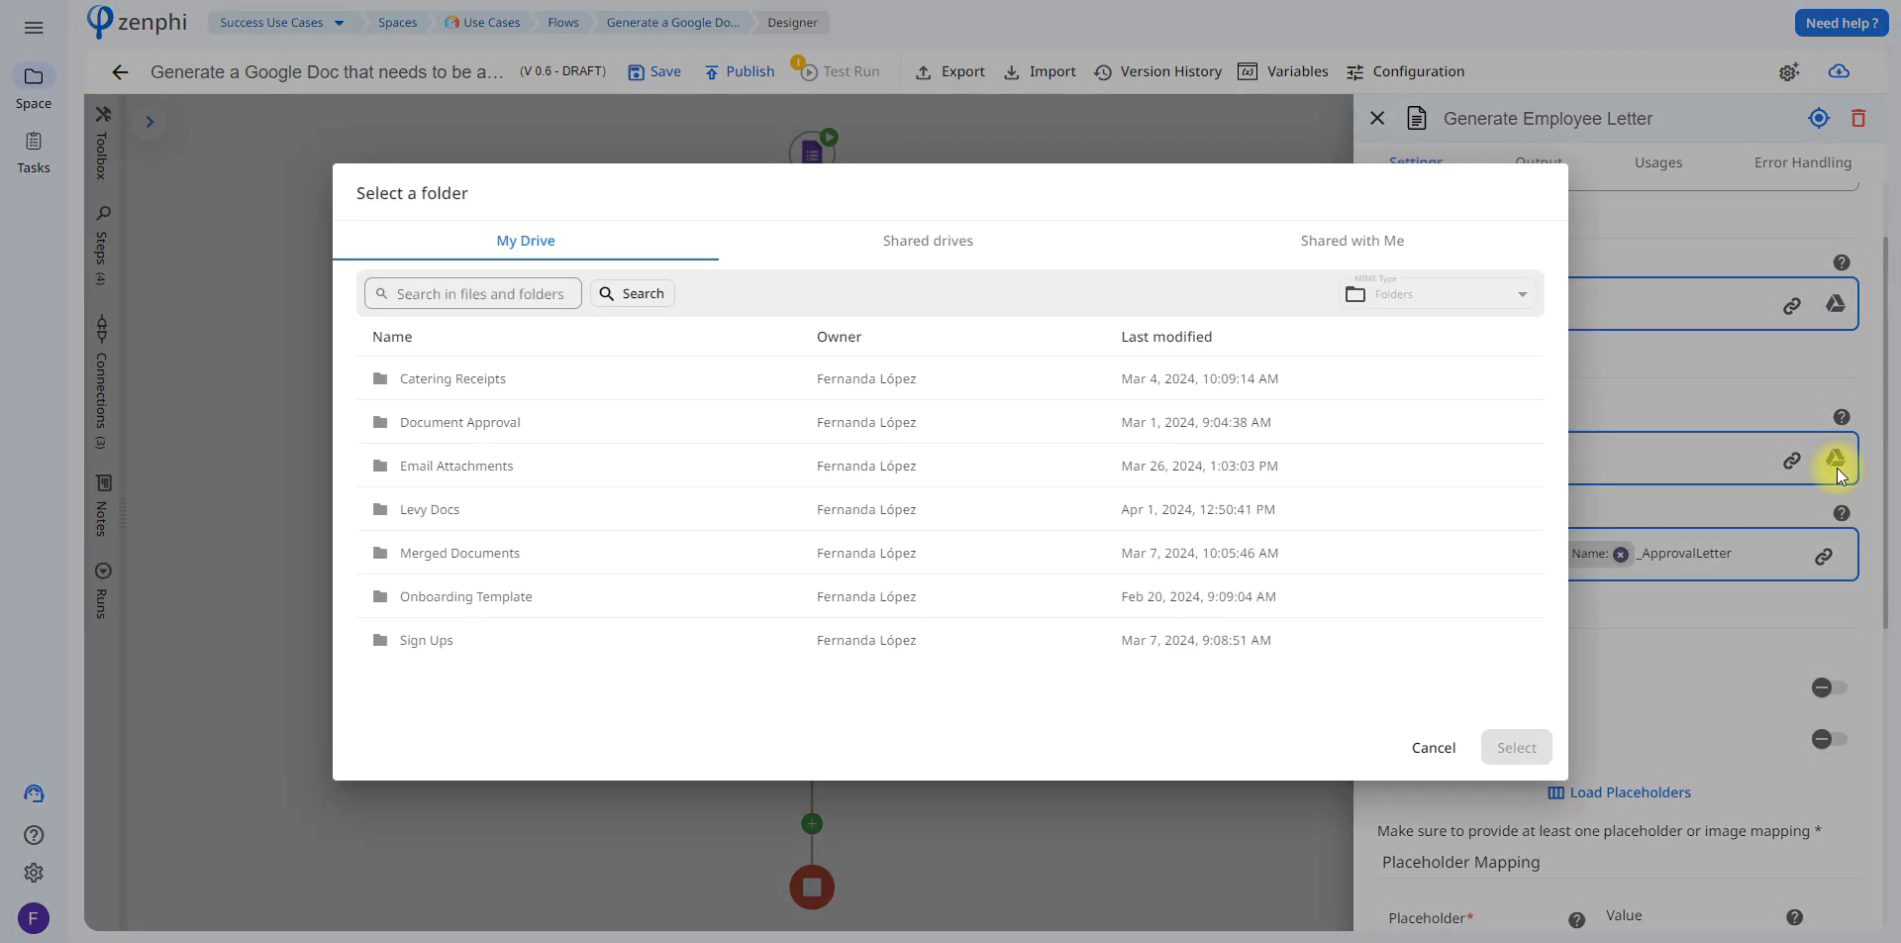
pyautogui.click(1426, 753)
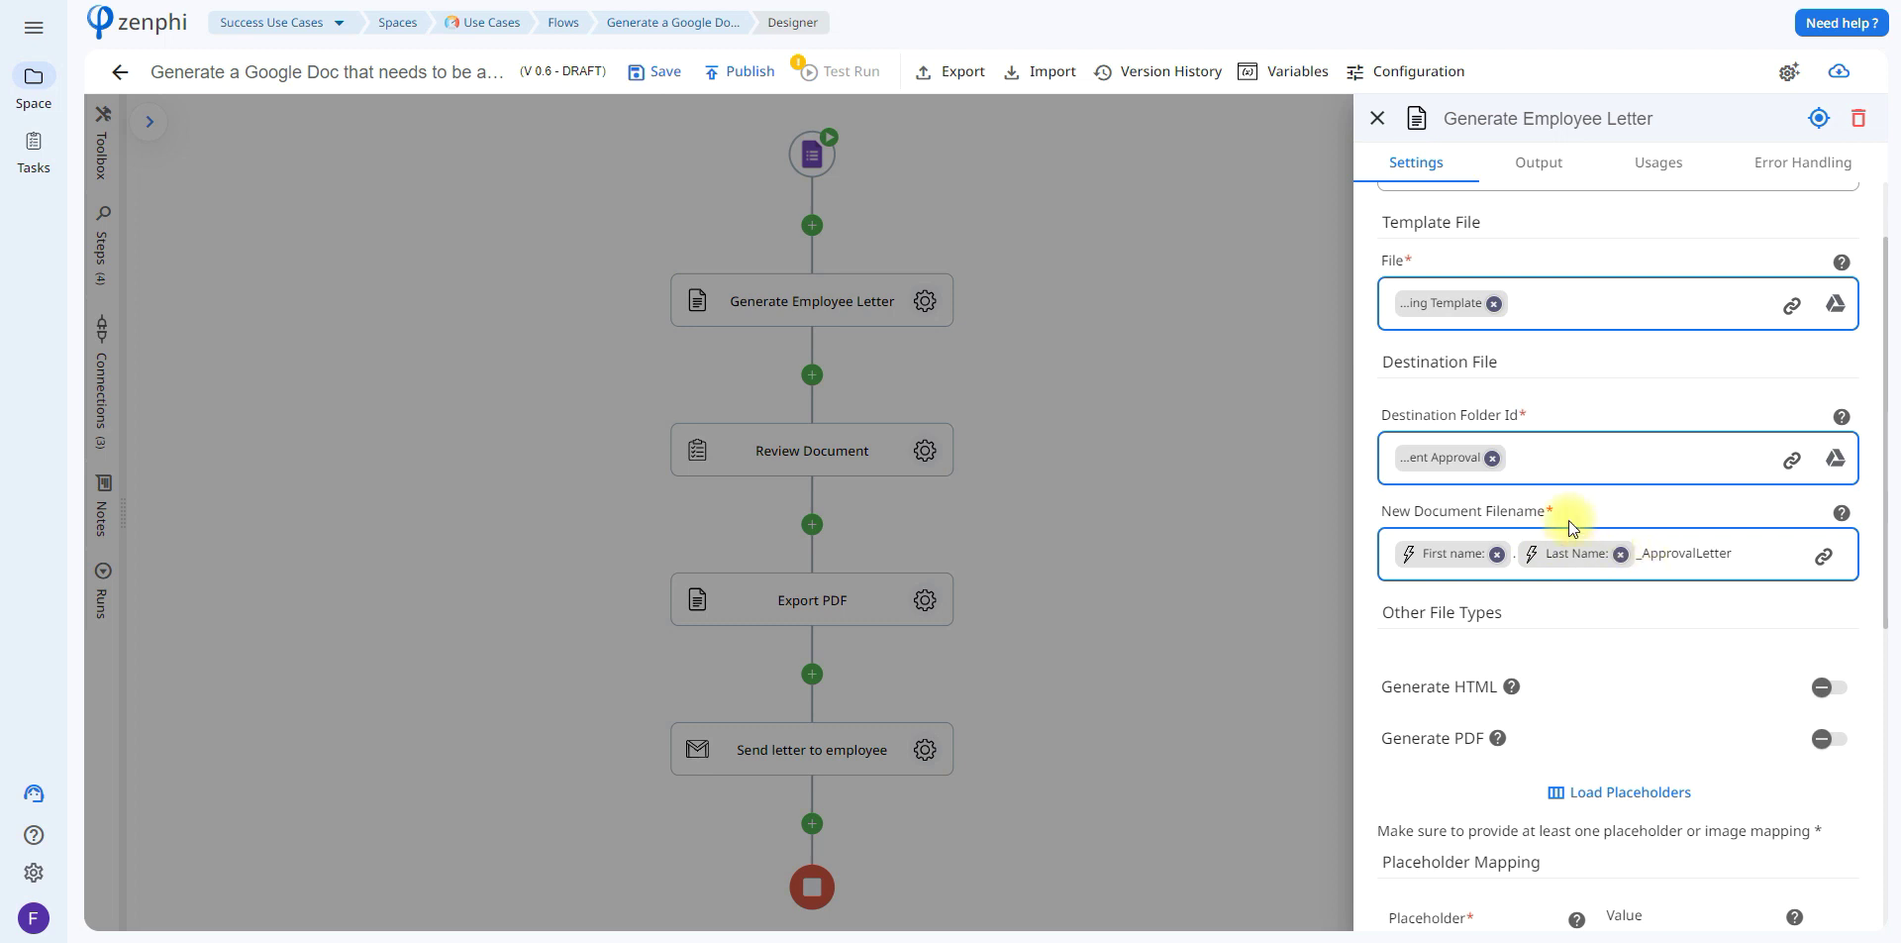
pyautogui.moveTo(1392, 511); pyautogui.dragTo(1472, 543)
pyautogui.moveTo(1458, 562)
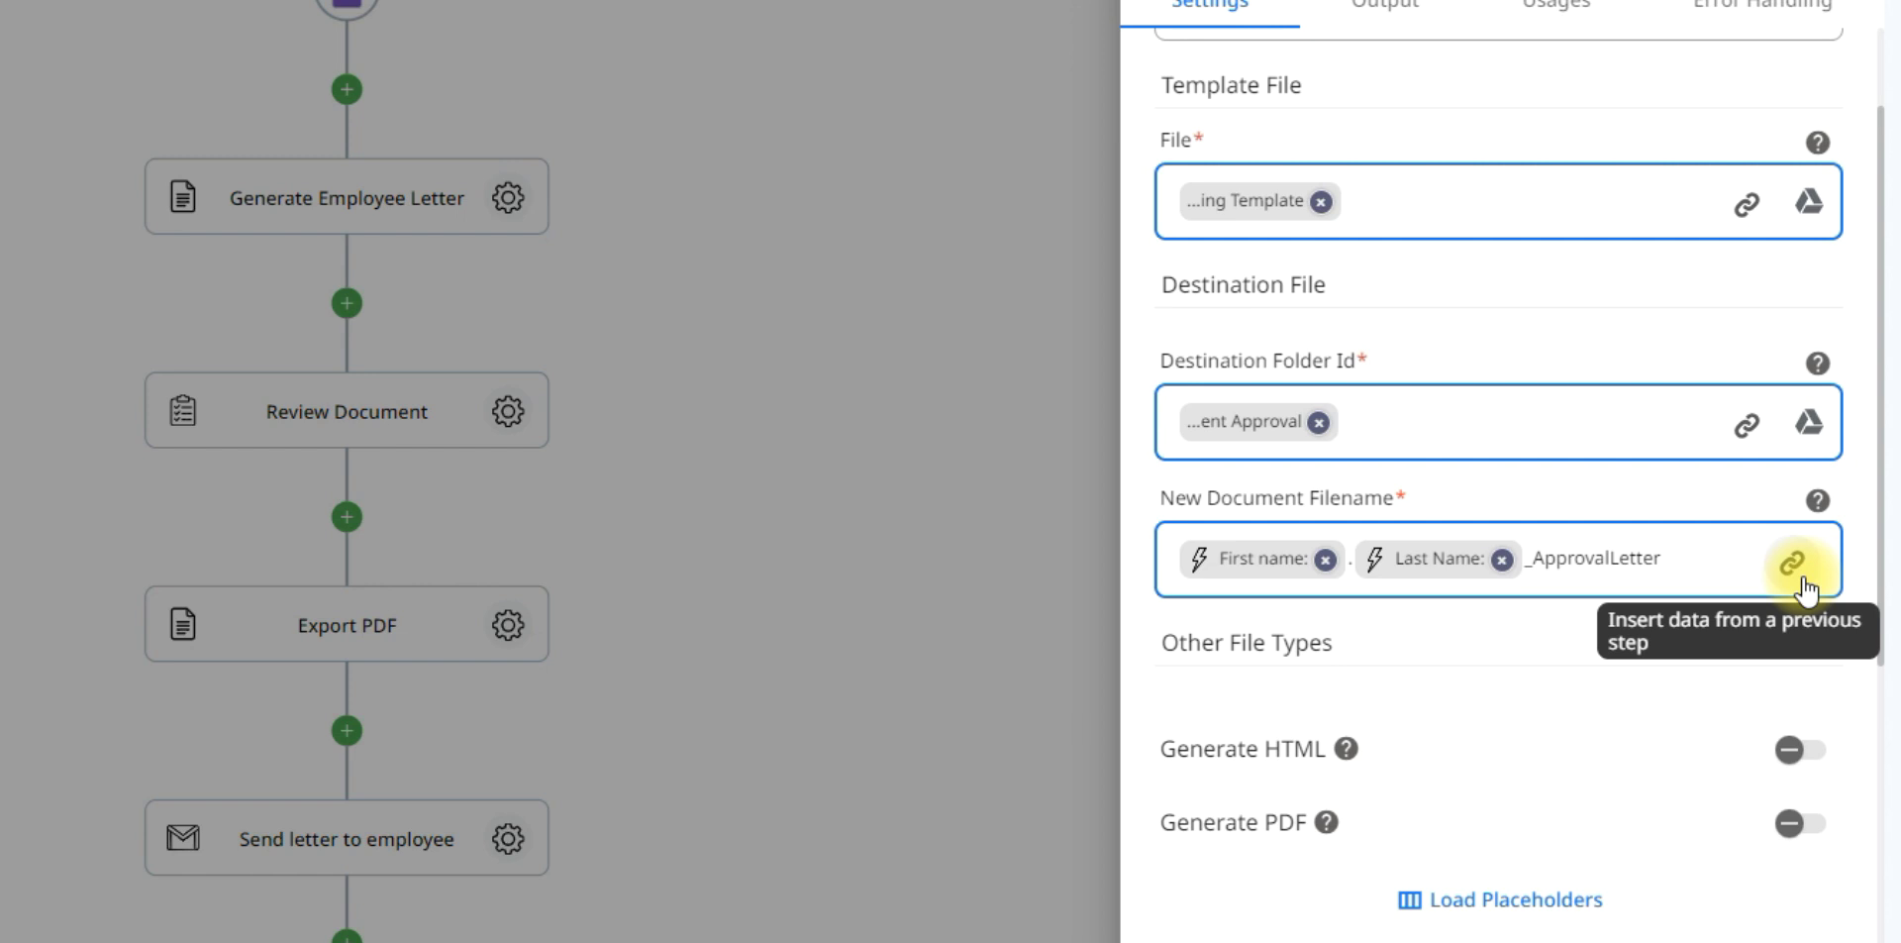
pyautogui.click(1801, 581)
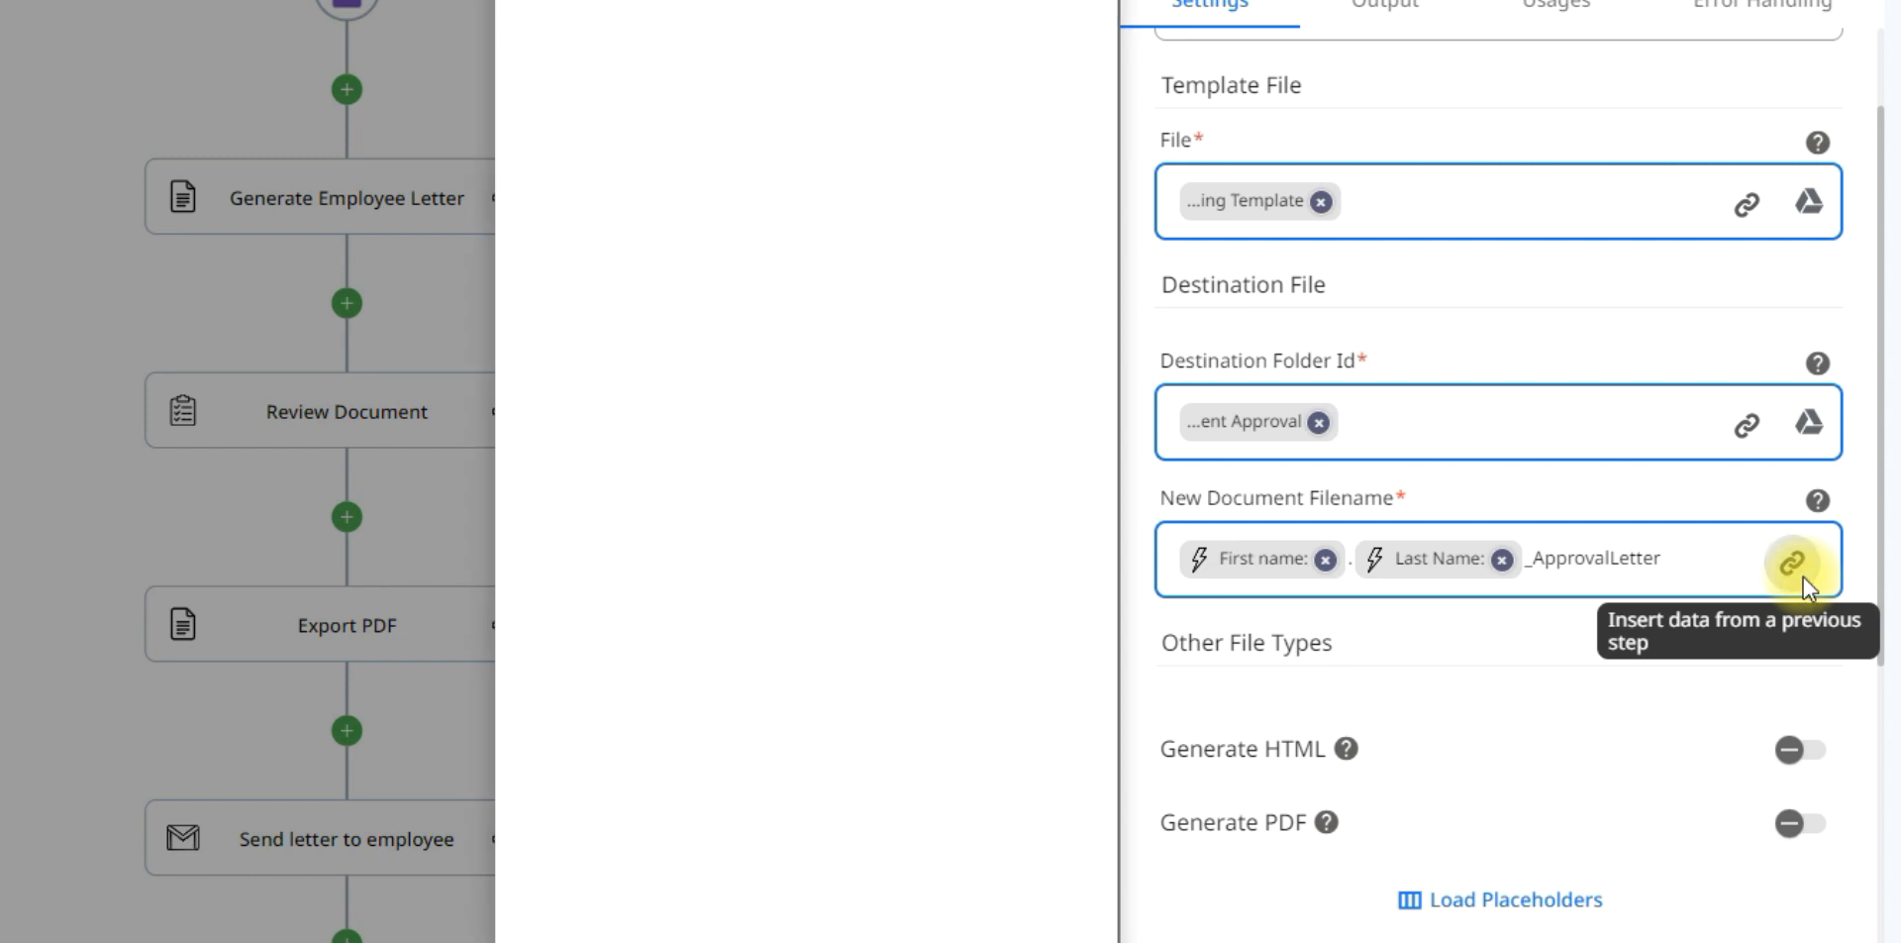
# - Build the filename from the form's First name and Last name tokens plus _ApprovalLetter
pyautogui.click(1076, 94)
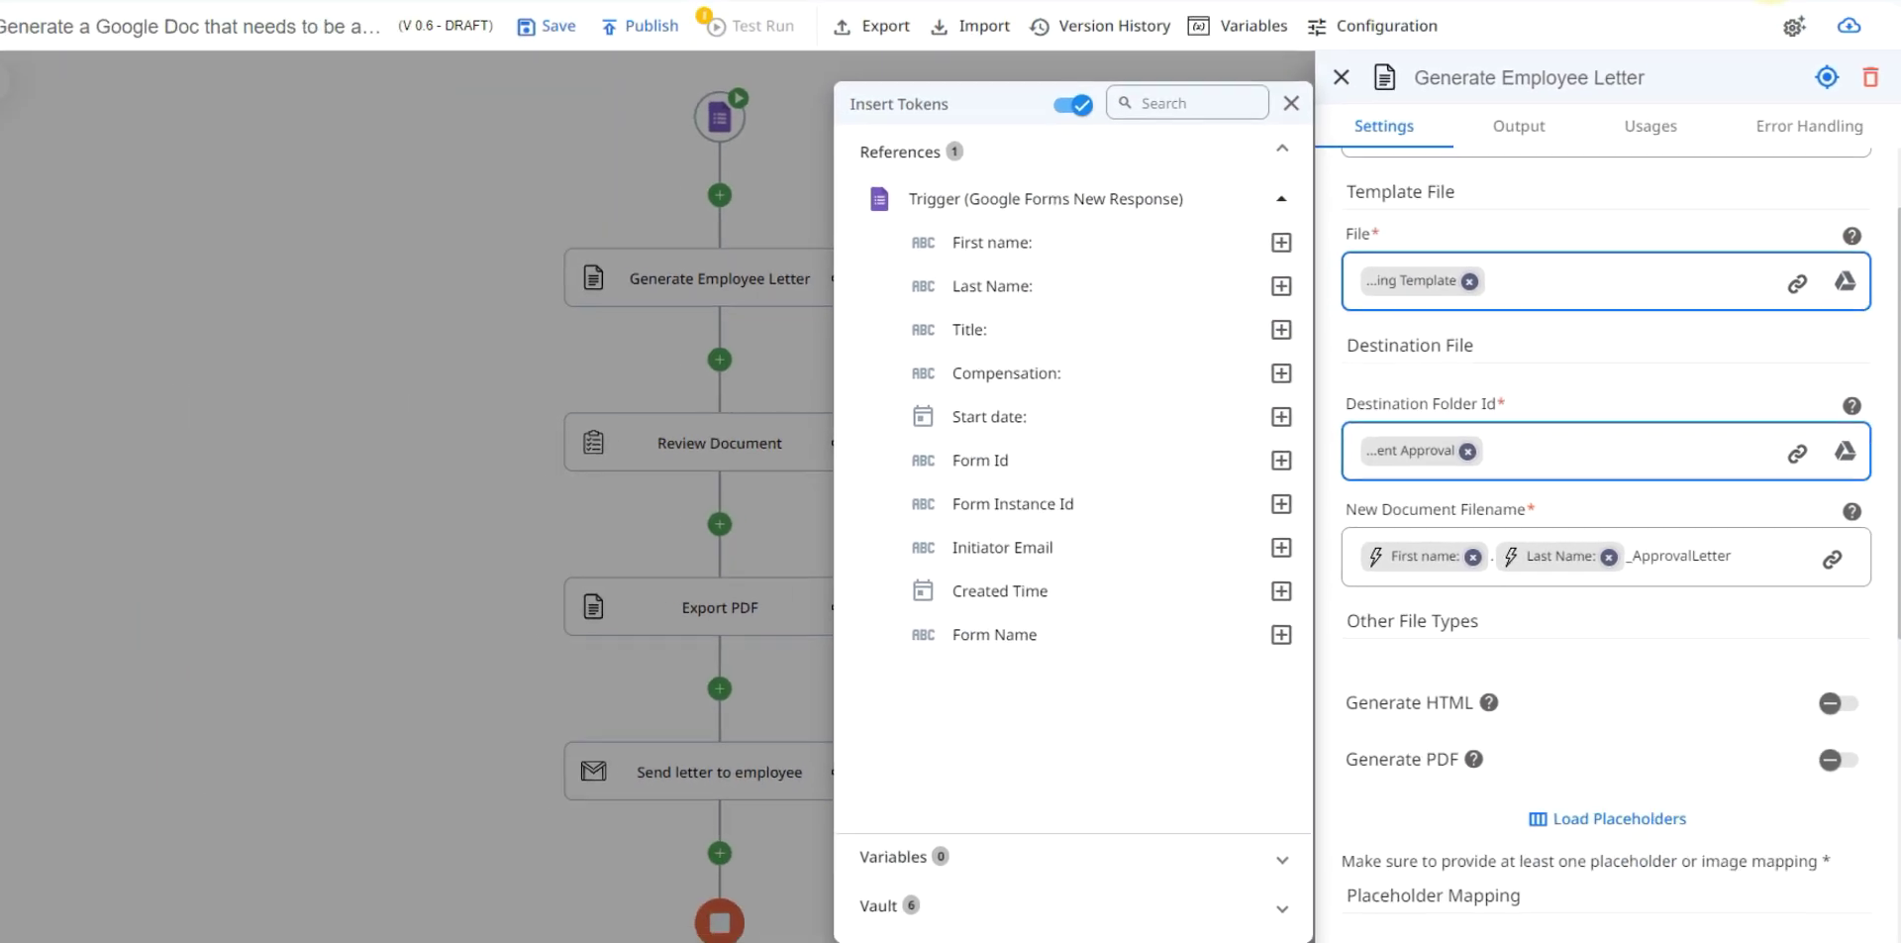
pyautogui.press('Escape')
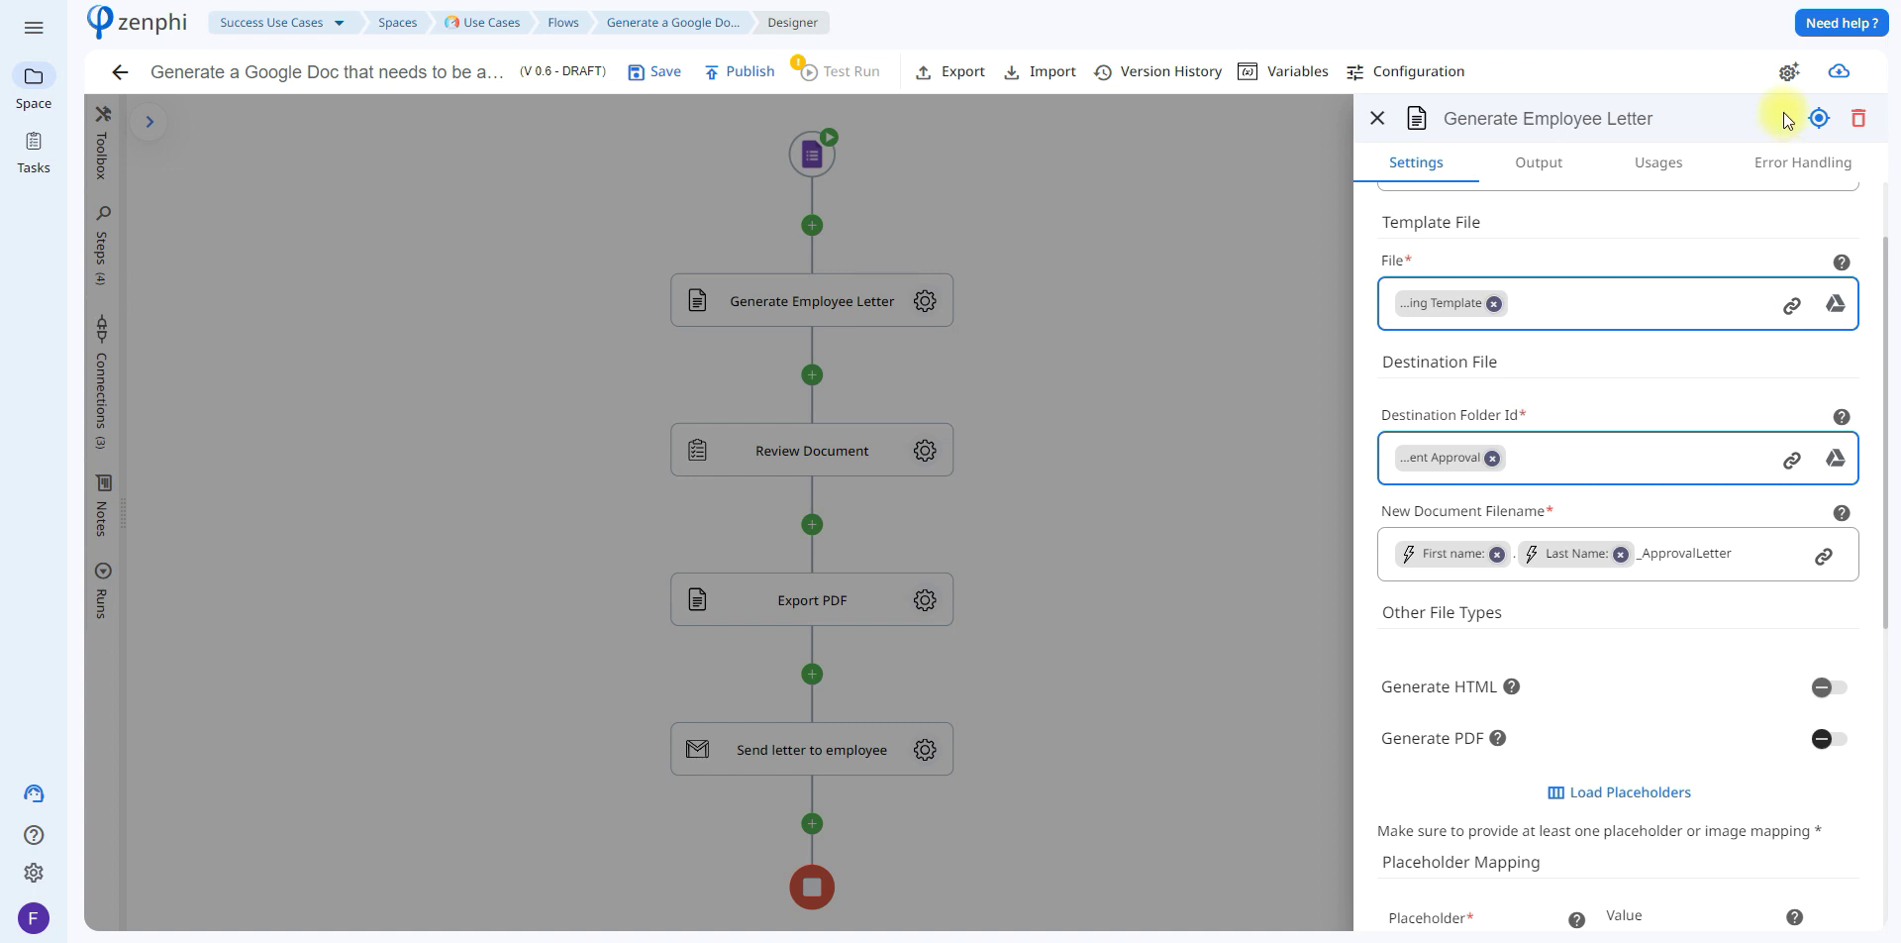
pyautogui.scroll(-5, 1893, 307)
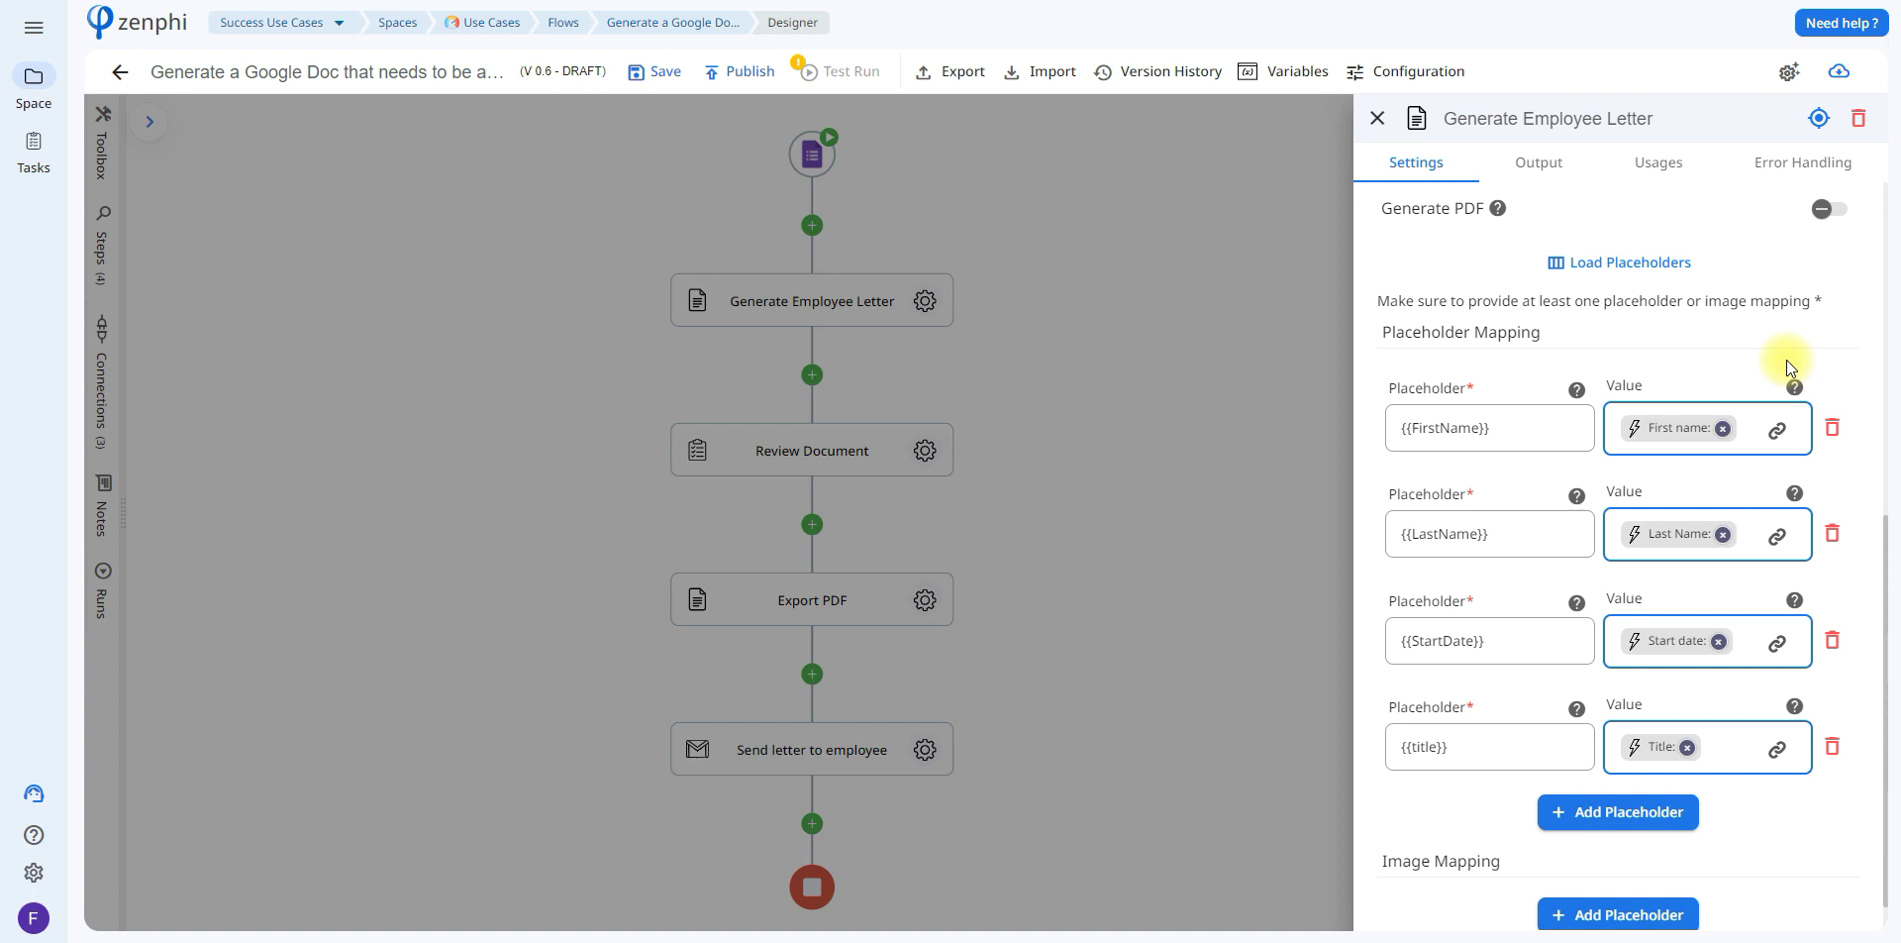
# - Check the FirstName placeholder maps to the form's First name field, then save the draft
pyautogui.click(1778, 430)
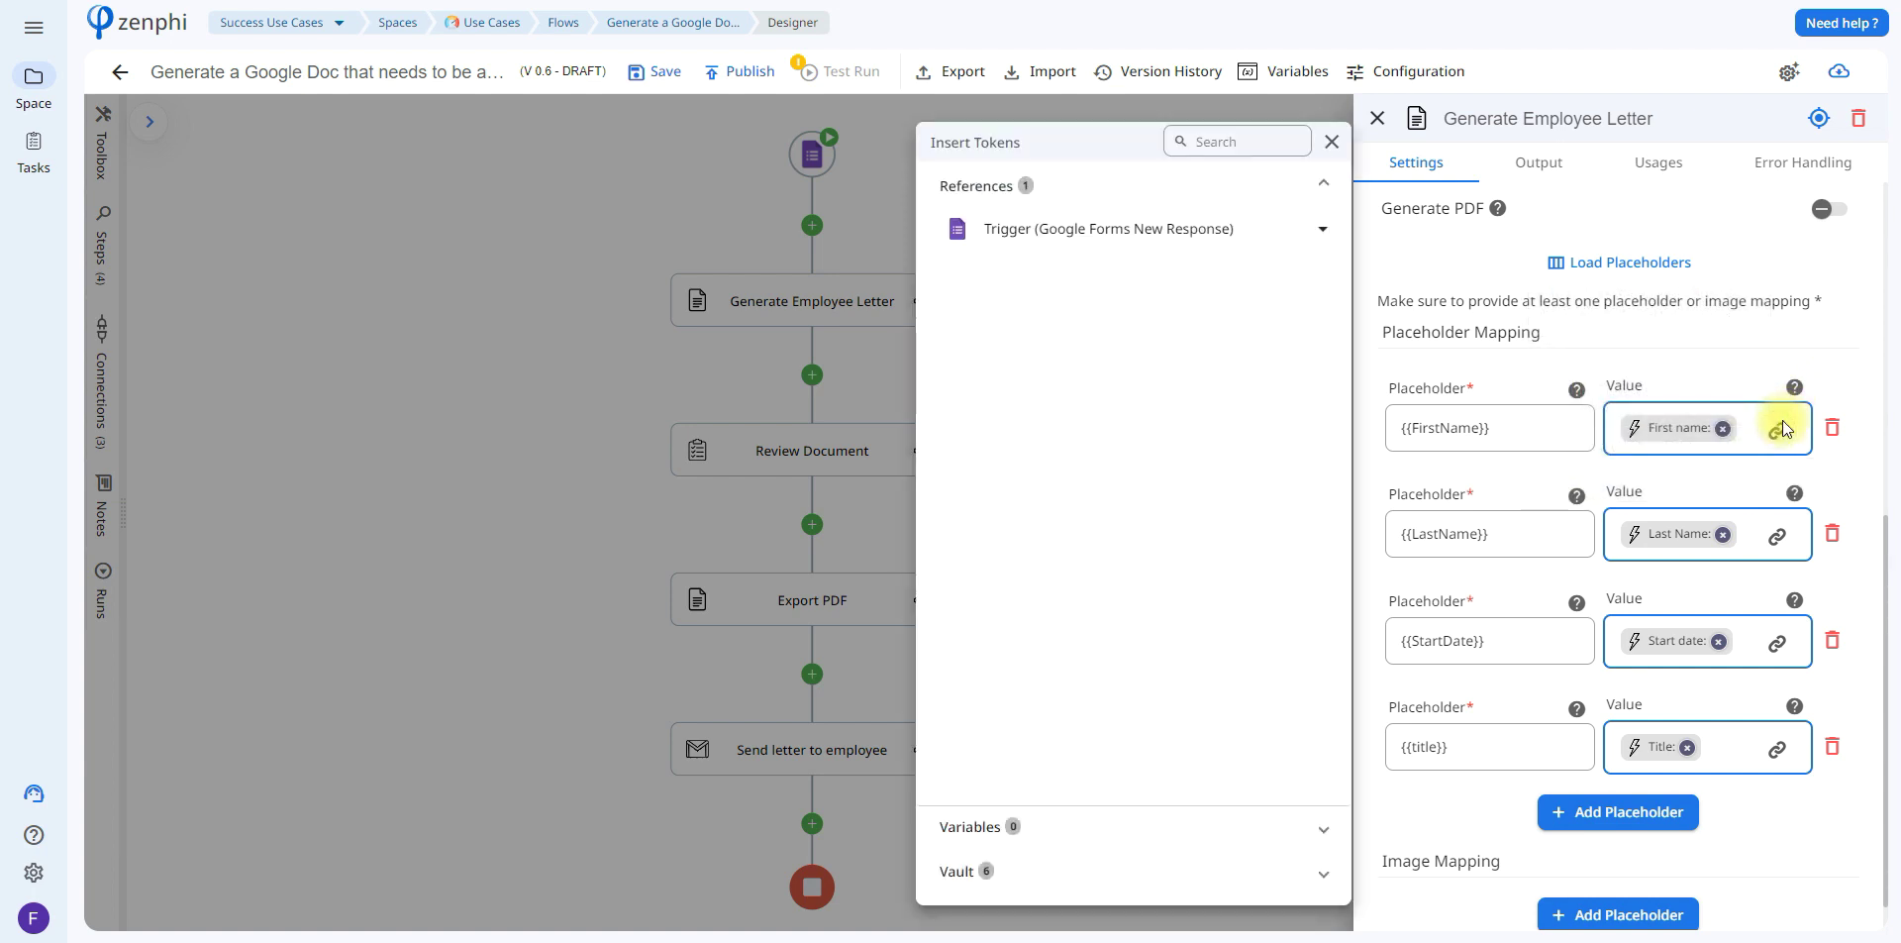
pyautogui.click(1113, 242)
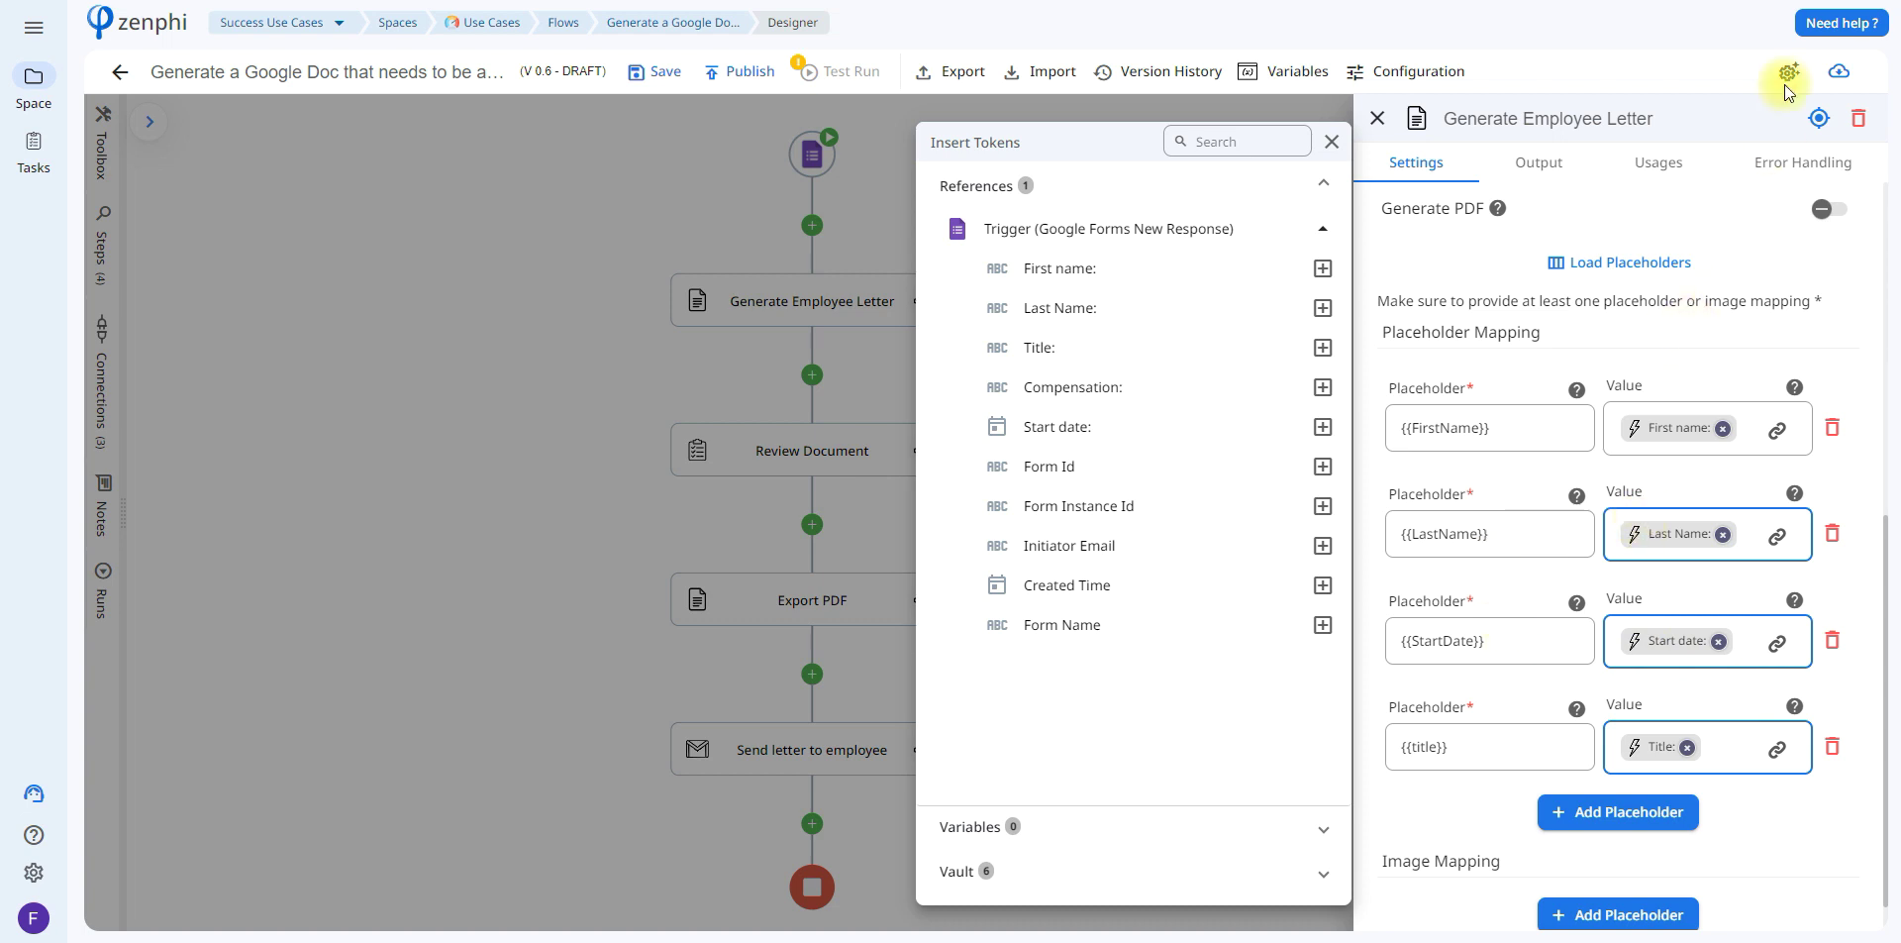
pyautogui.press('Escape')
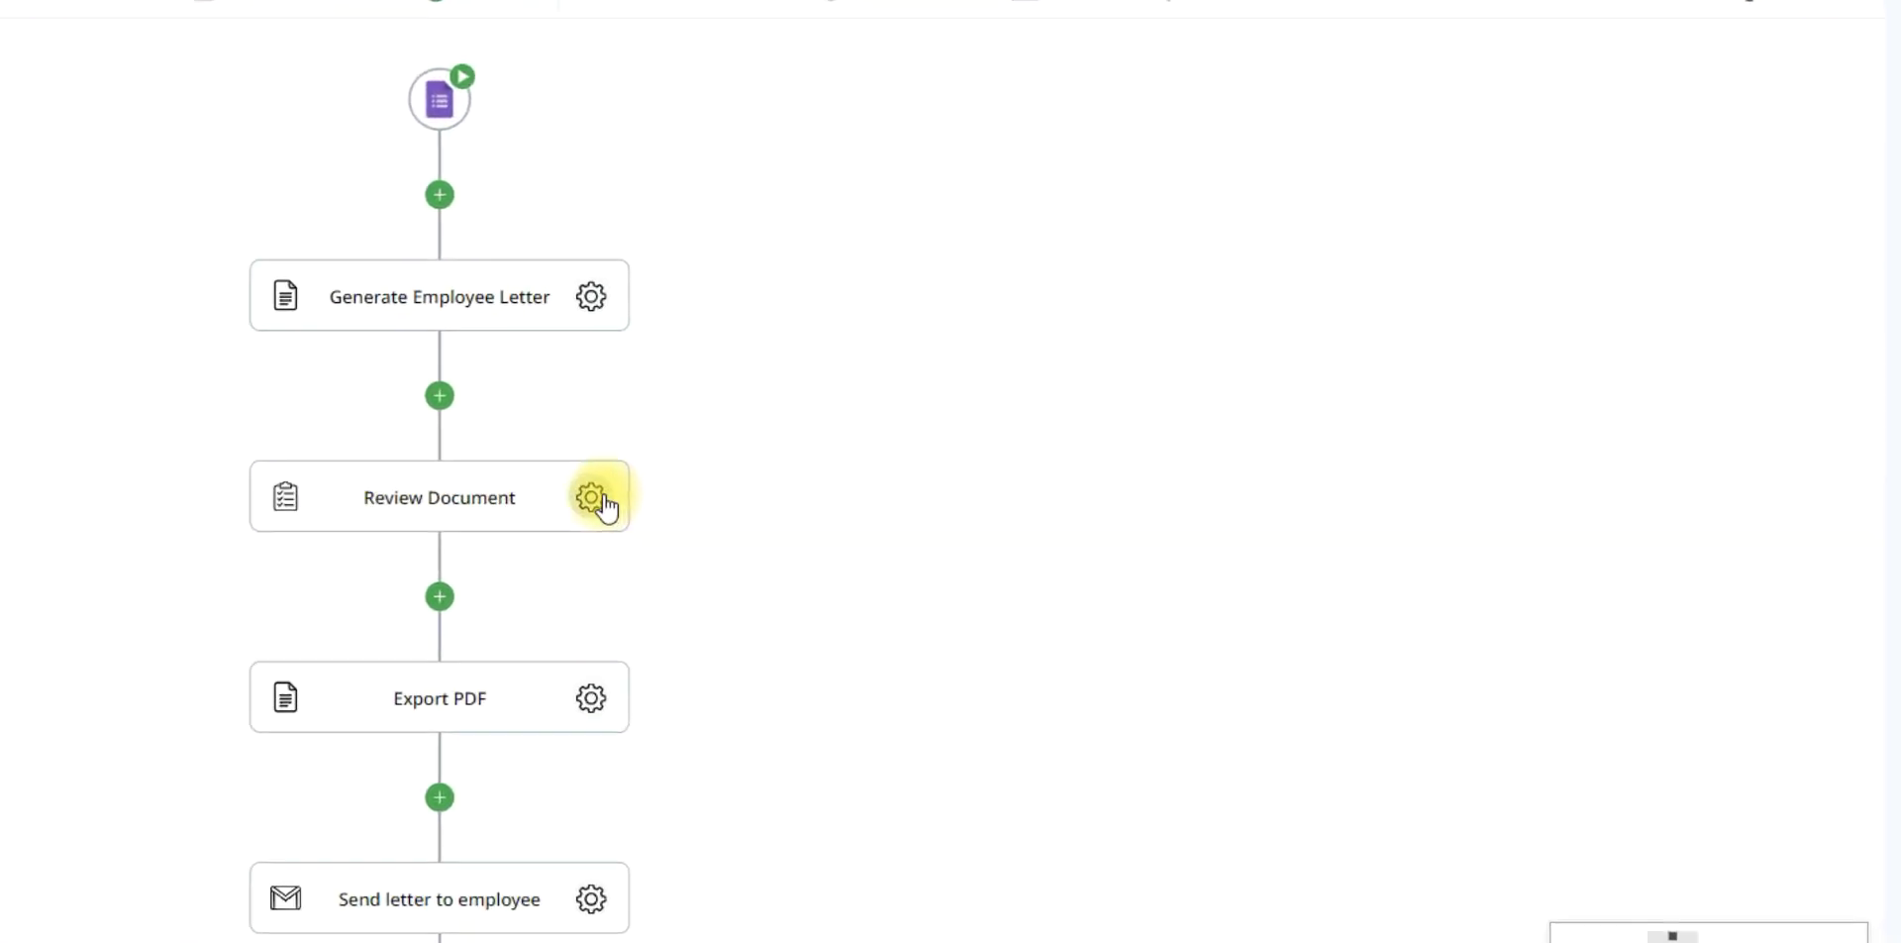
# - Review the Review Document task's name, Done outcome and email fields
pyautogui.click(924, 448)
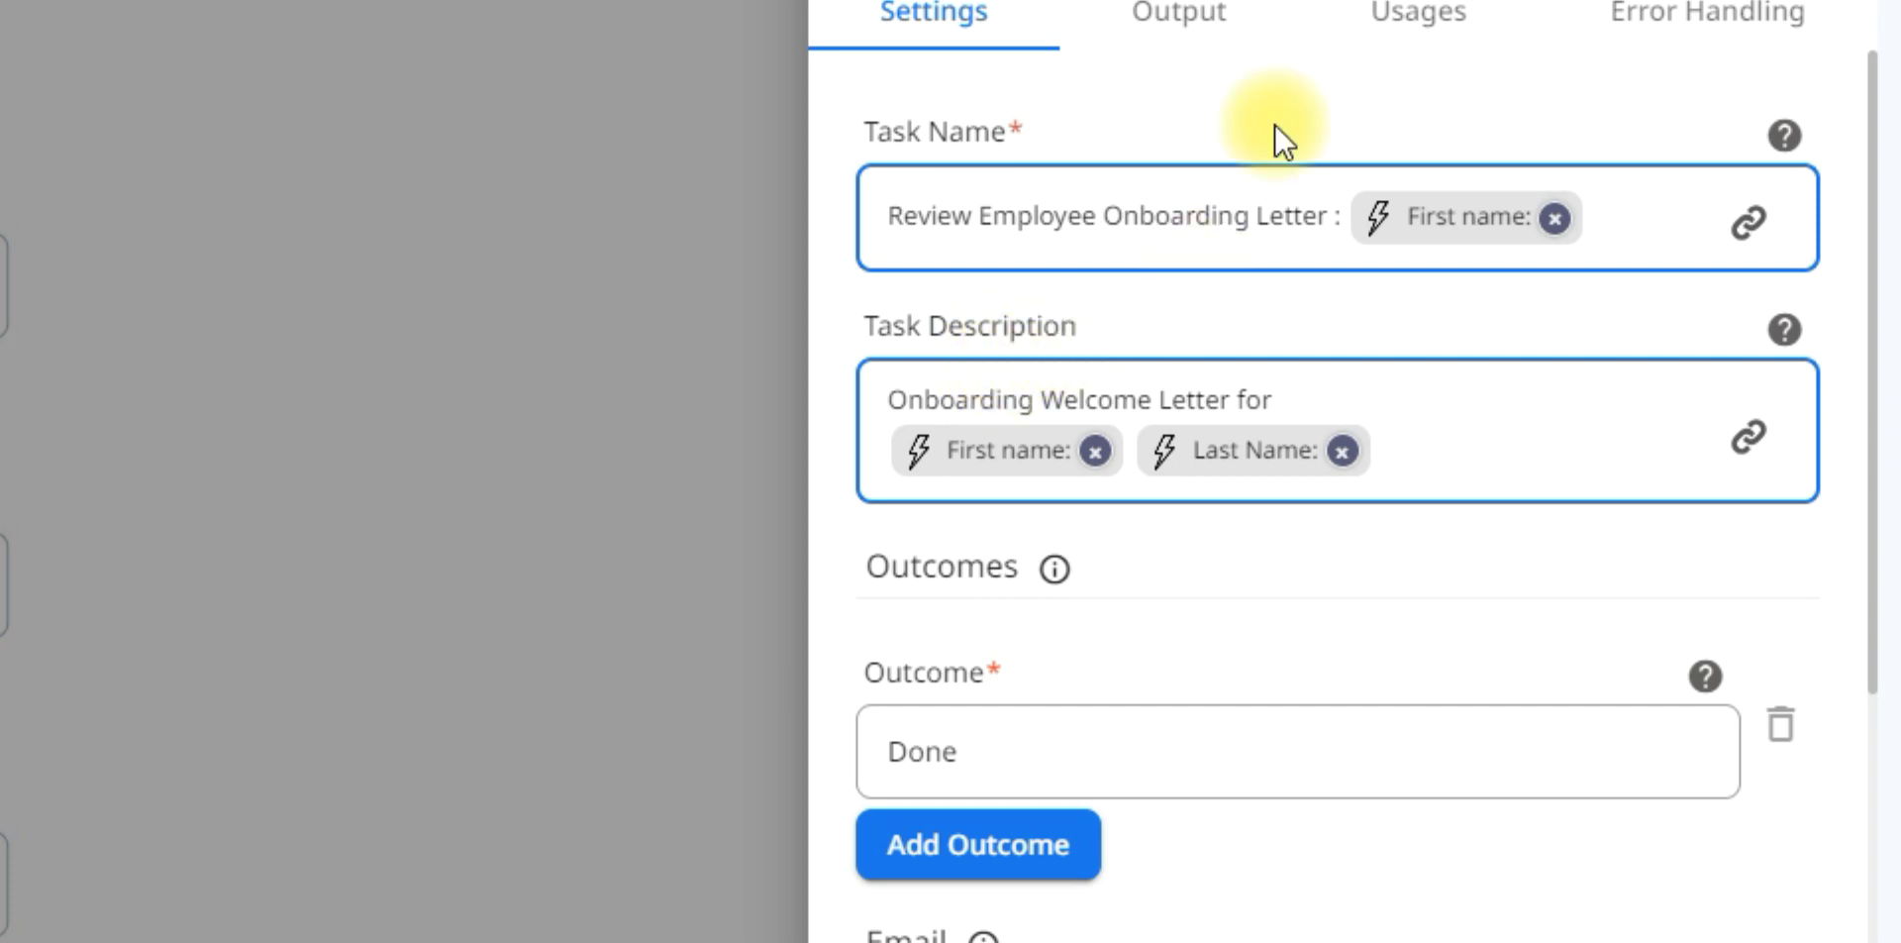
pyautogui.moveTo(1443, 206)
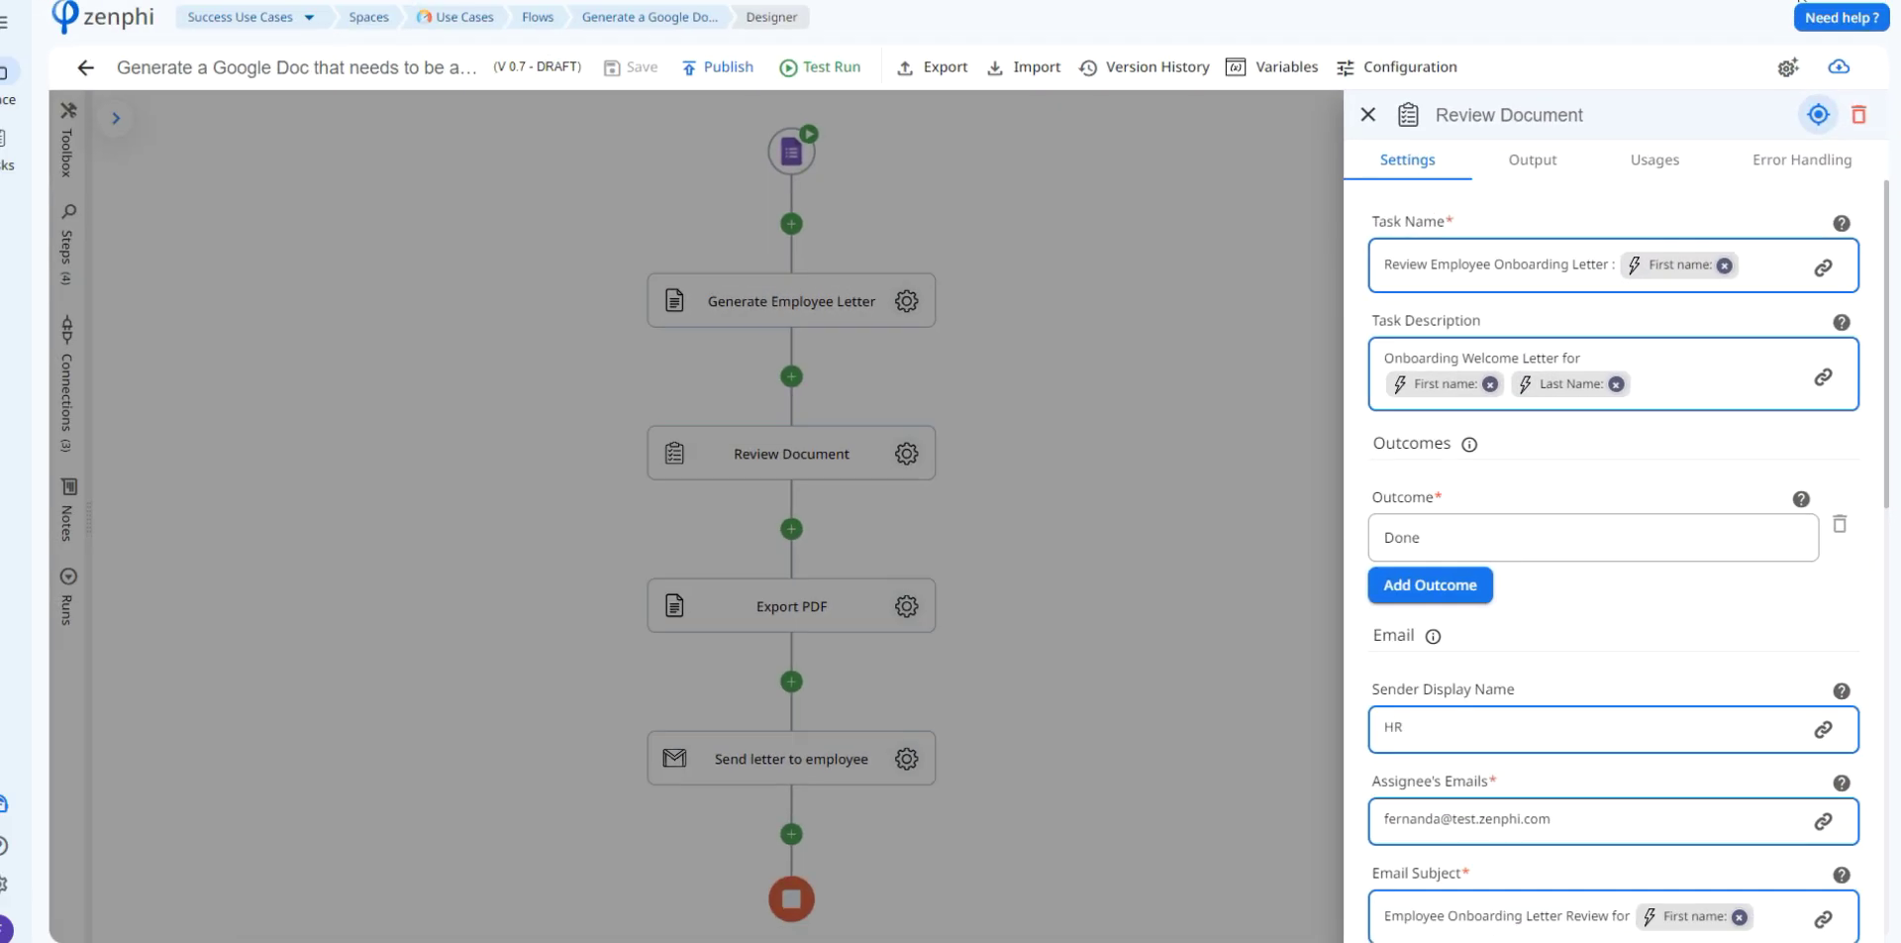
pyautogui.scroll(-1, 1621, 505)
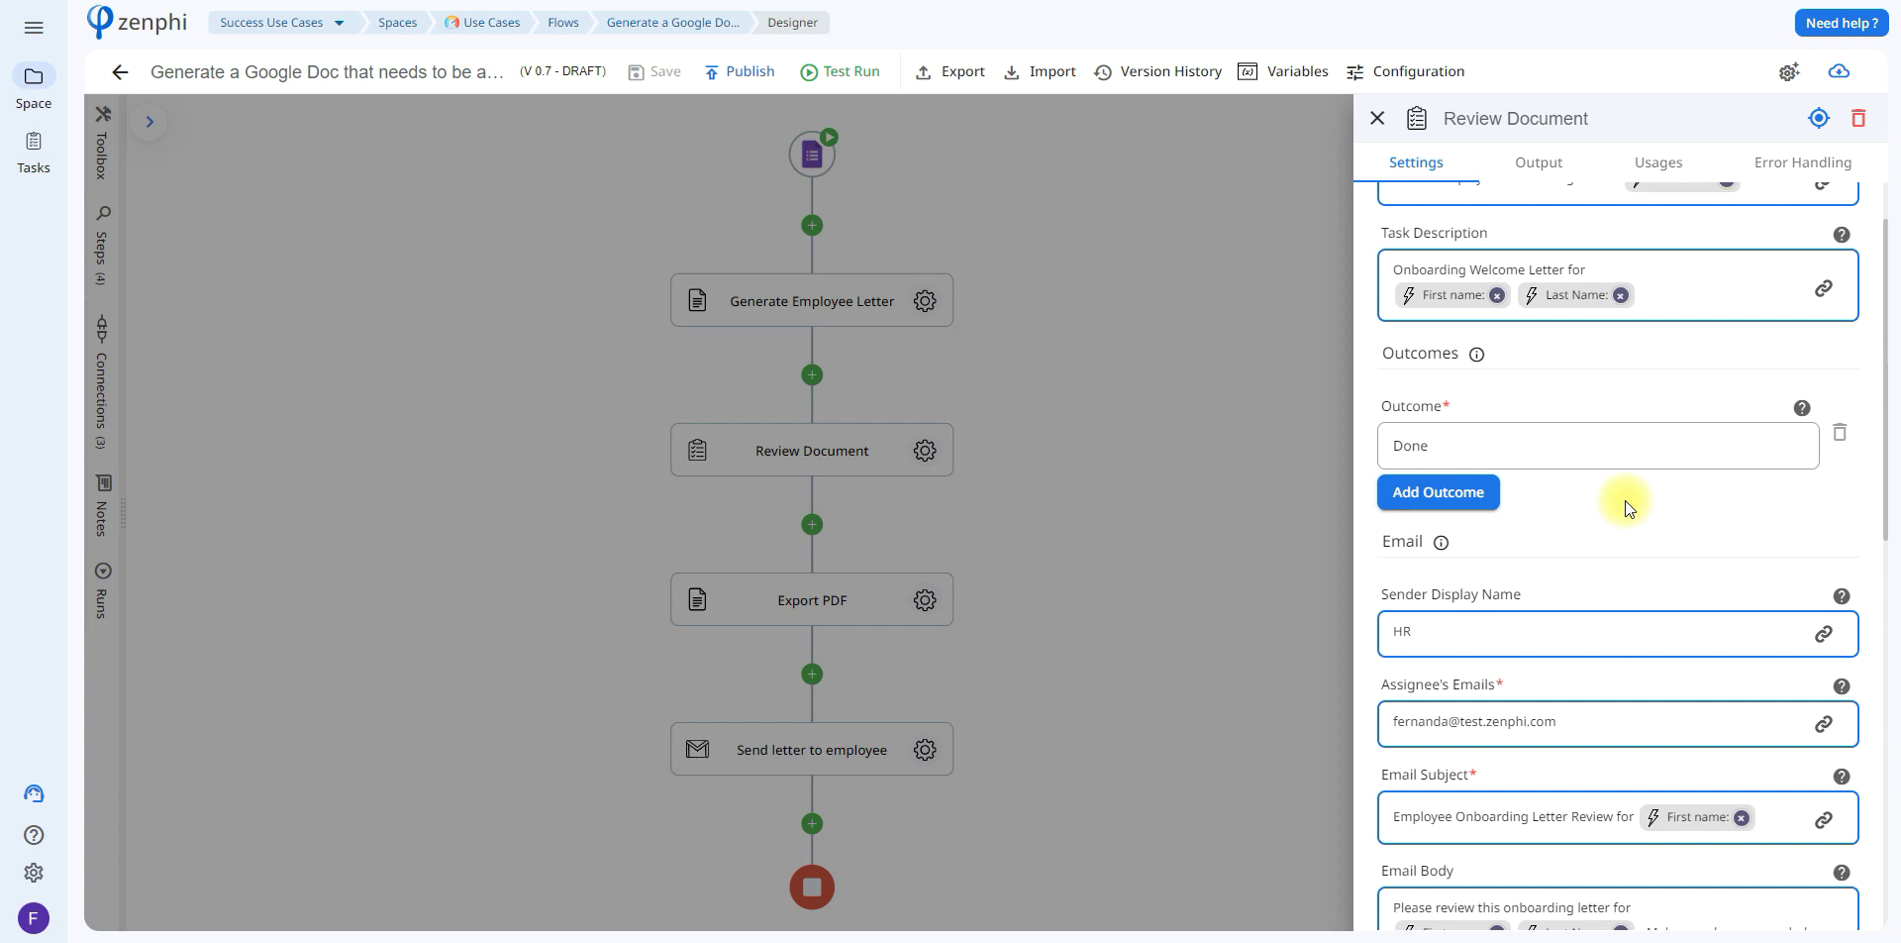
pyautogui.click(1542, 438)
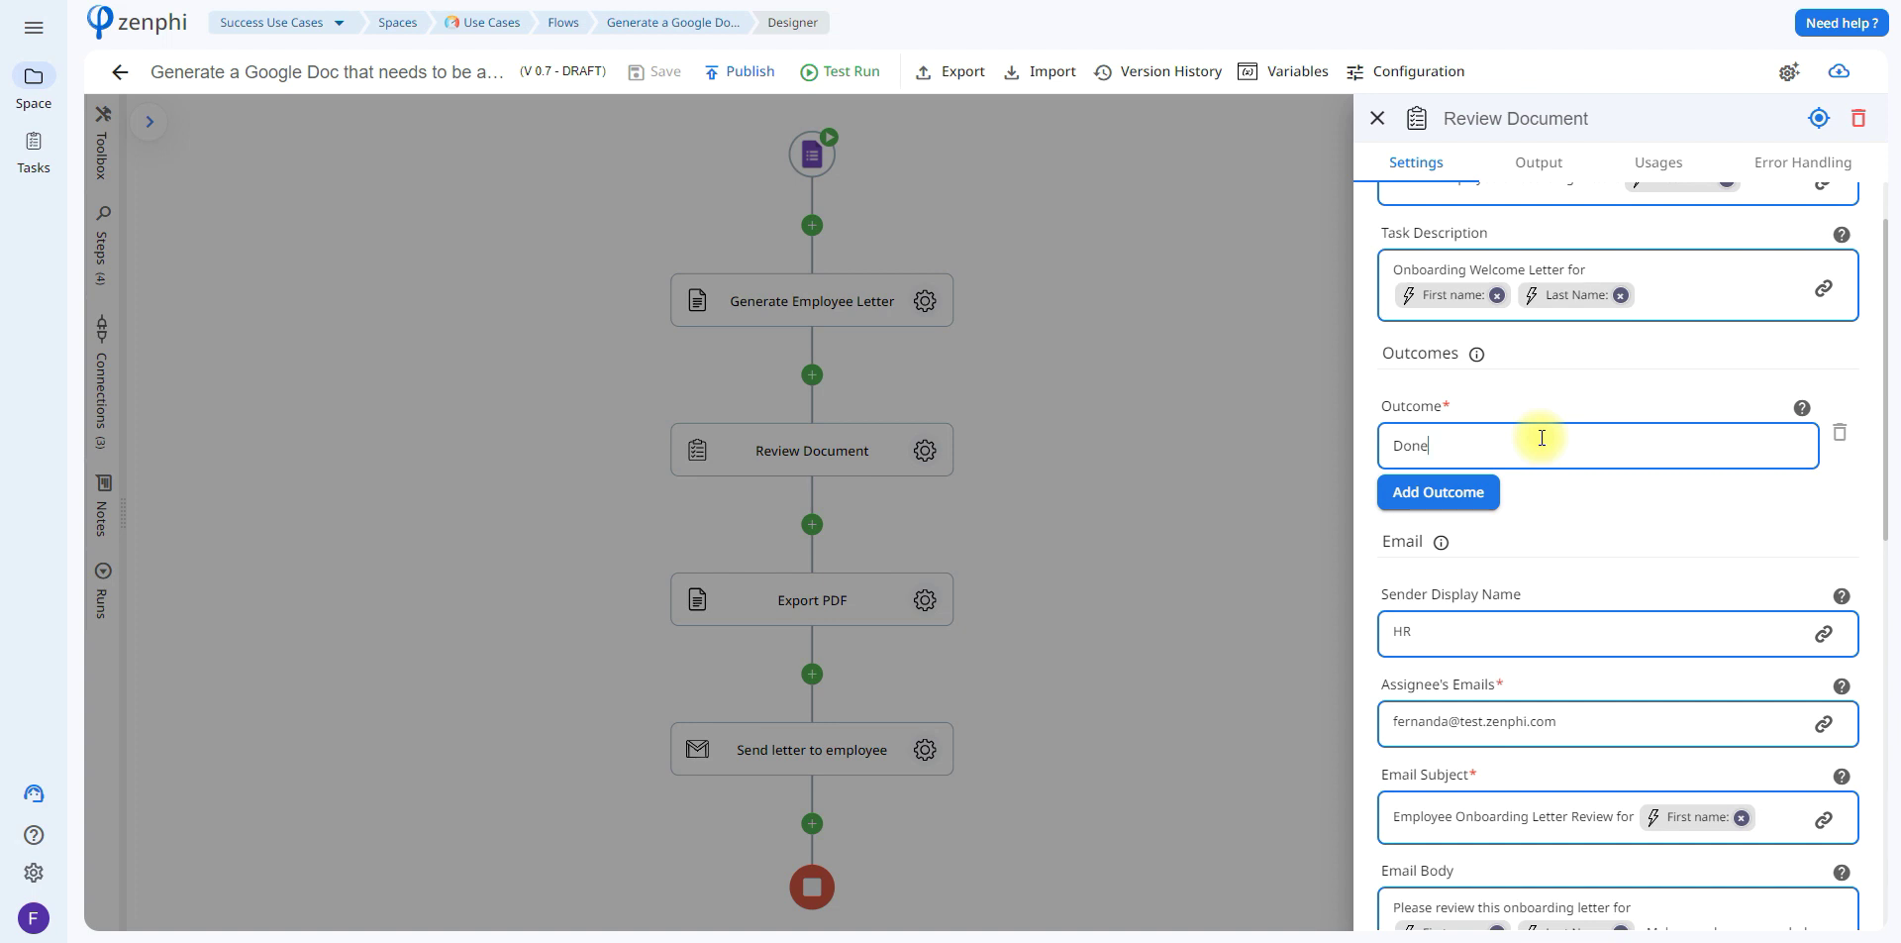
pyautogui.scroll(-2, 1782, 193)
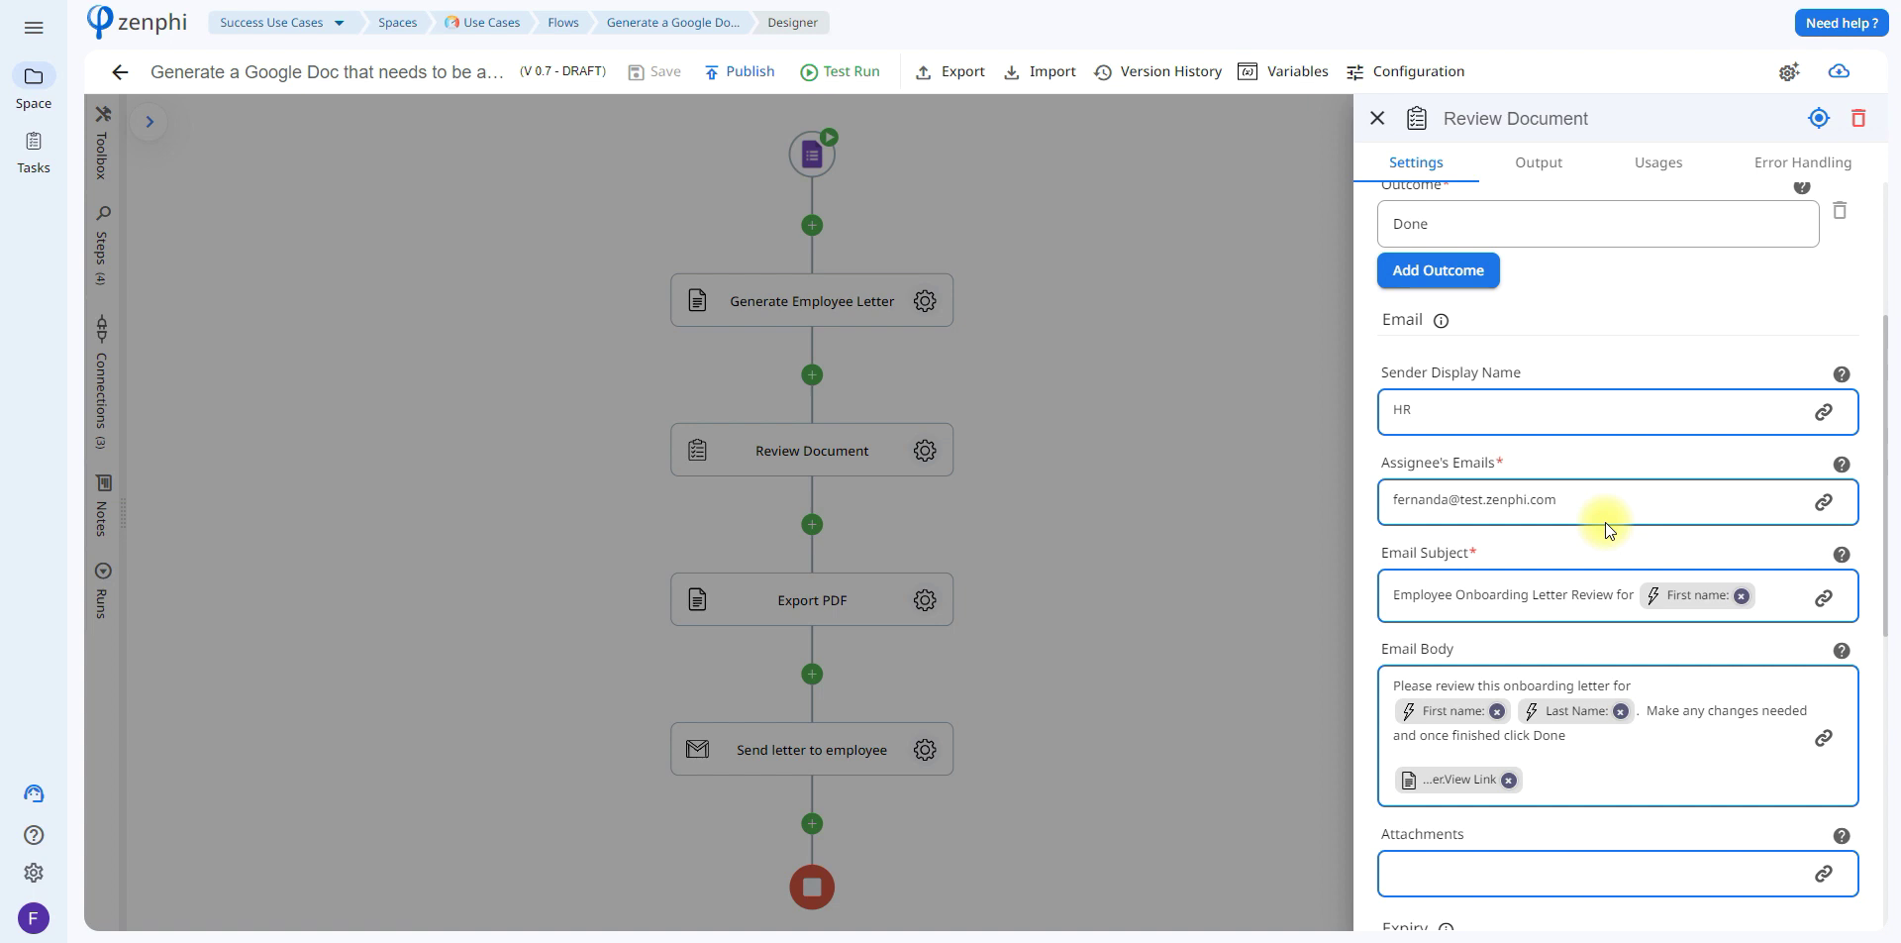
pyautogui.scroll(-1, 1818, 352)
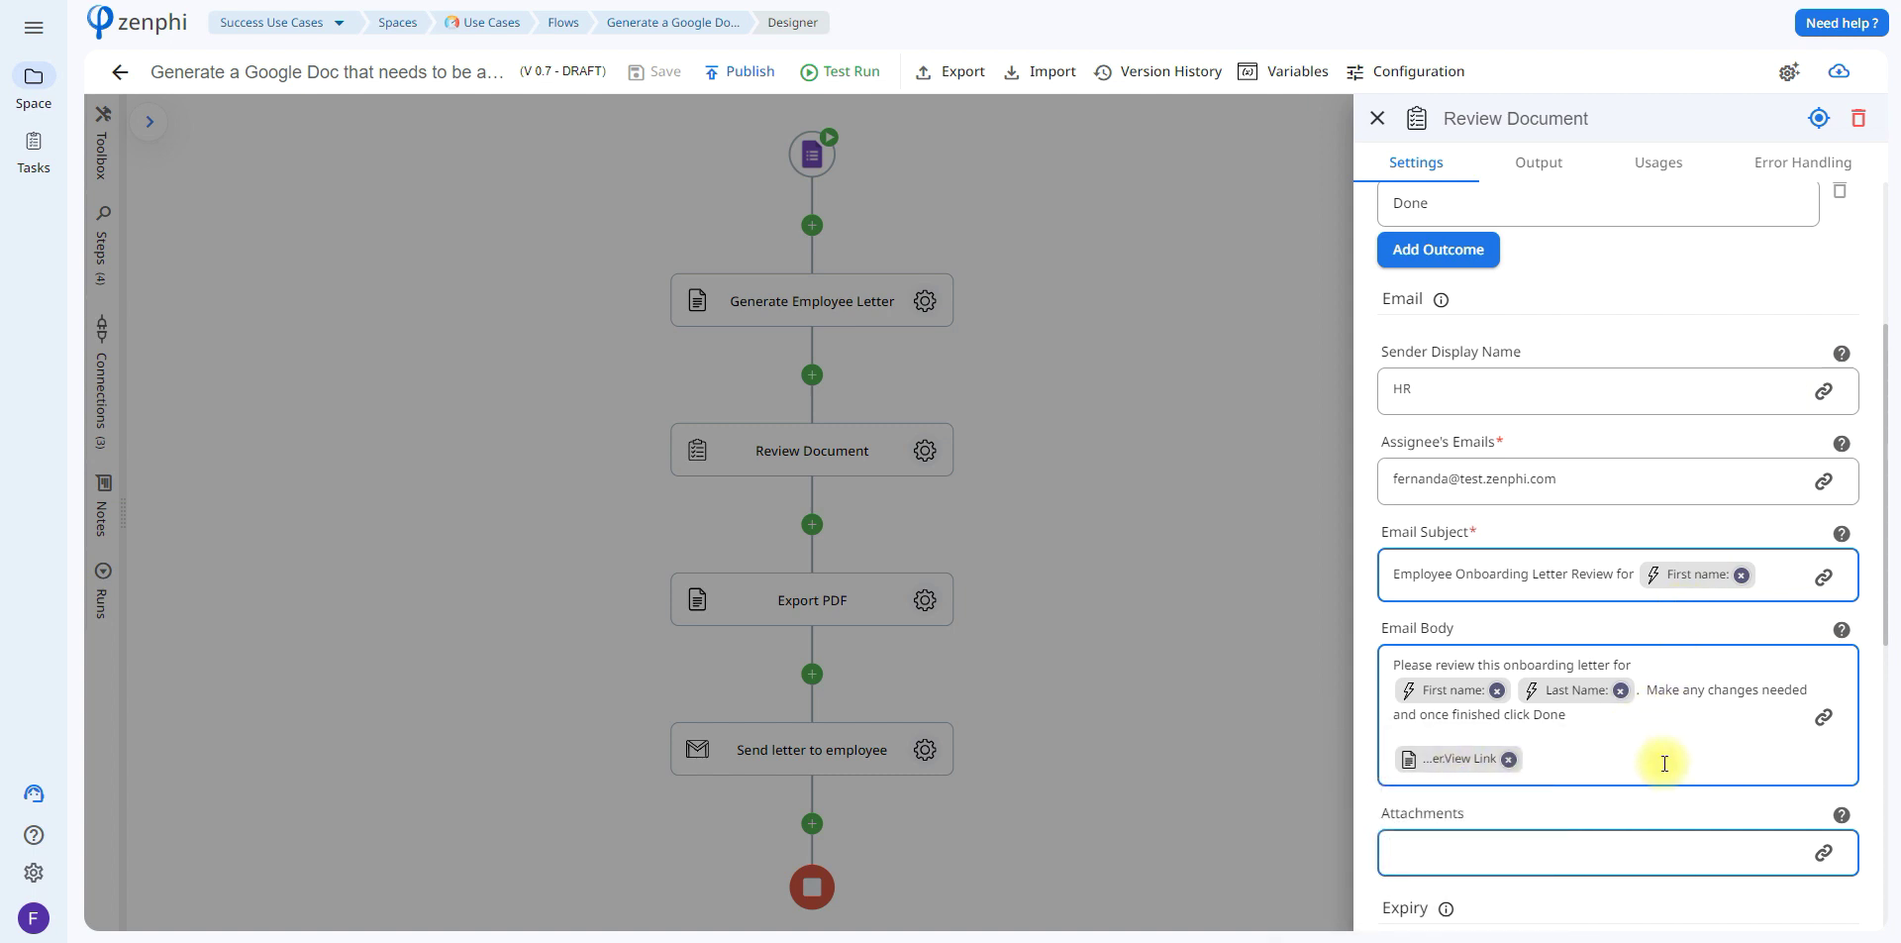
# - Insert Generate Employee Letter's View Link into the task's Email Body
pyautogui.click(1823, 716)
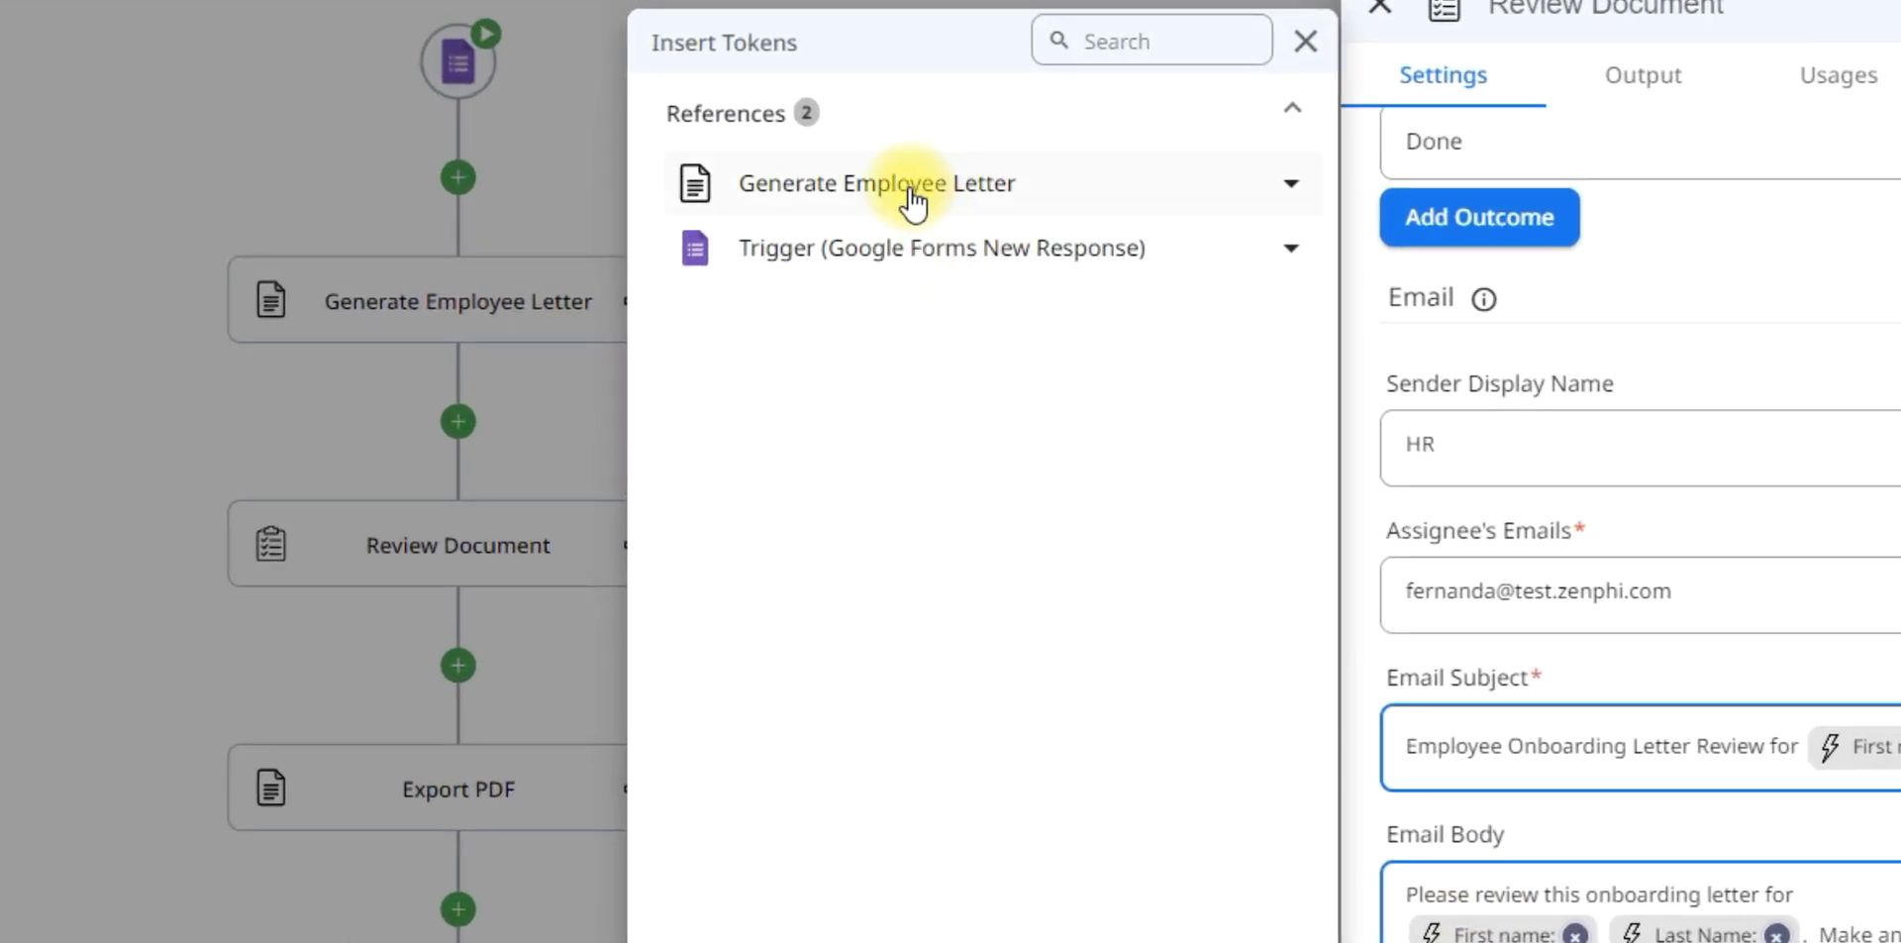
pyautogui.click(911, 193)
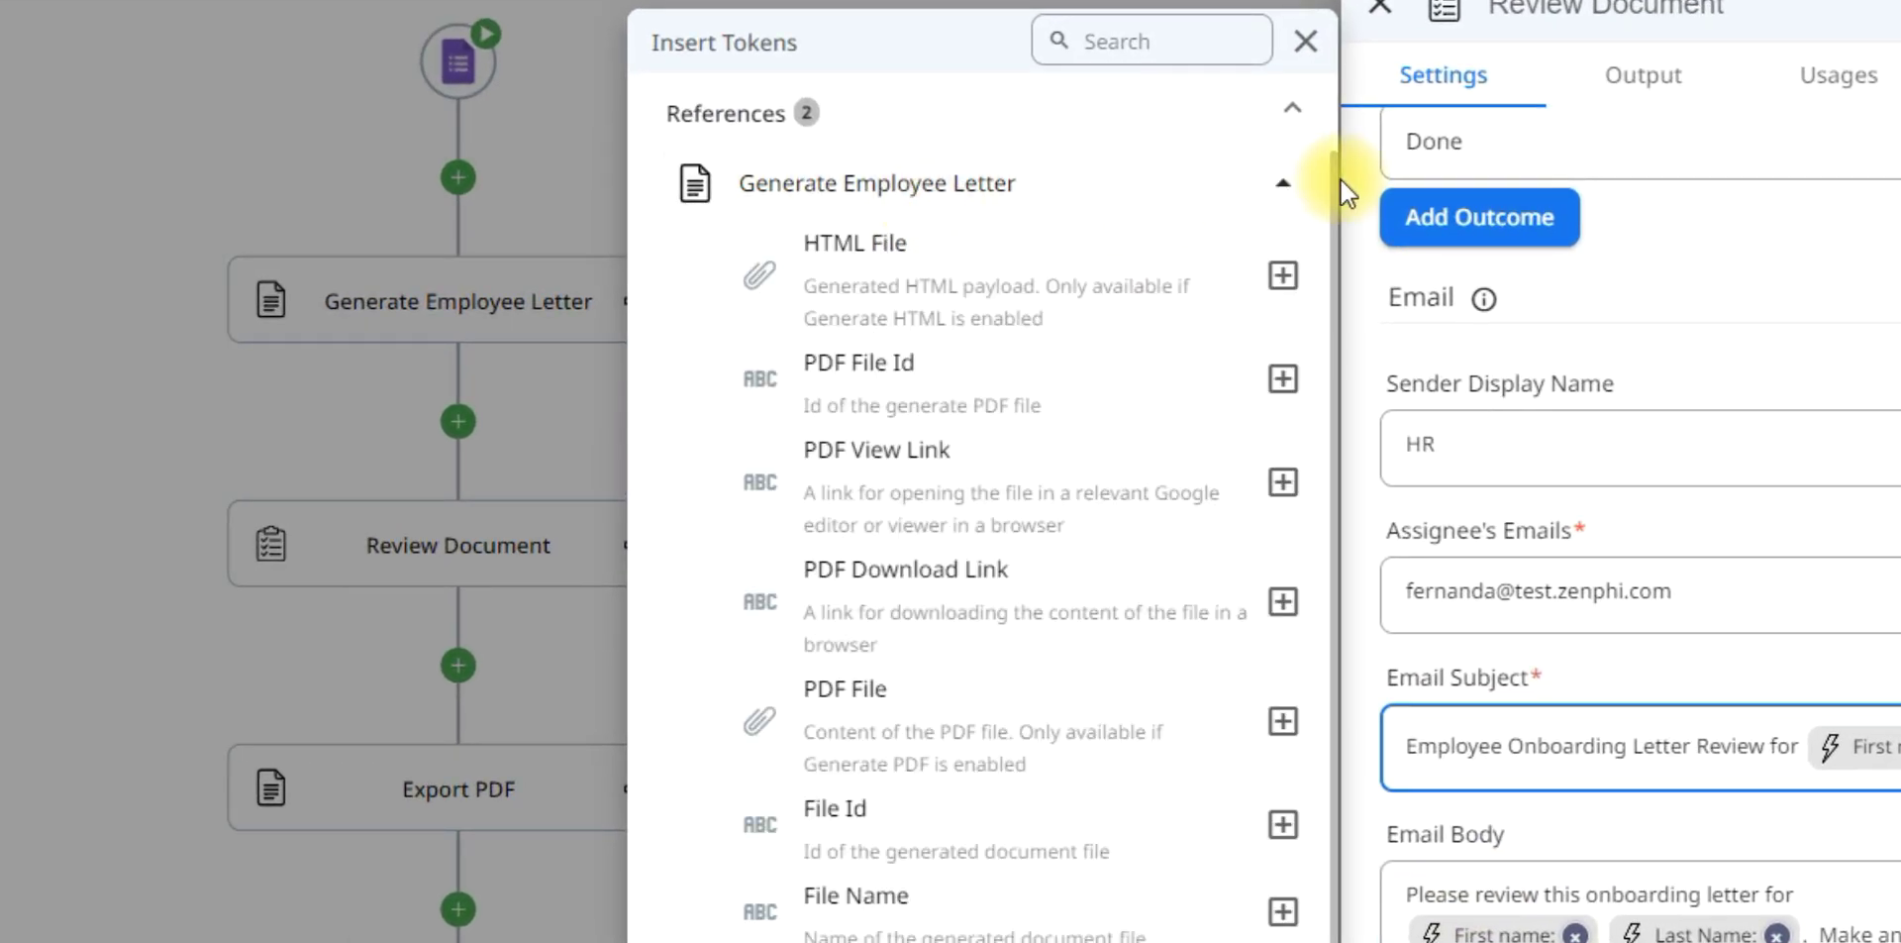
pyautogui.moveTo(1334, 181); pyautogui.dragTo(1343, 295)
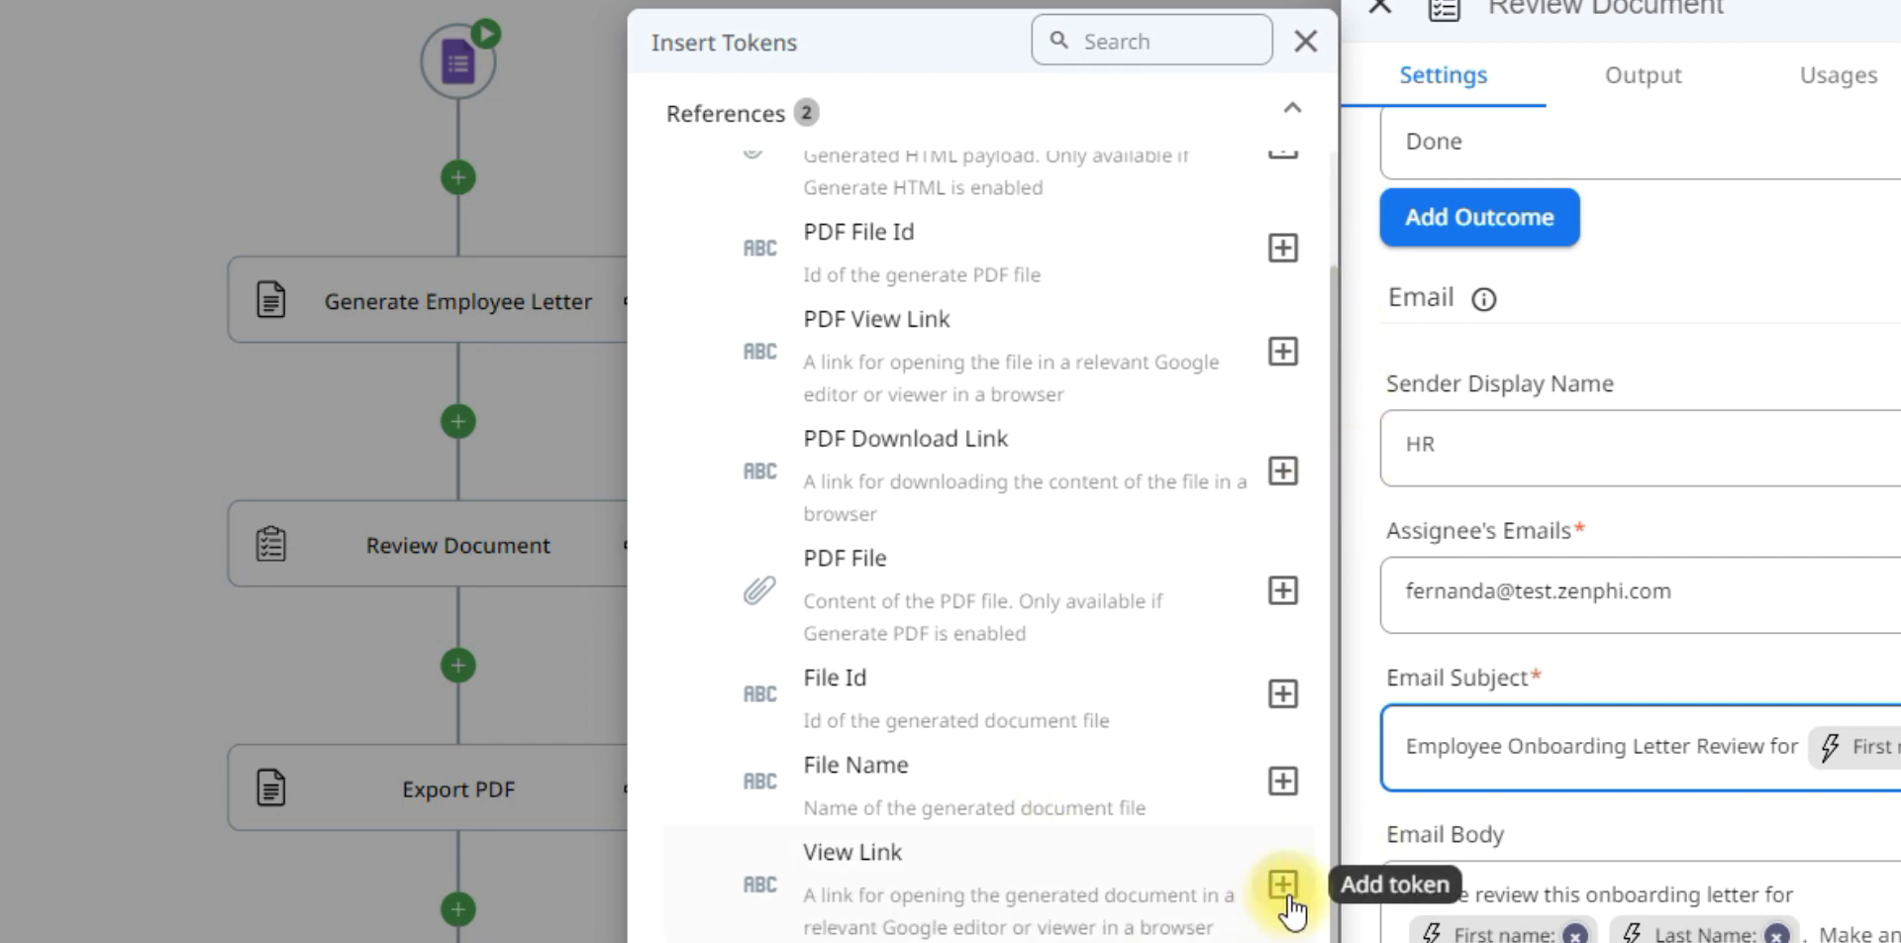
pyautogui.scroll(-10, 1691, 766)
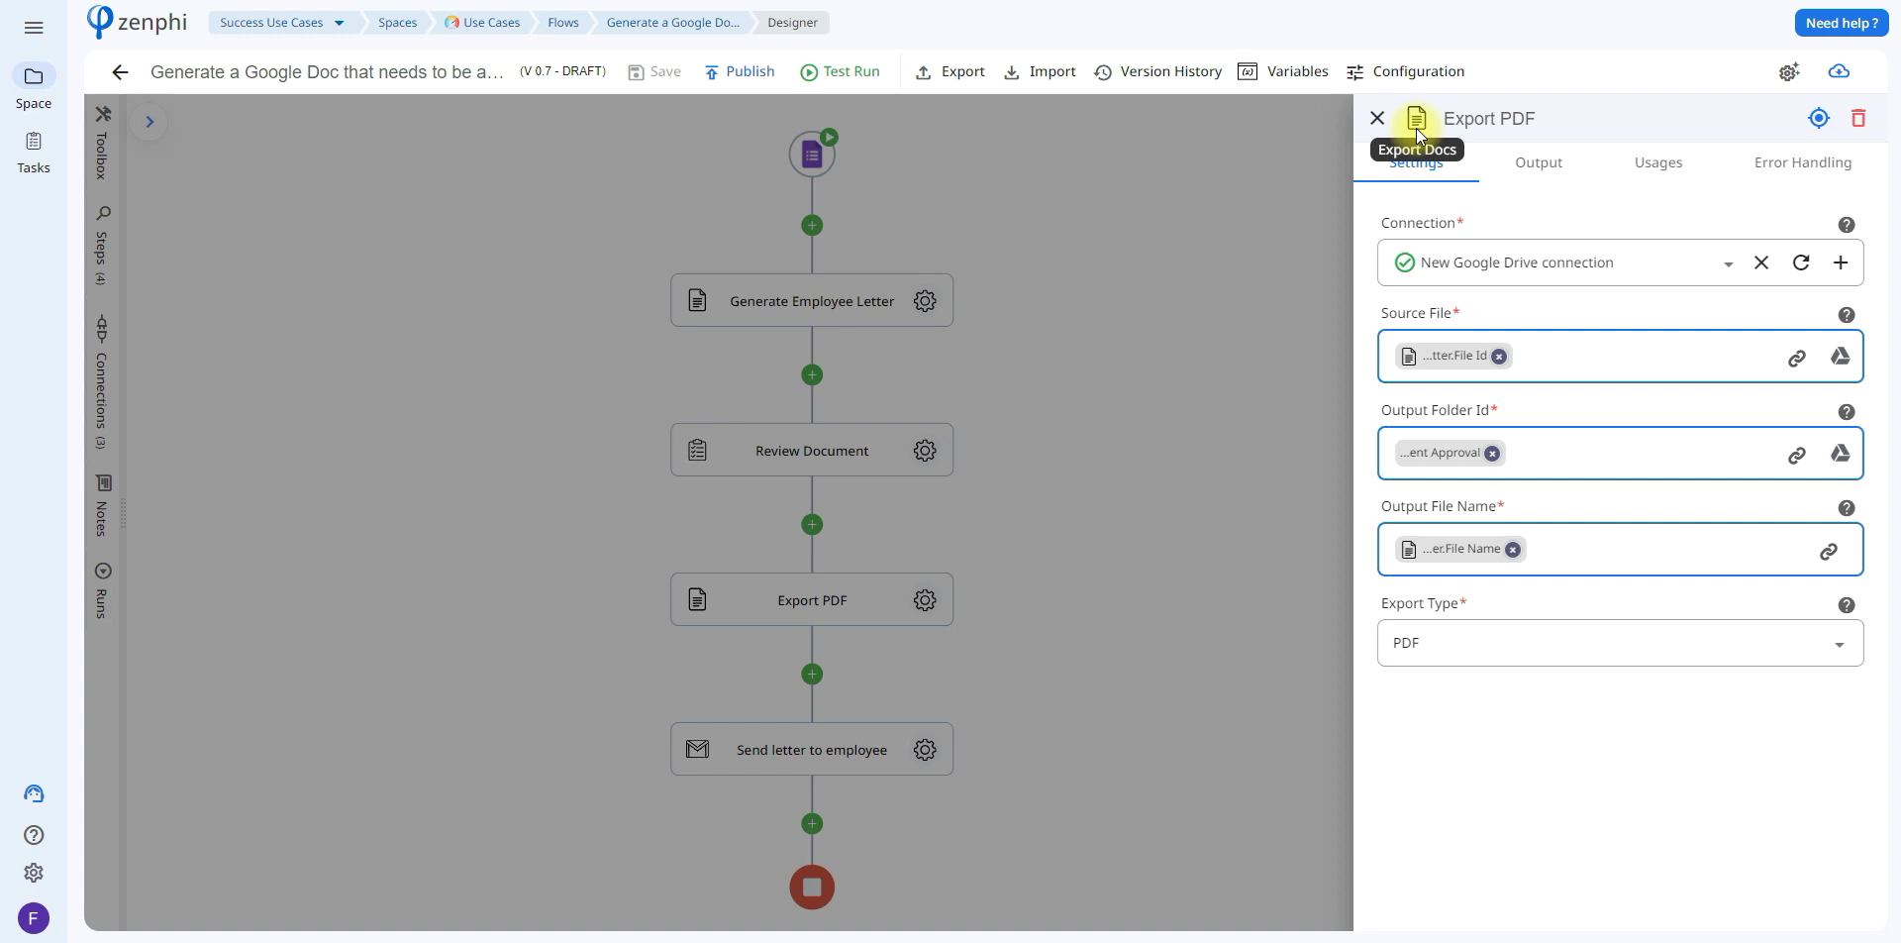
# - Verify the Export PDF source file token points to the generated letter
pyautogui.moveTo(1563, 273)
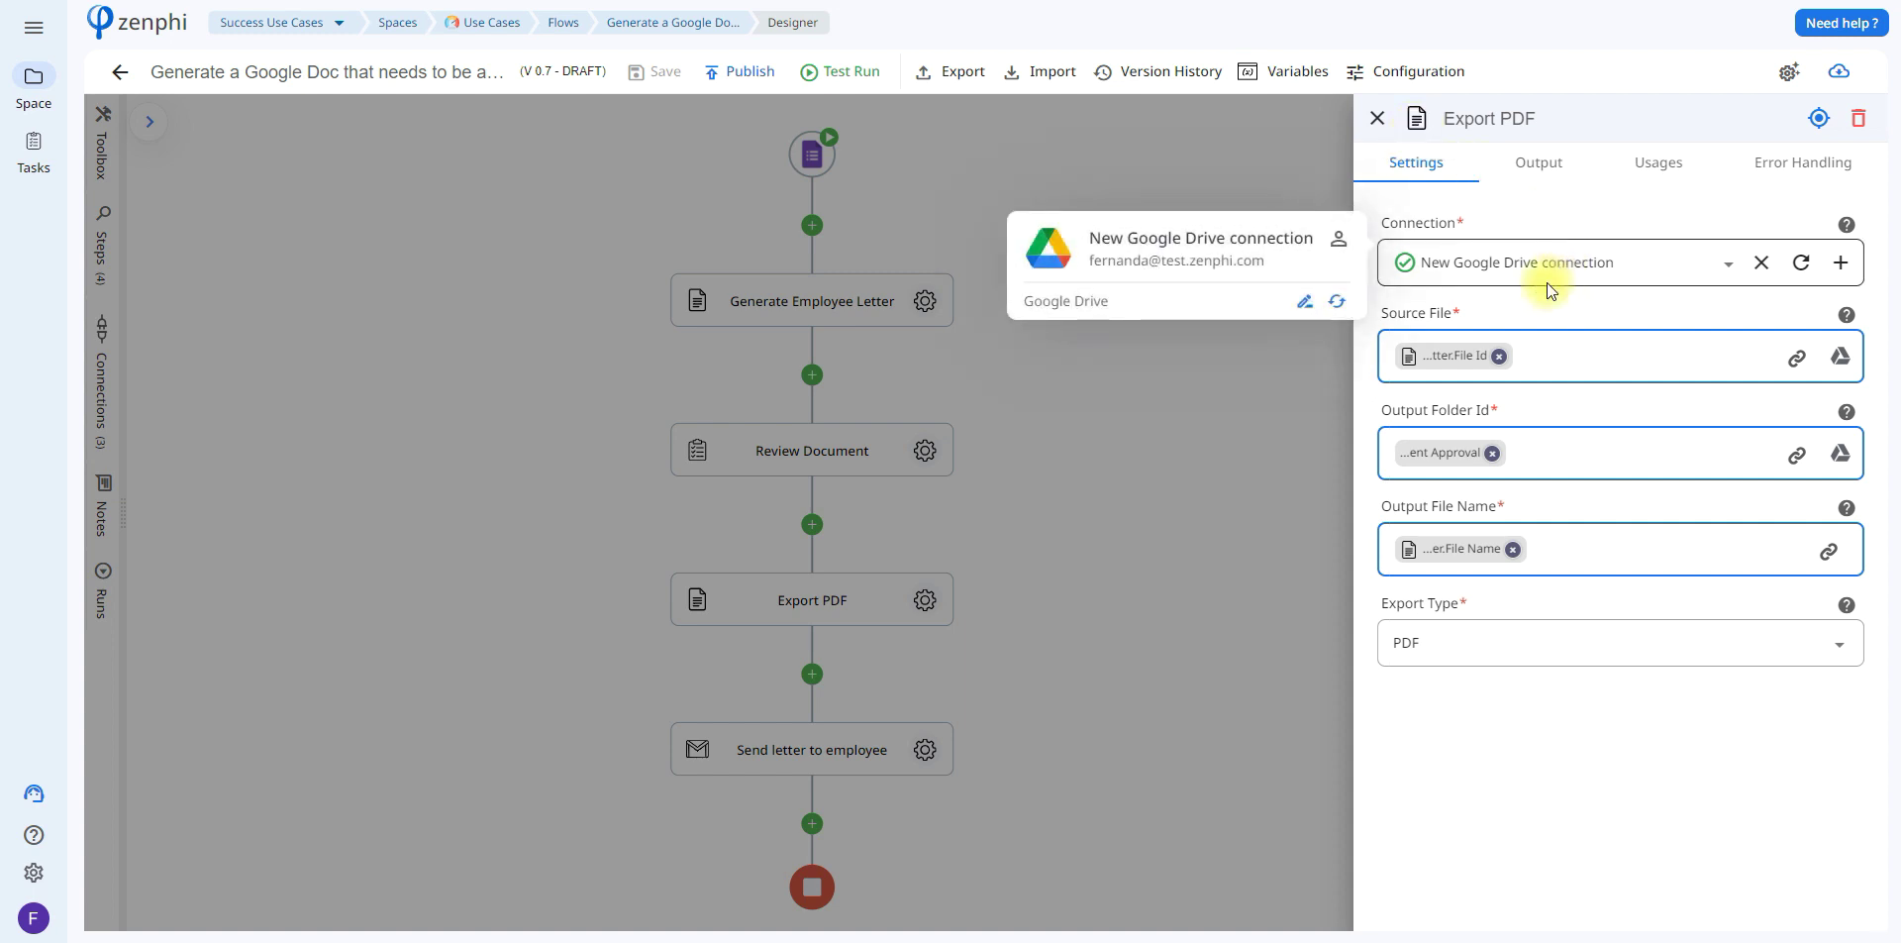
pyautogui.moveTo(1451, 355)
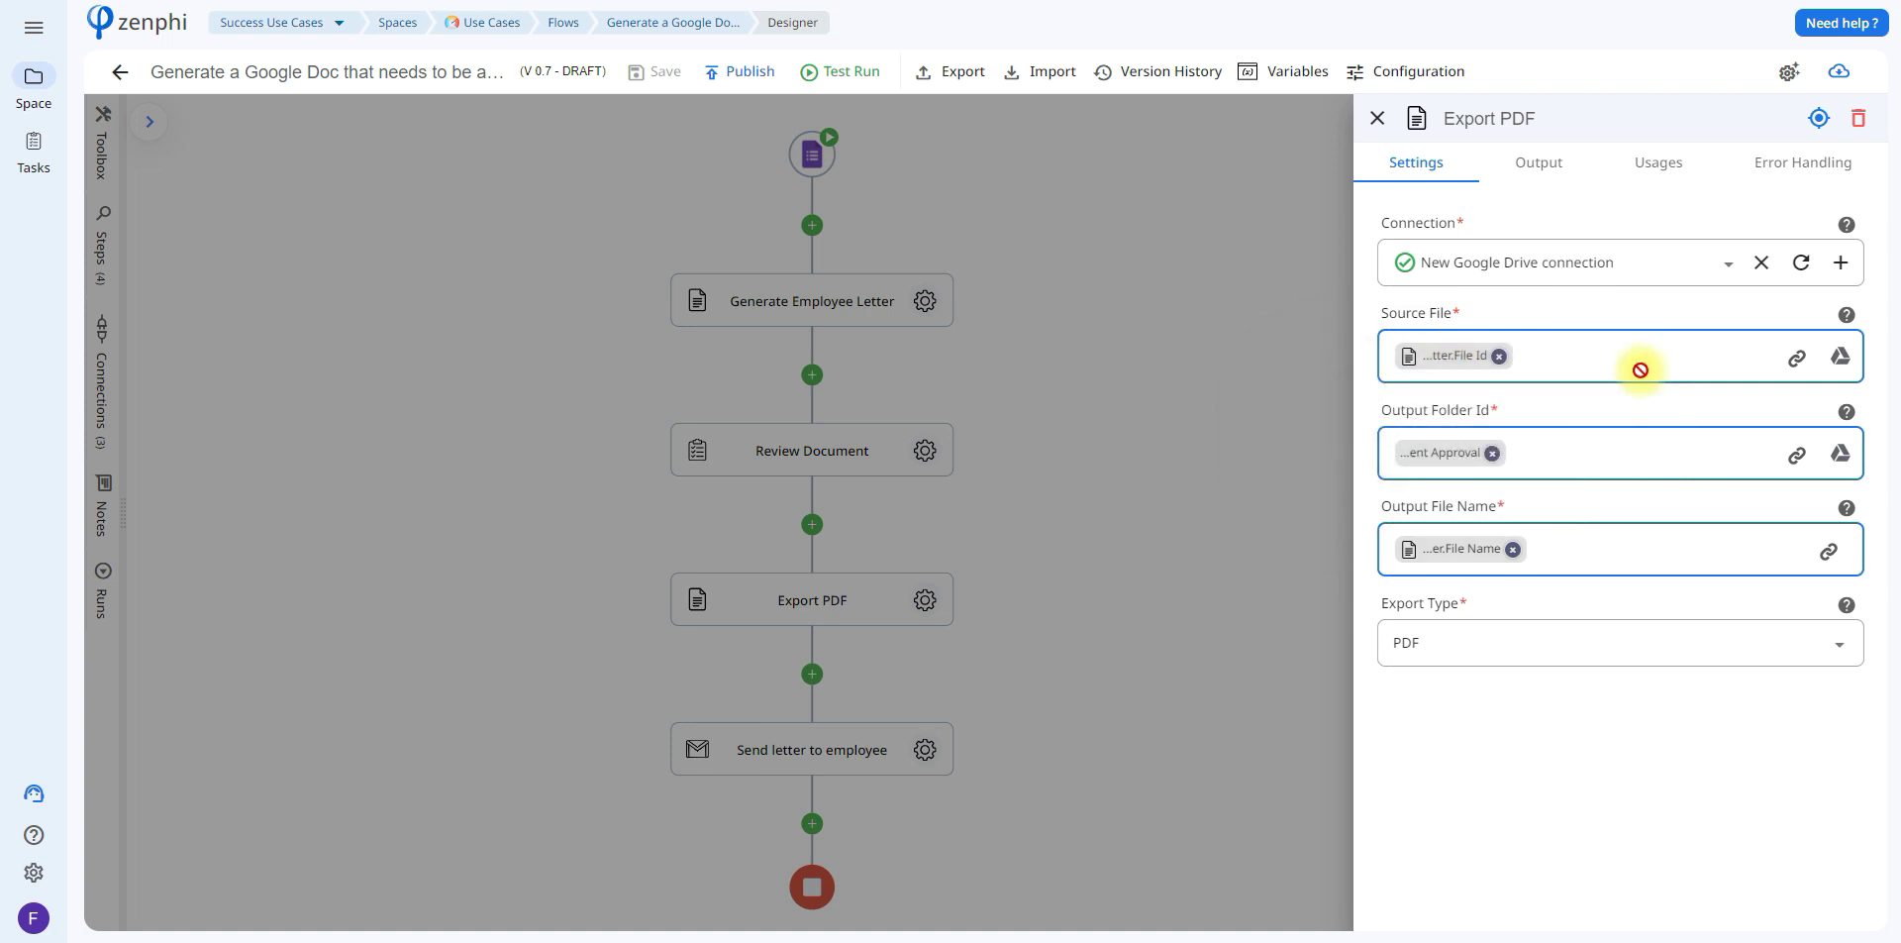
pyautogui.click(1799, 359)
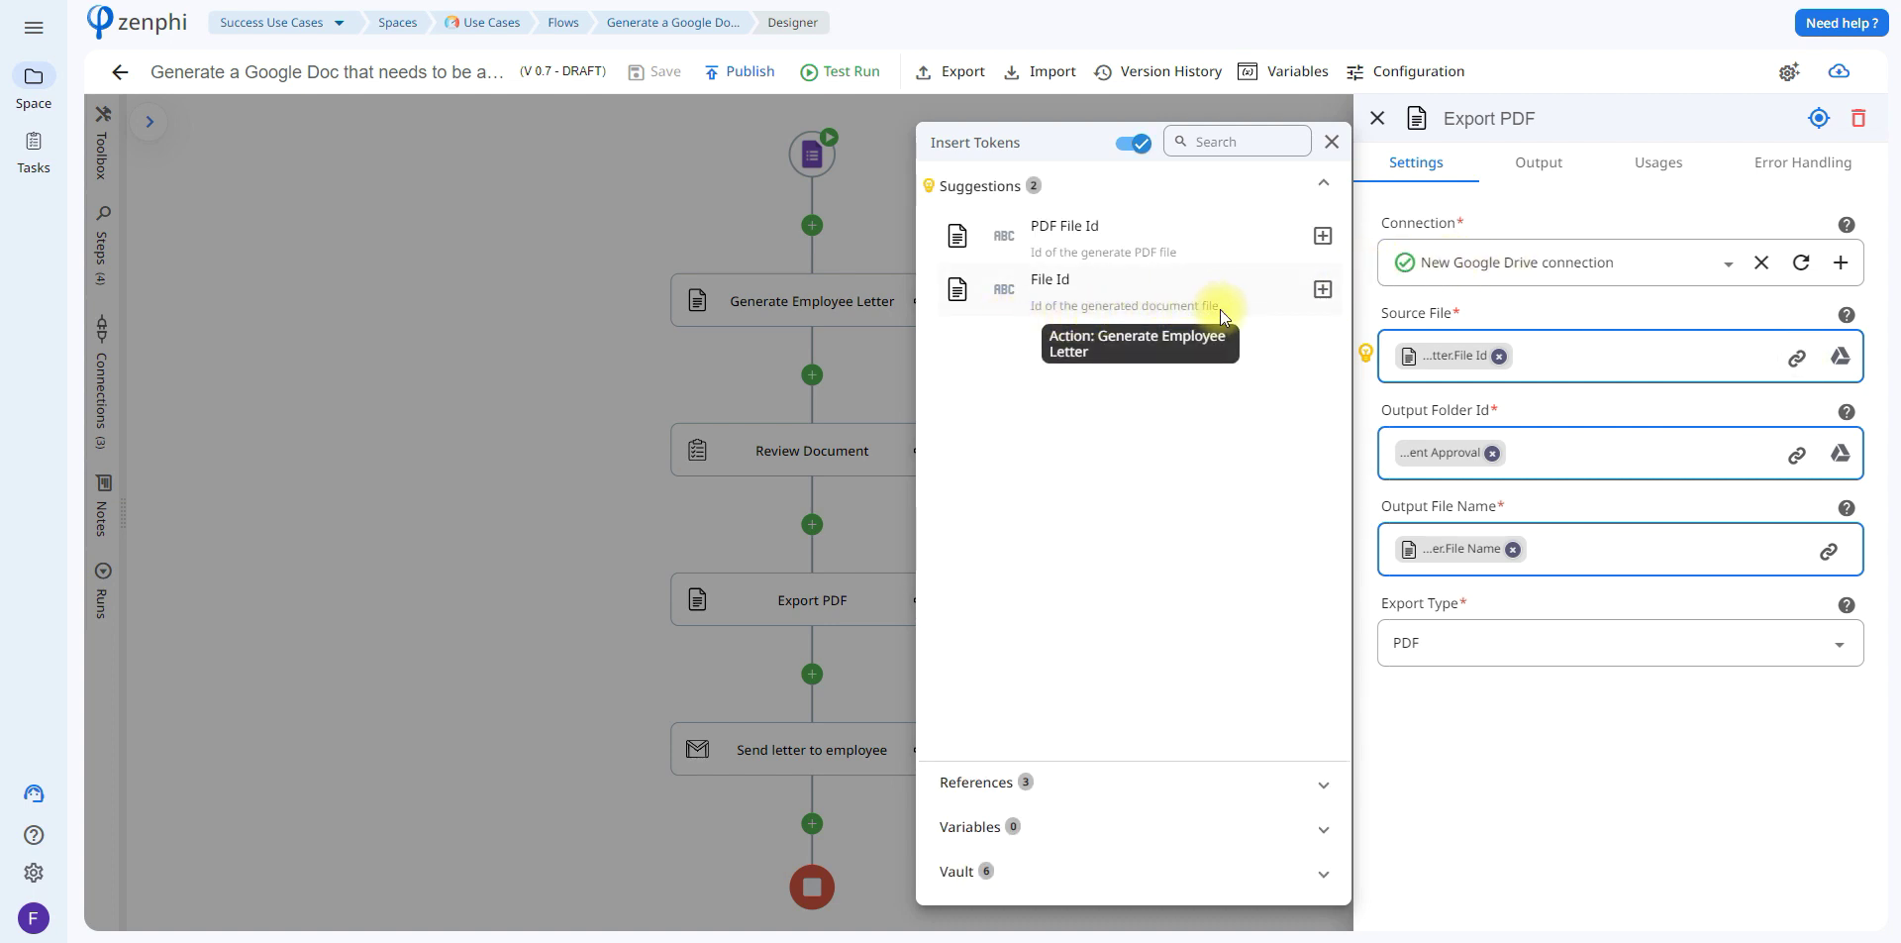
pyautogui.click(1602, 402)
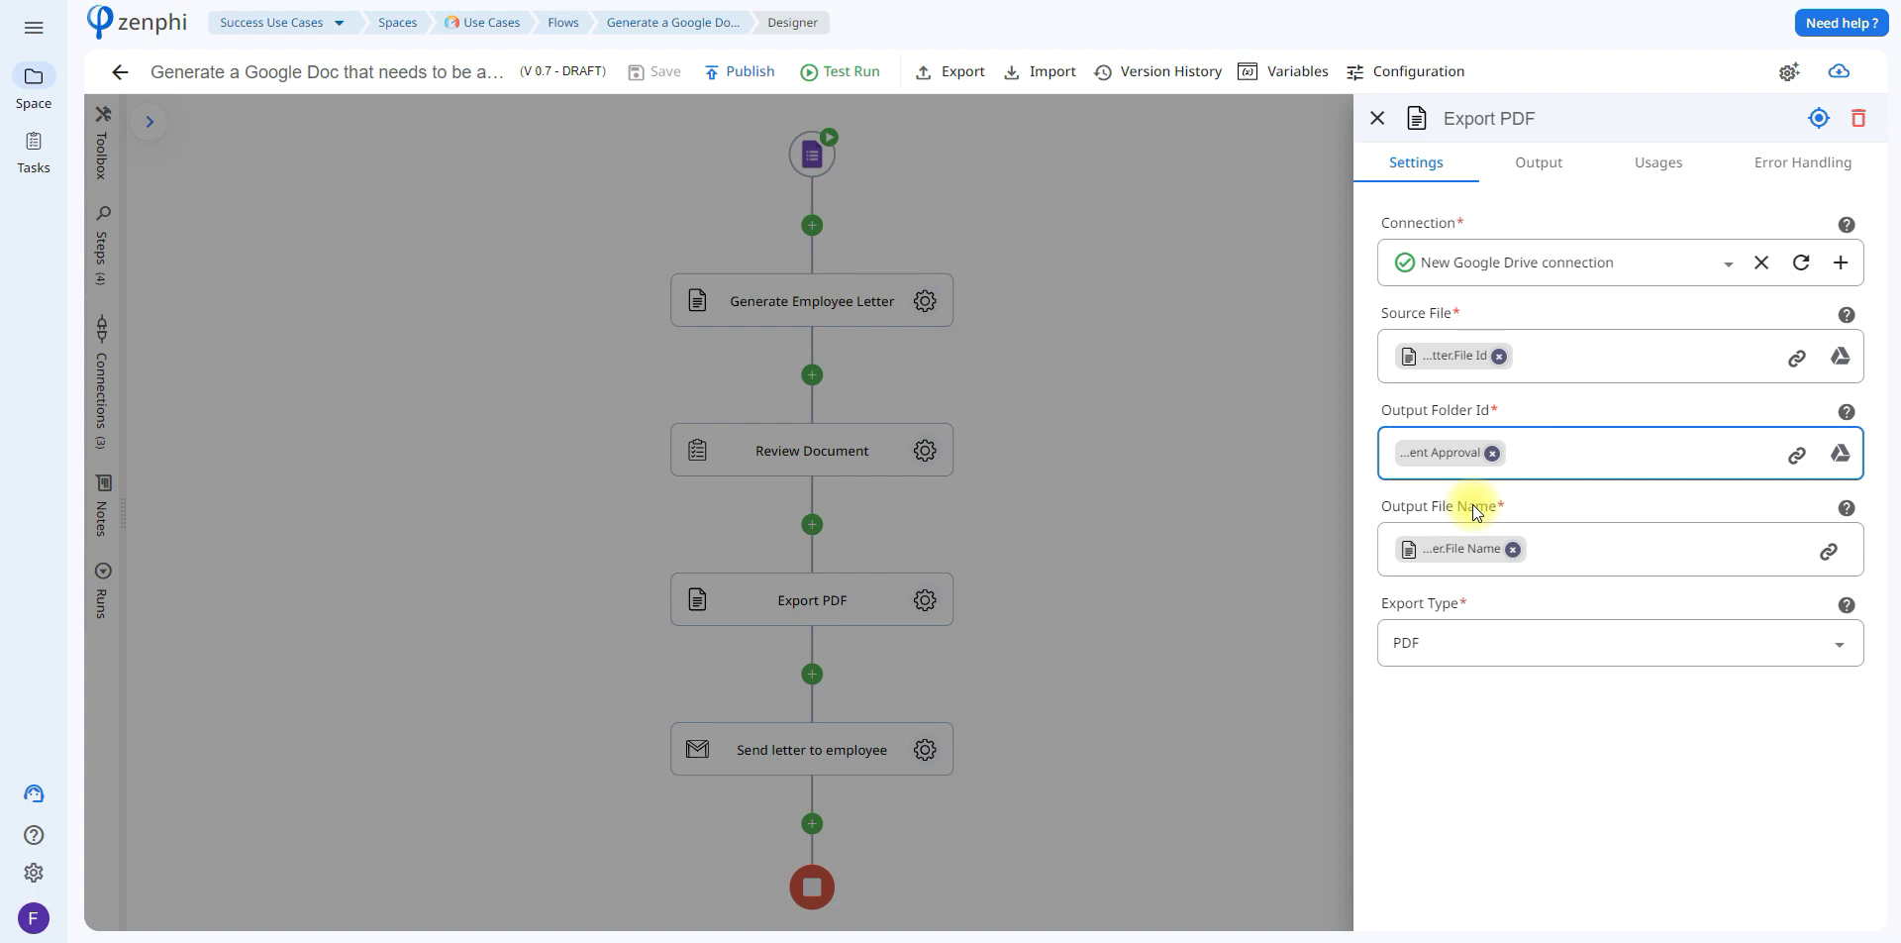
# - Check the output file name token, confirm PDF export type, and close Export PDF settings
pyautogui.click(1832, 551)
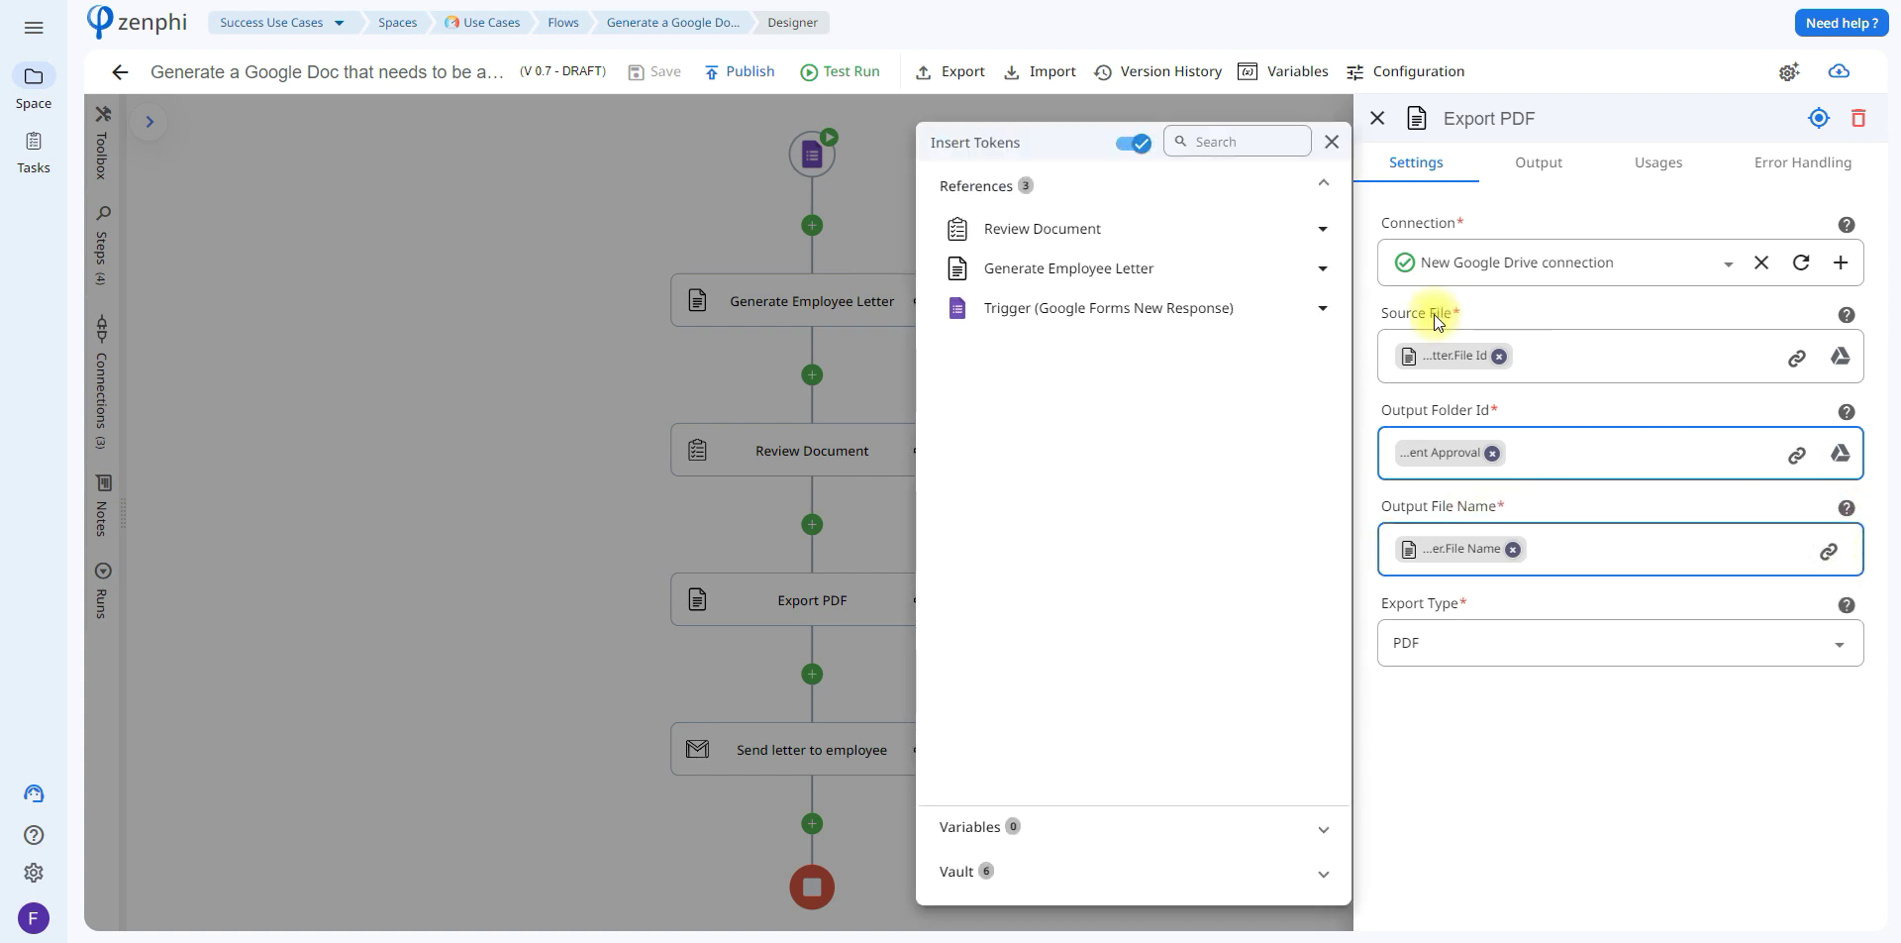
pyautogui.click(1315, 272)
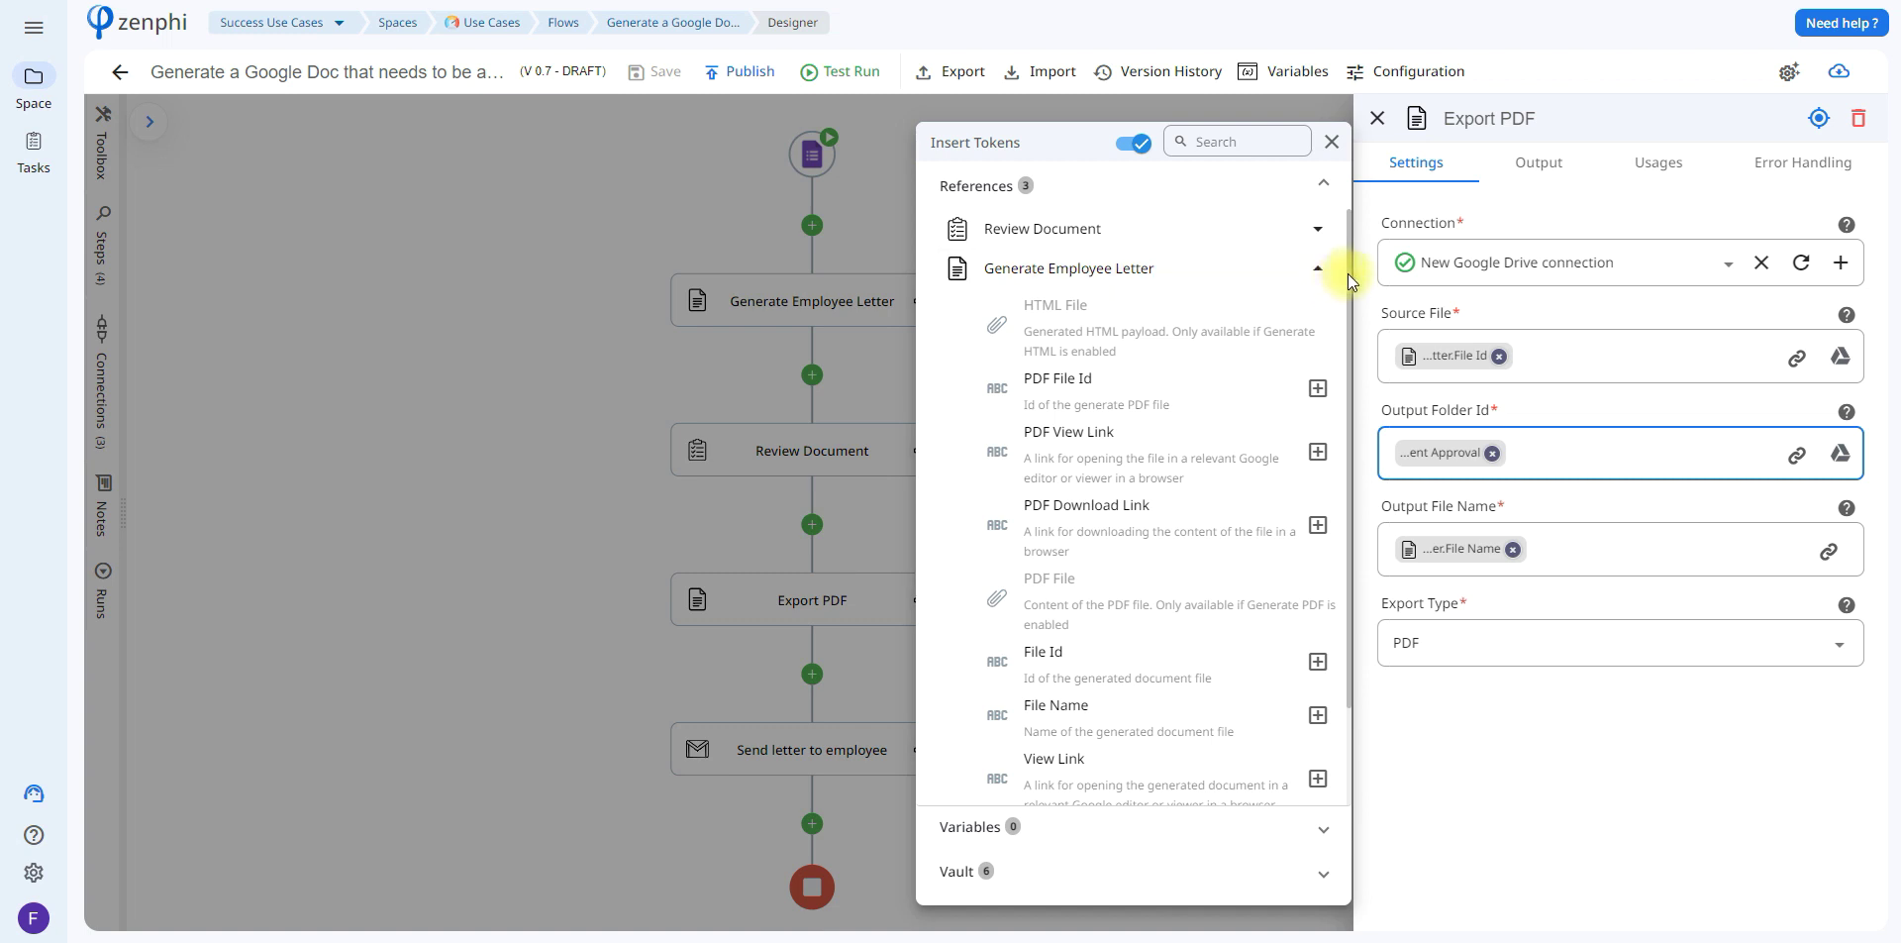
pyautogui.moveTo(1350, 276); pyautogui.dragTo(1367, 428)
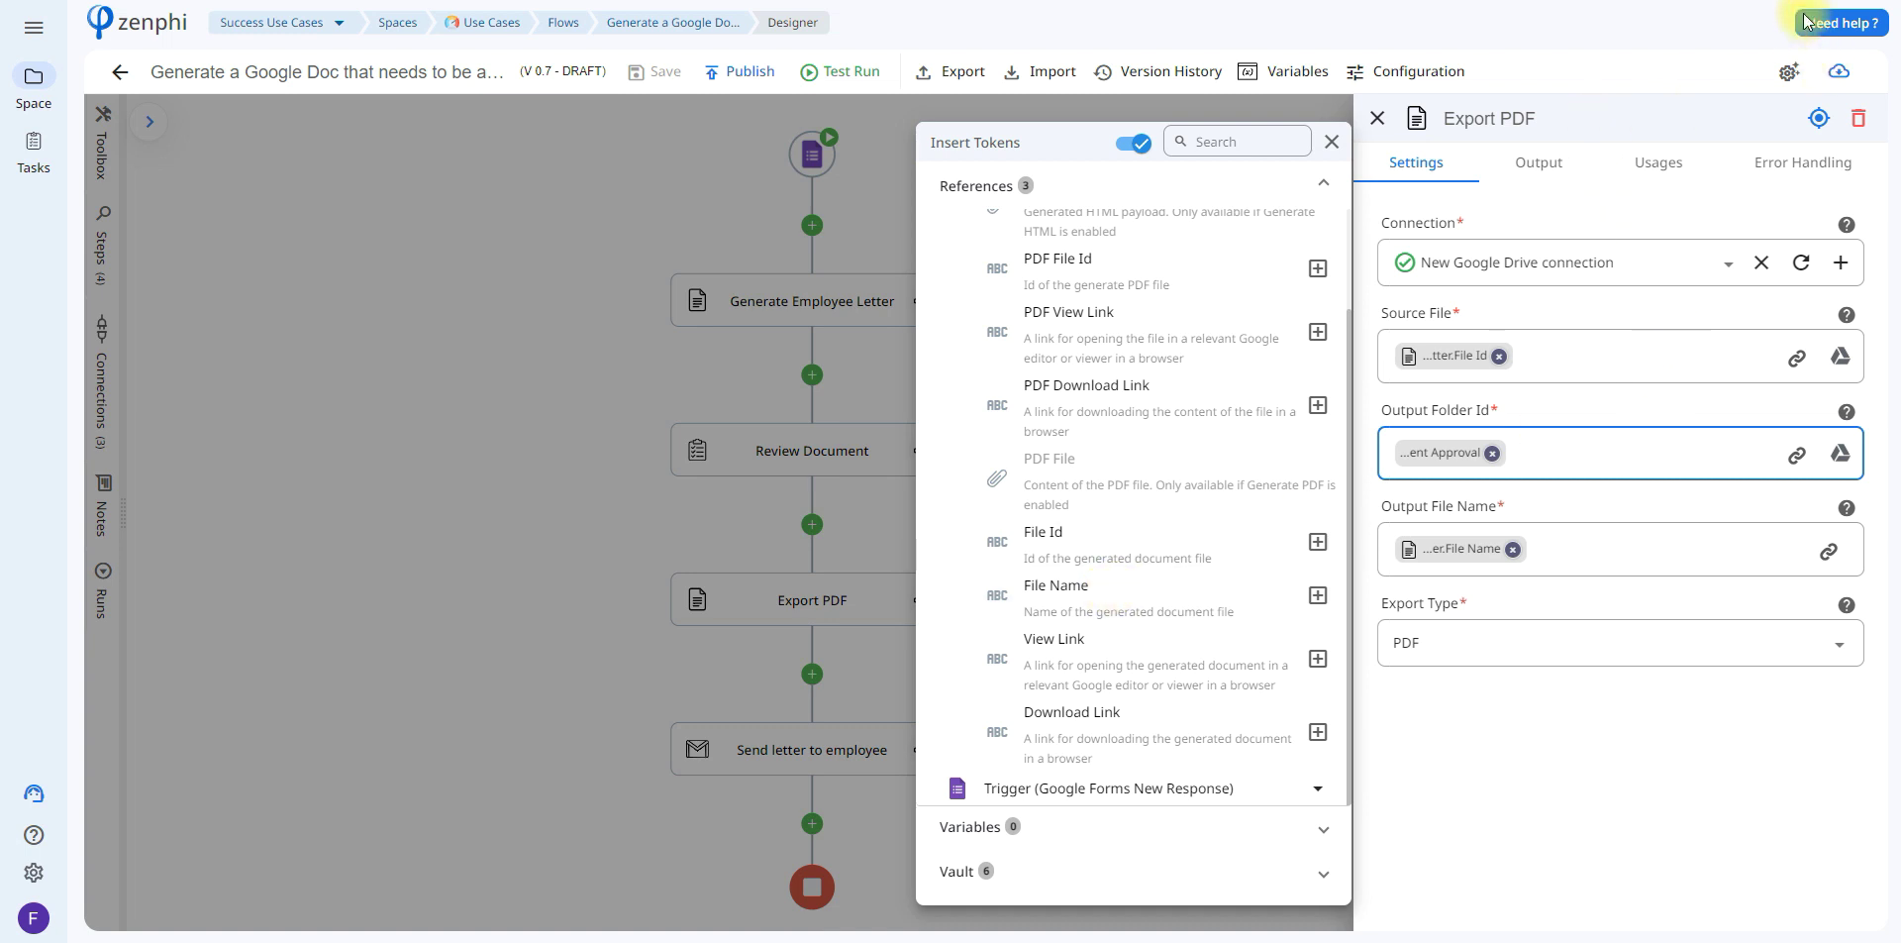
pyautogui.click(1565, 655)
pyautogui.click(1565, 656)
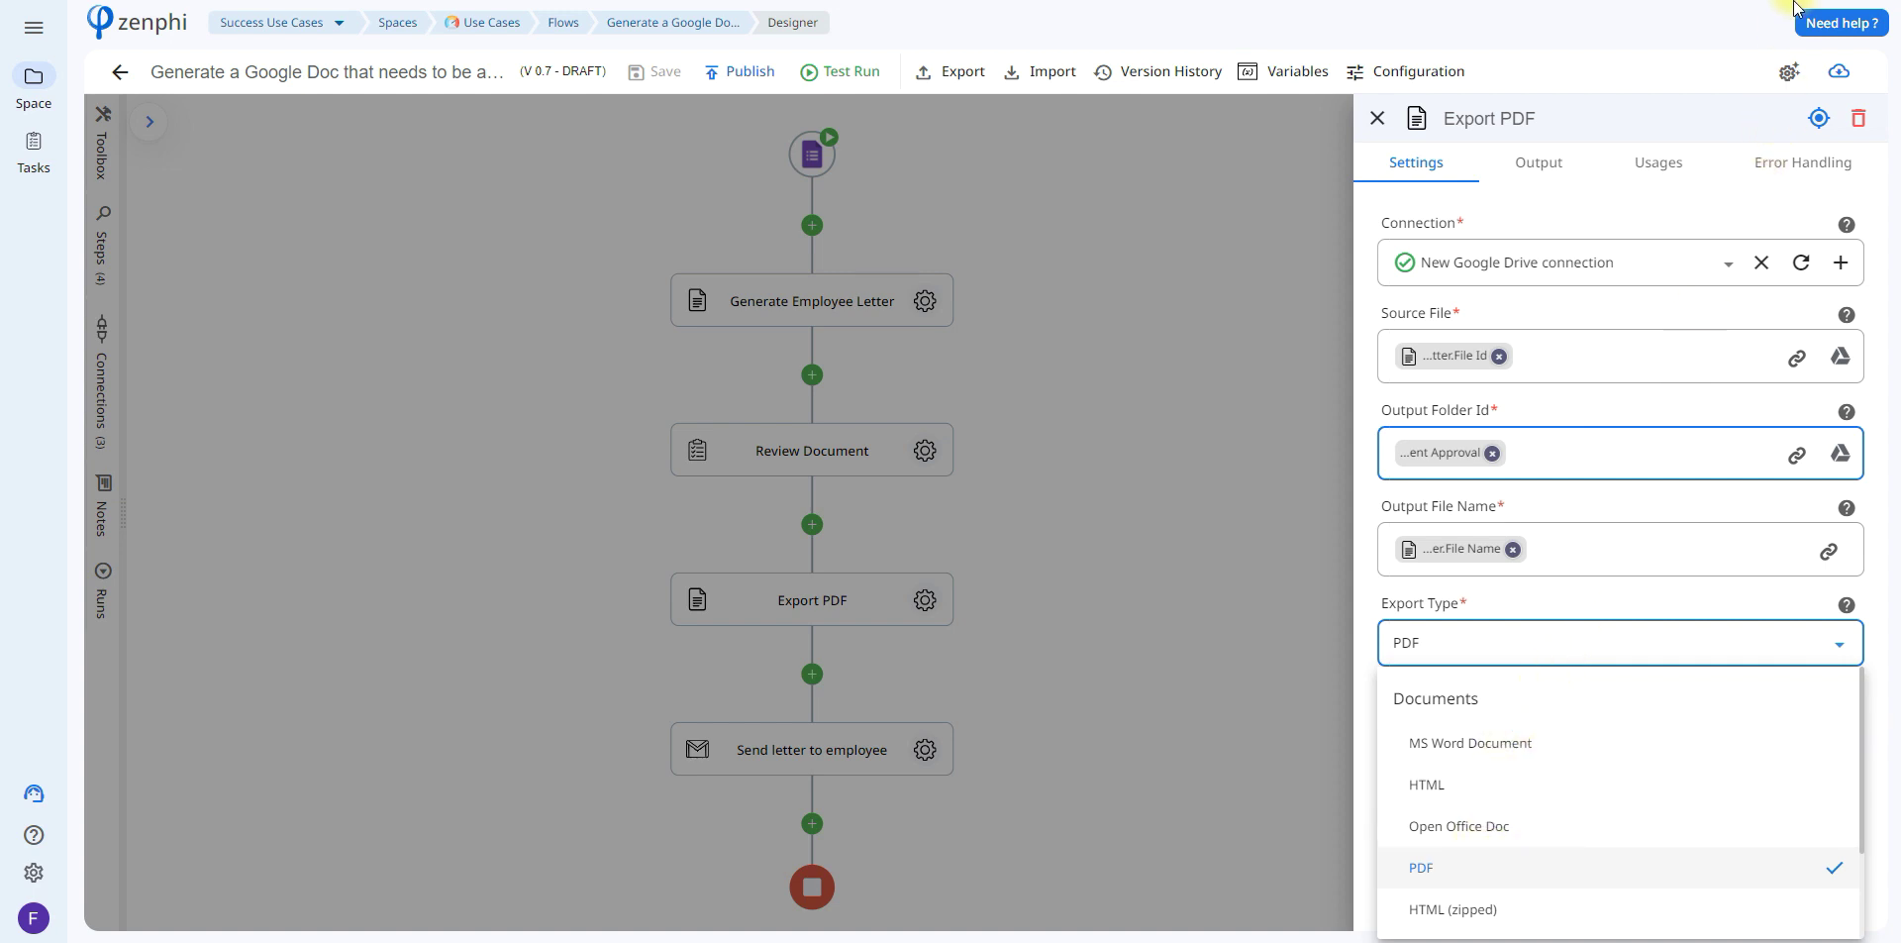
pyautogui.click(1054, 471)
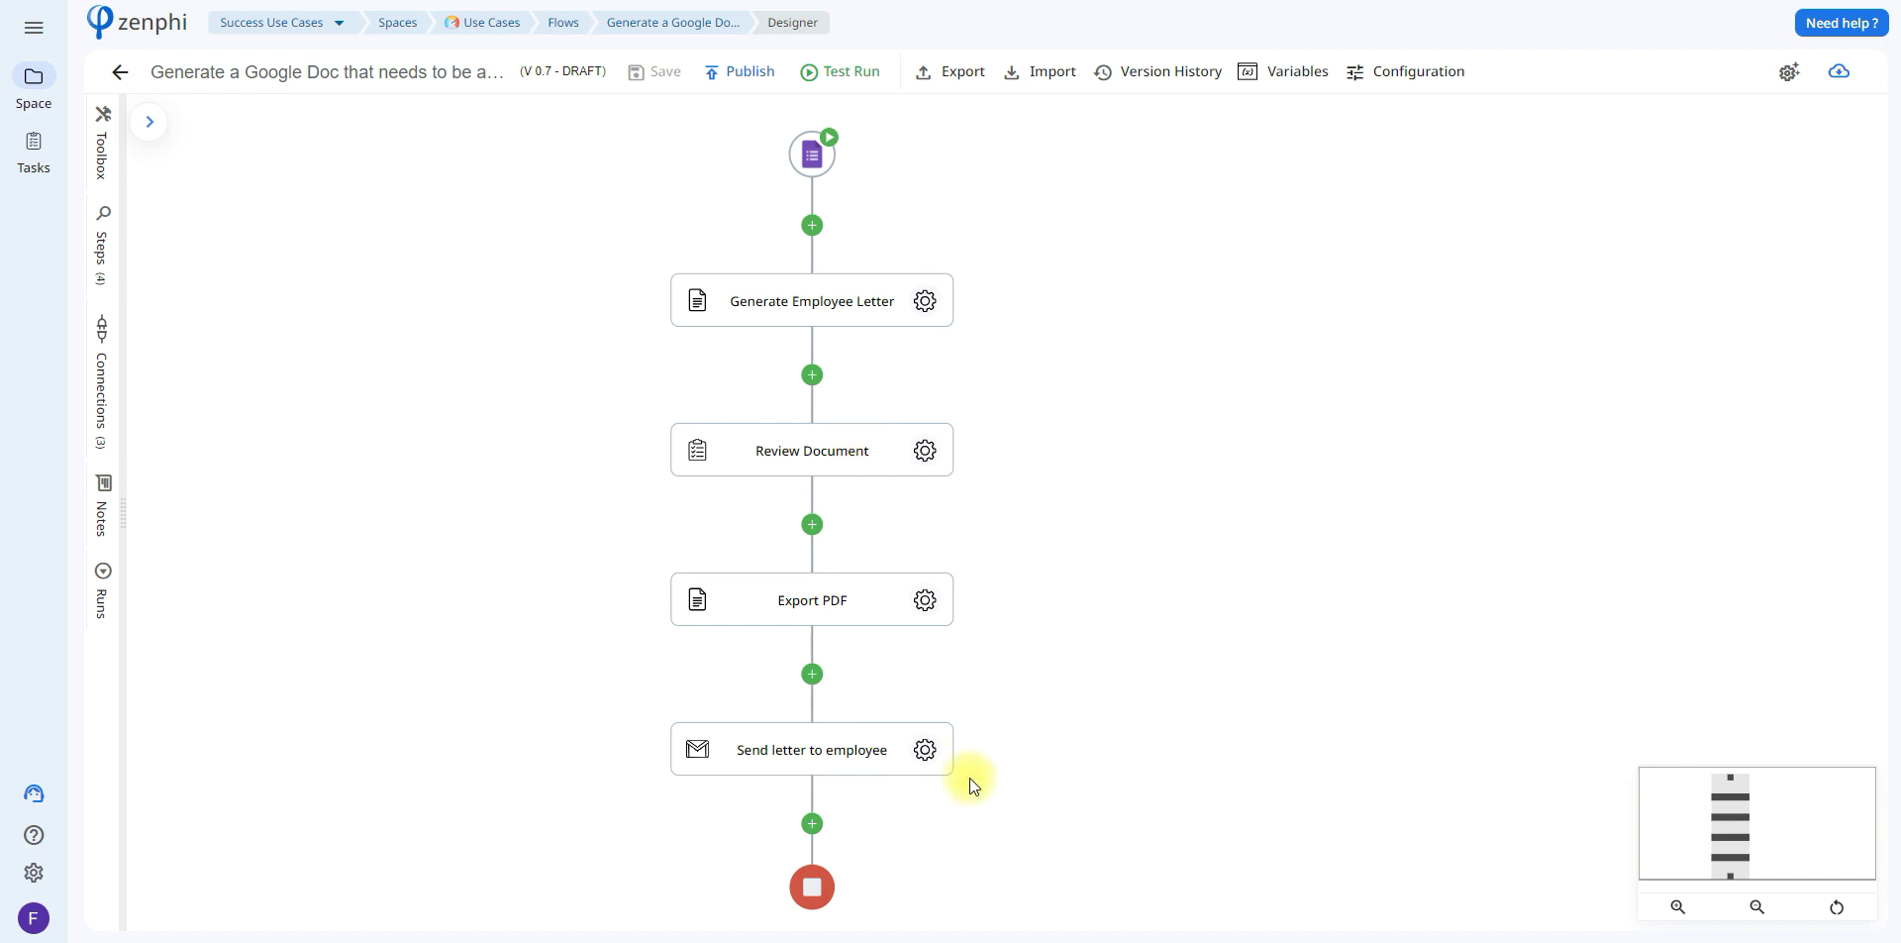
pyautogui.click(934, 759)
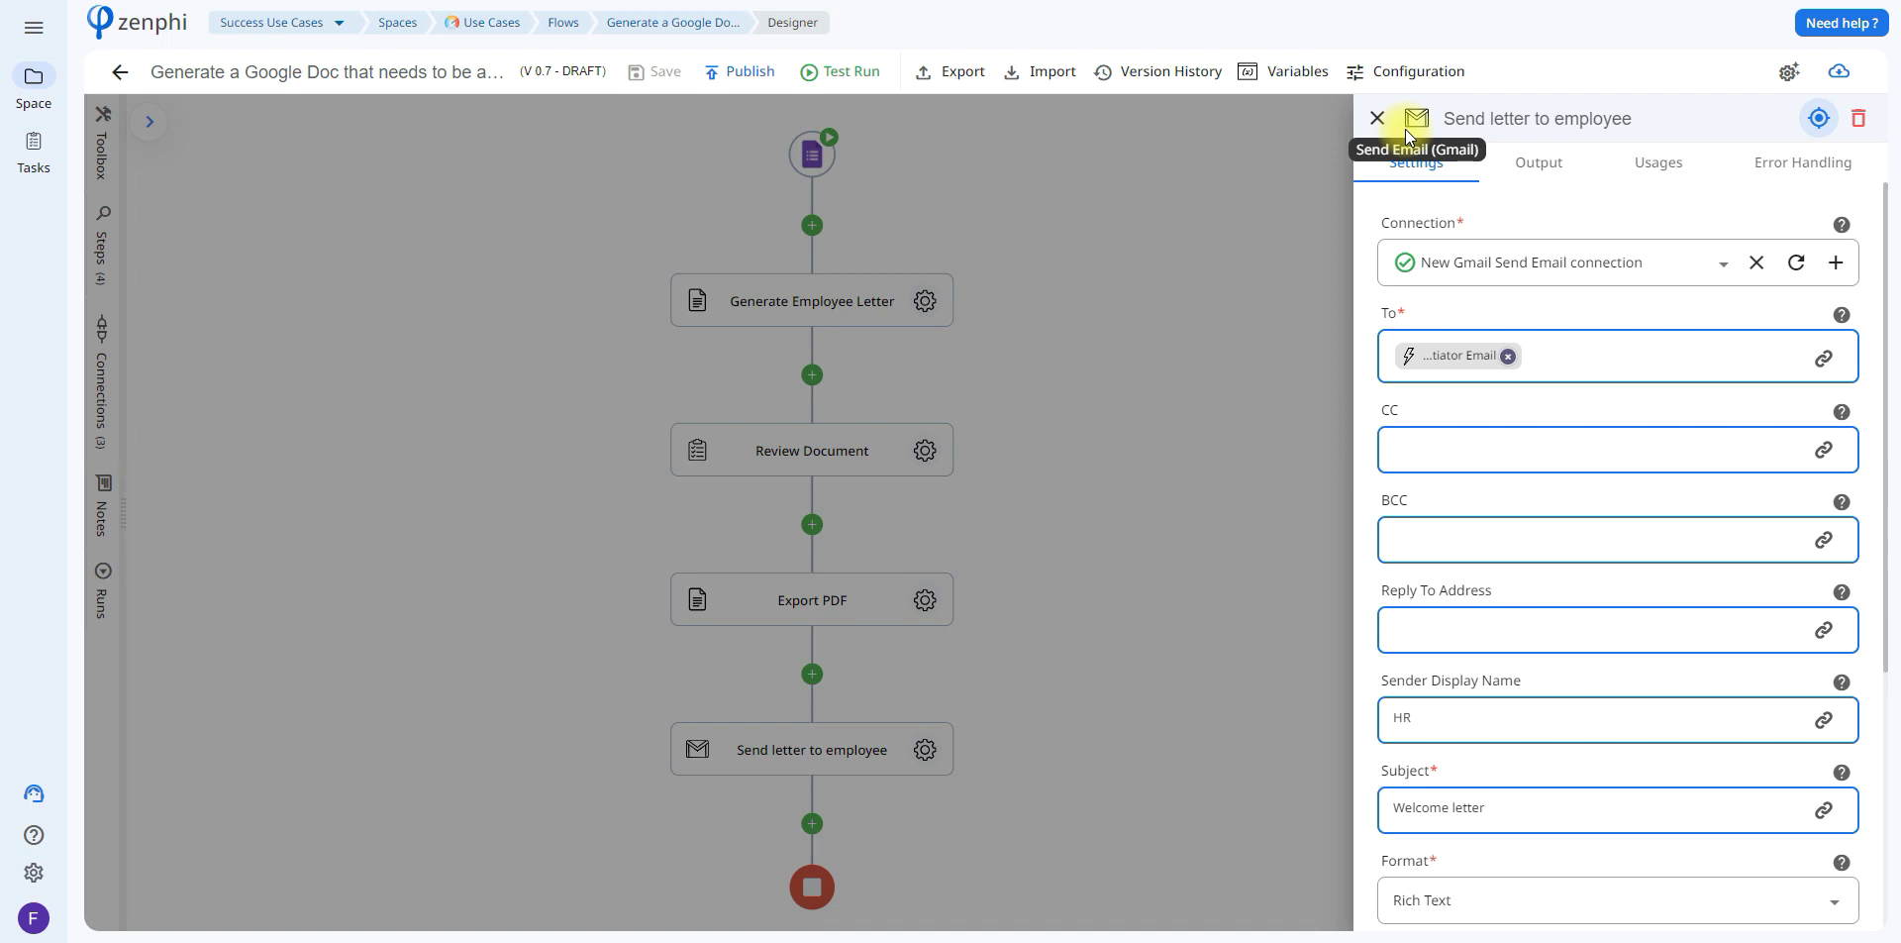
# - Confirm the email's To field uses the form trigger's address token
pyautogui.moveTo(1547, 254)
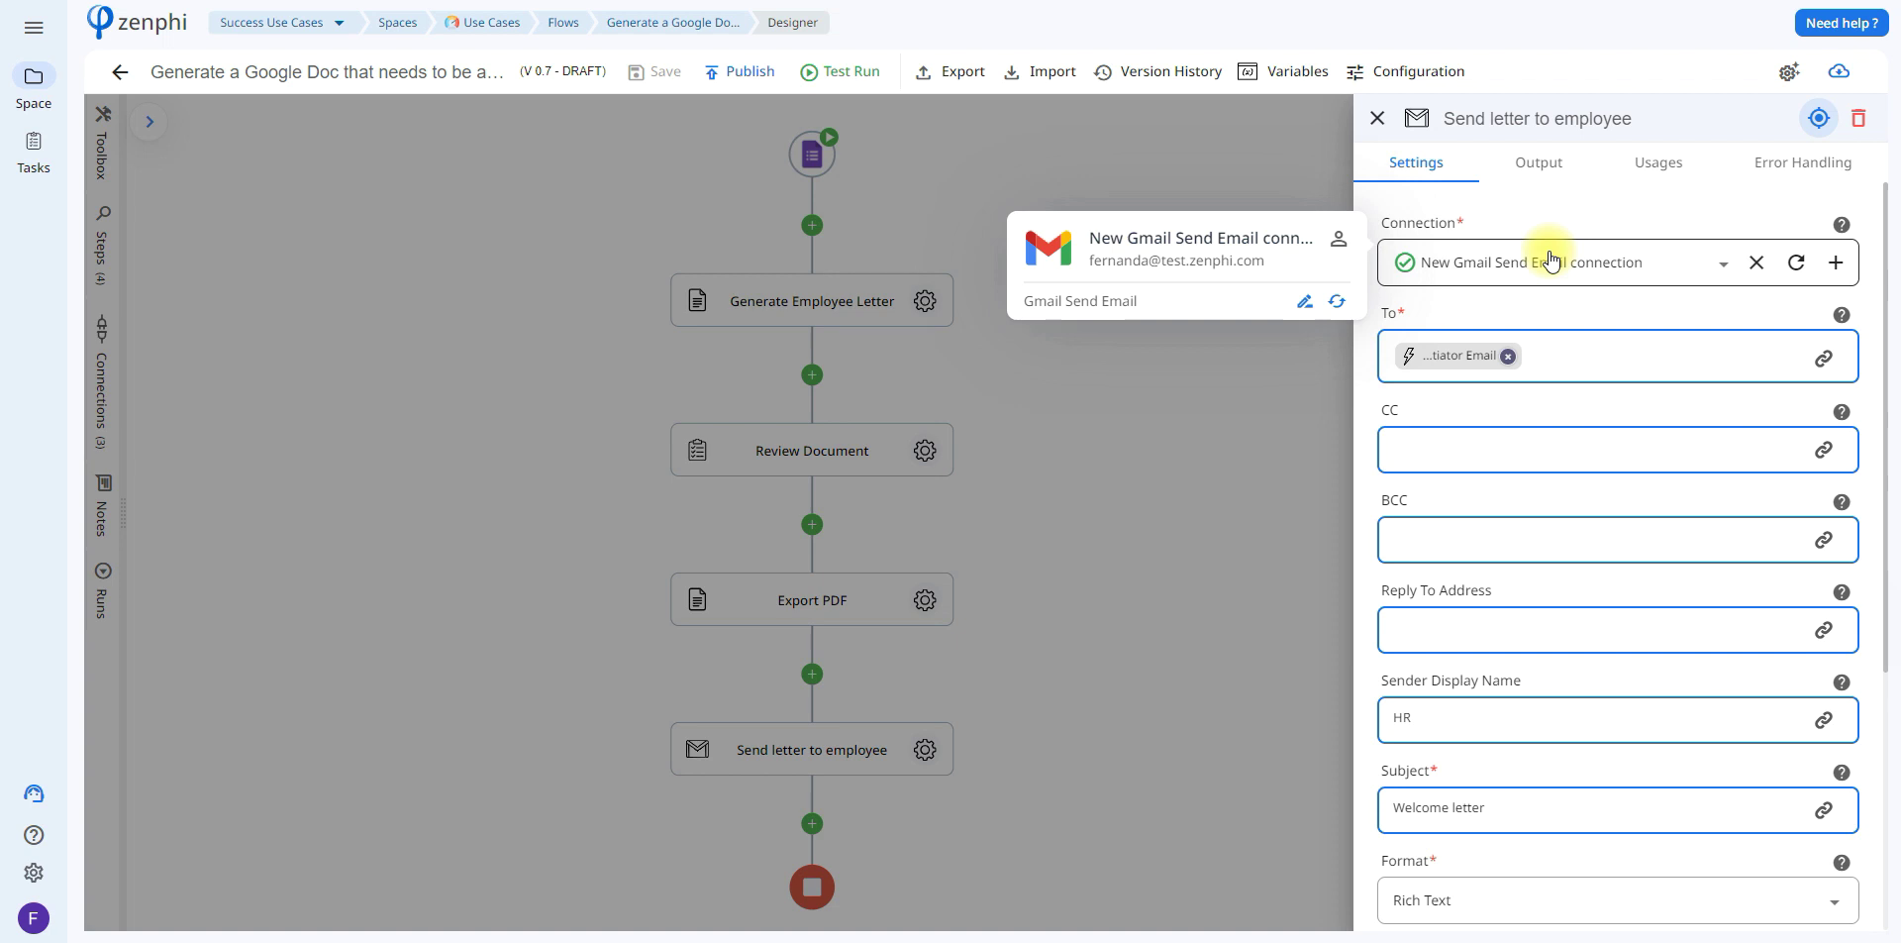
pyautogui.moveTo(1449, 358)
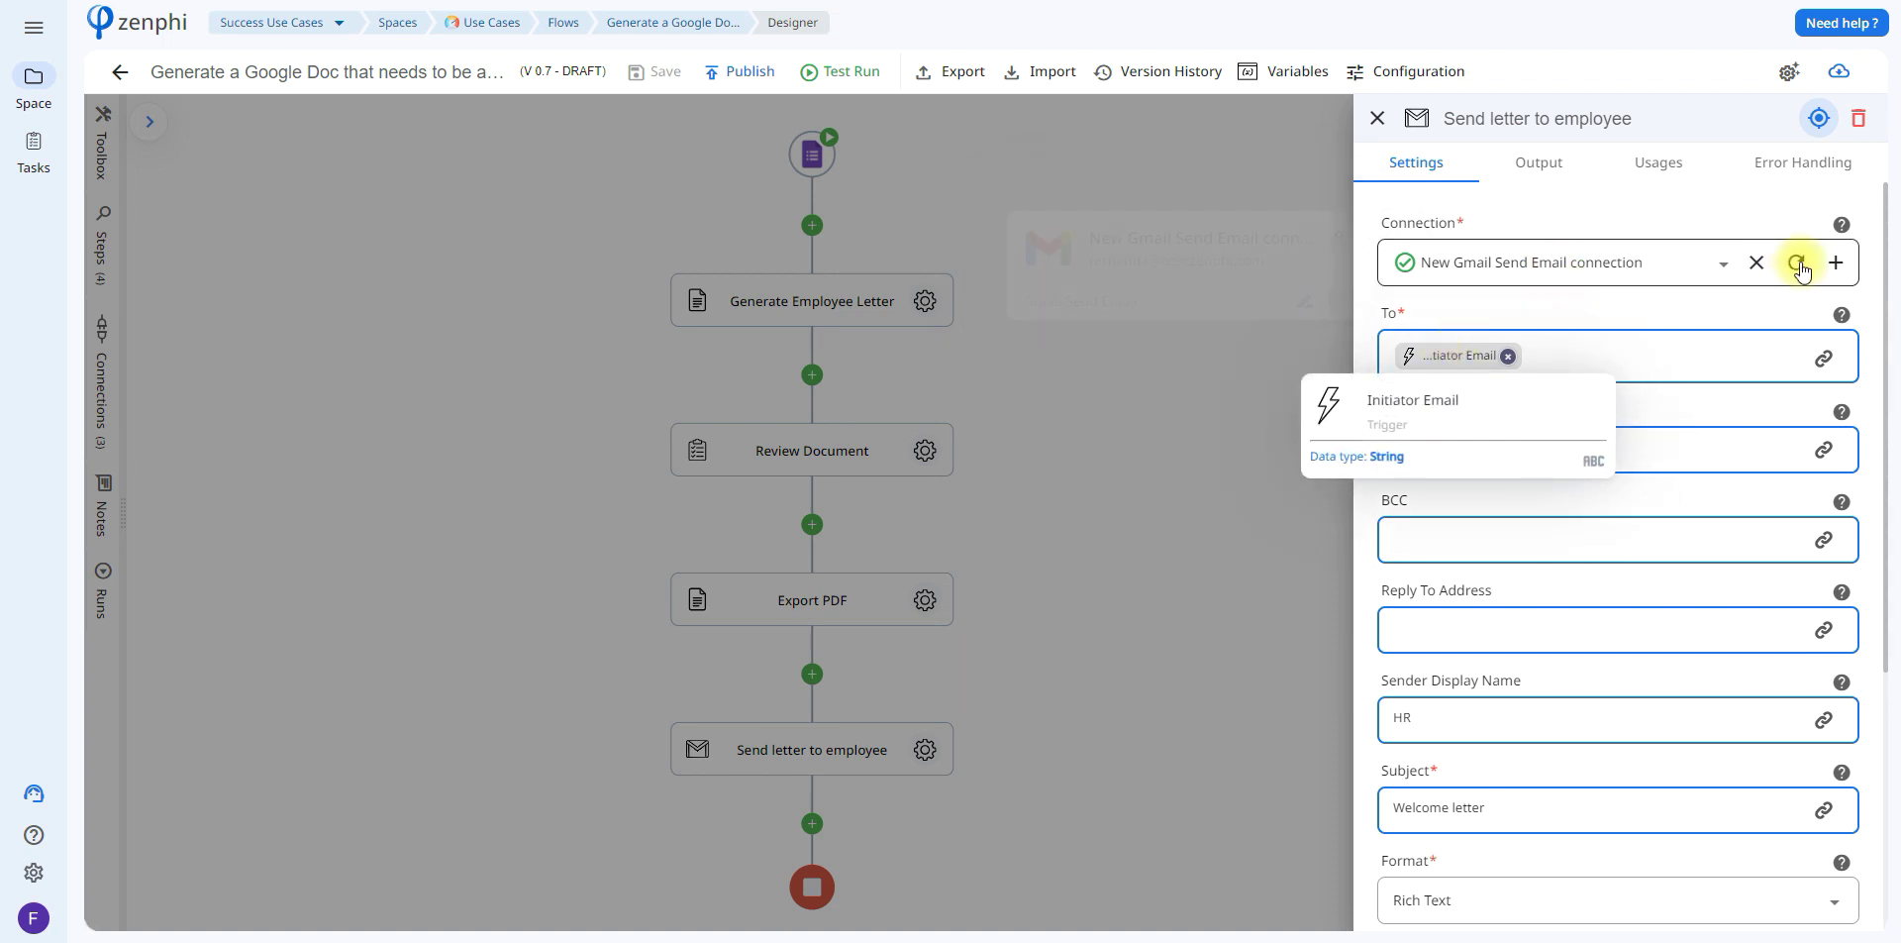
pyautogui.click(1825, 361)
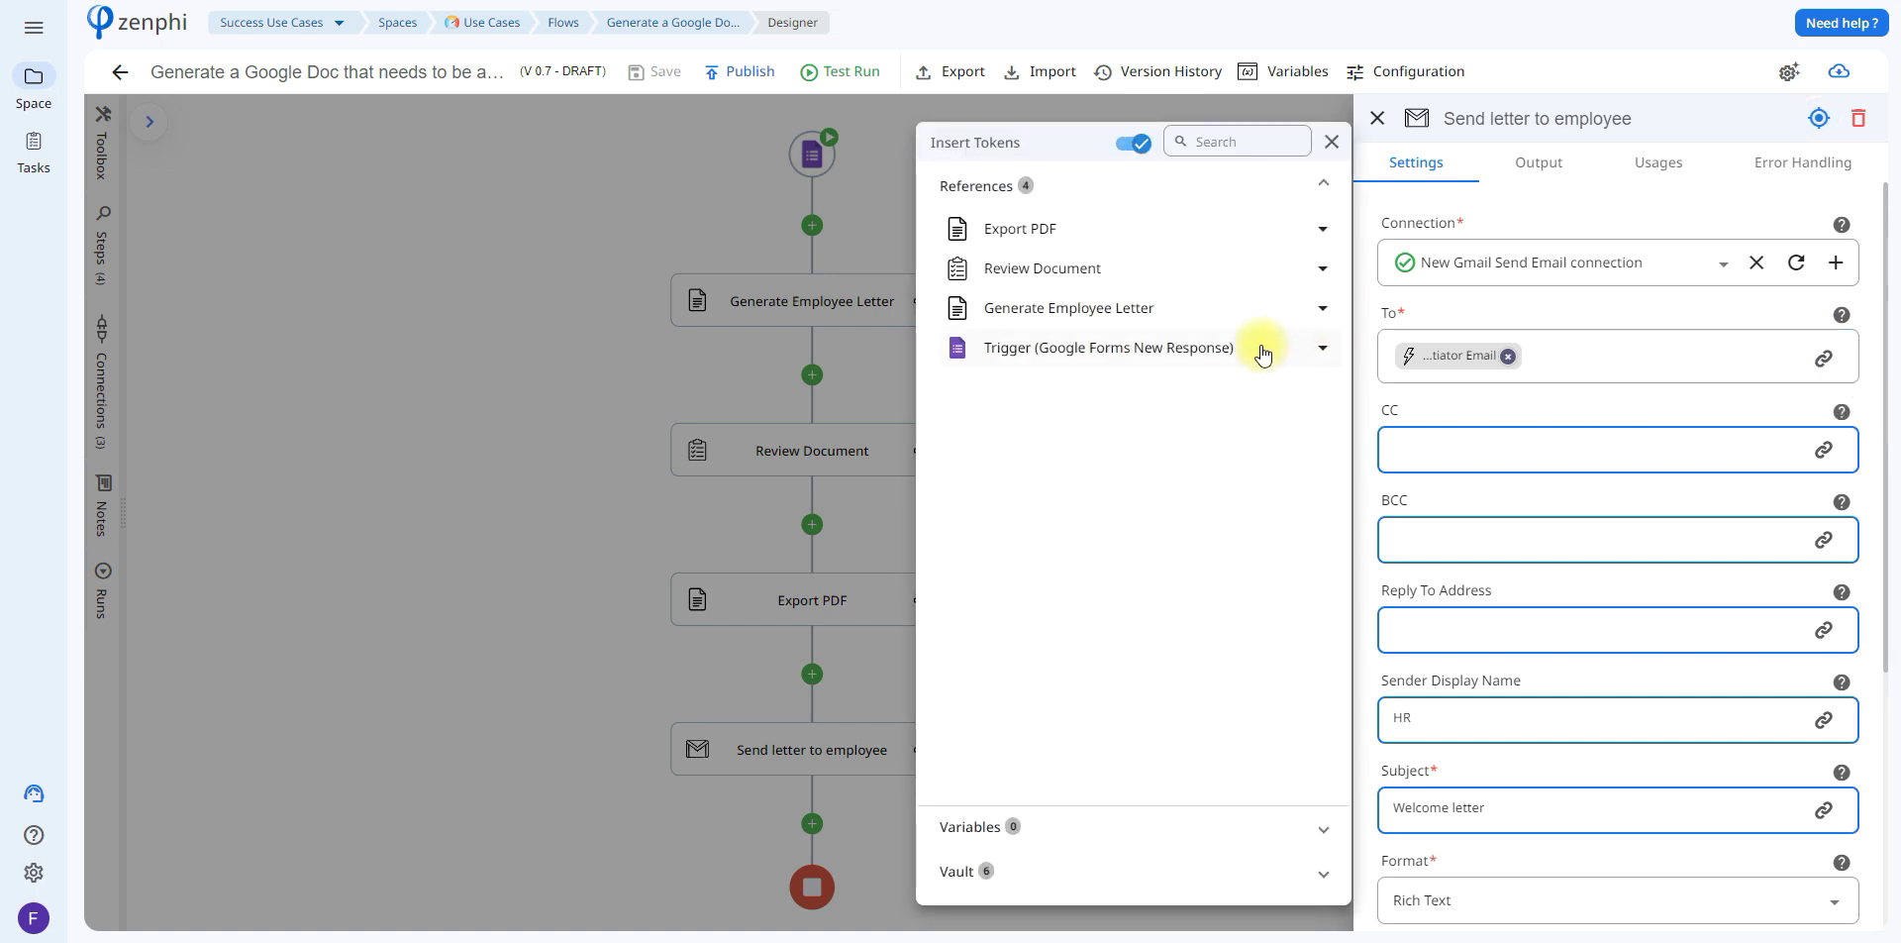
pyautogui.click(1257, 348)
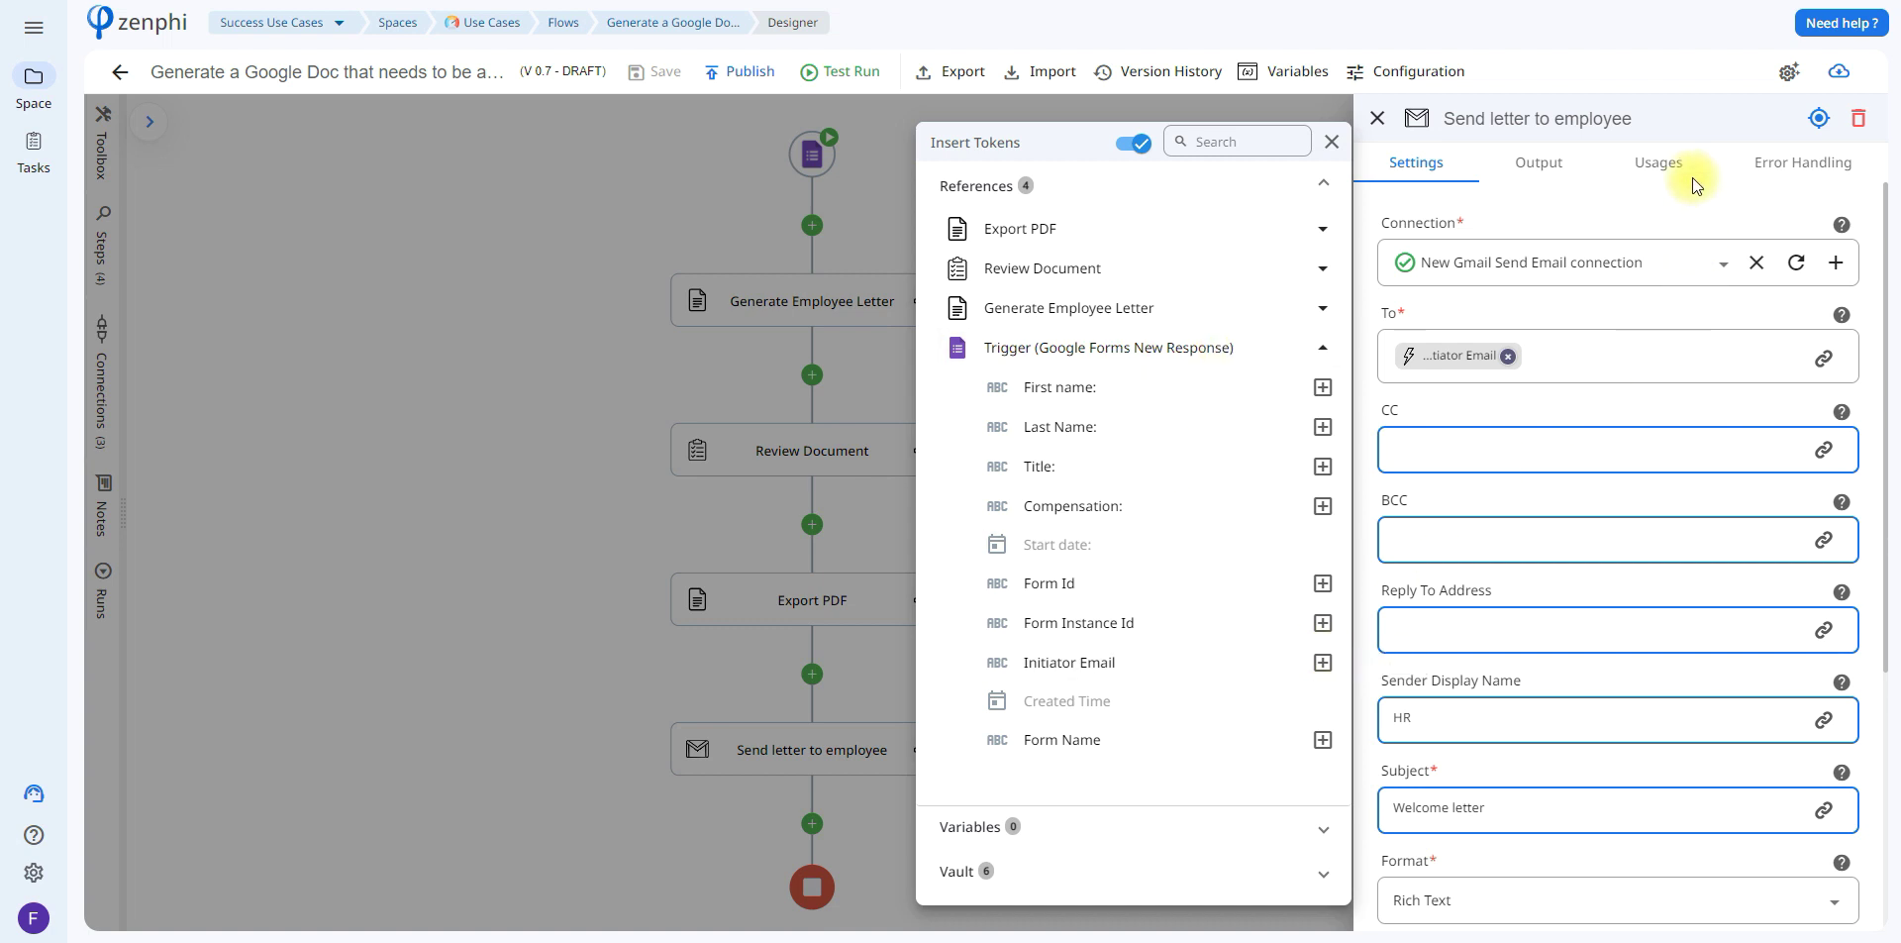
pyautogui.click(1888, 230)
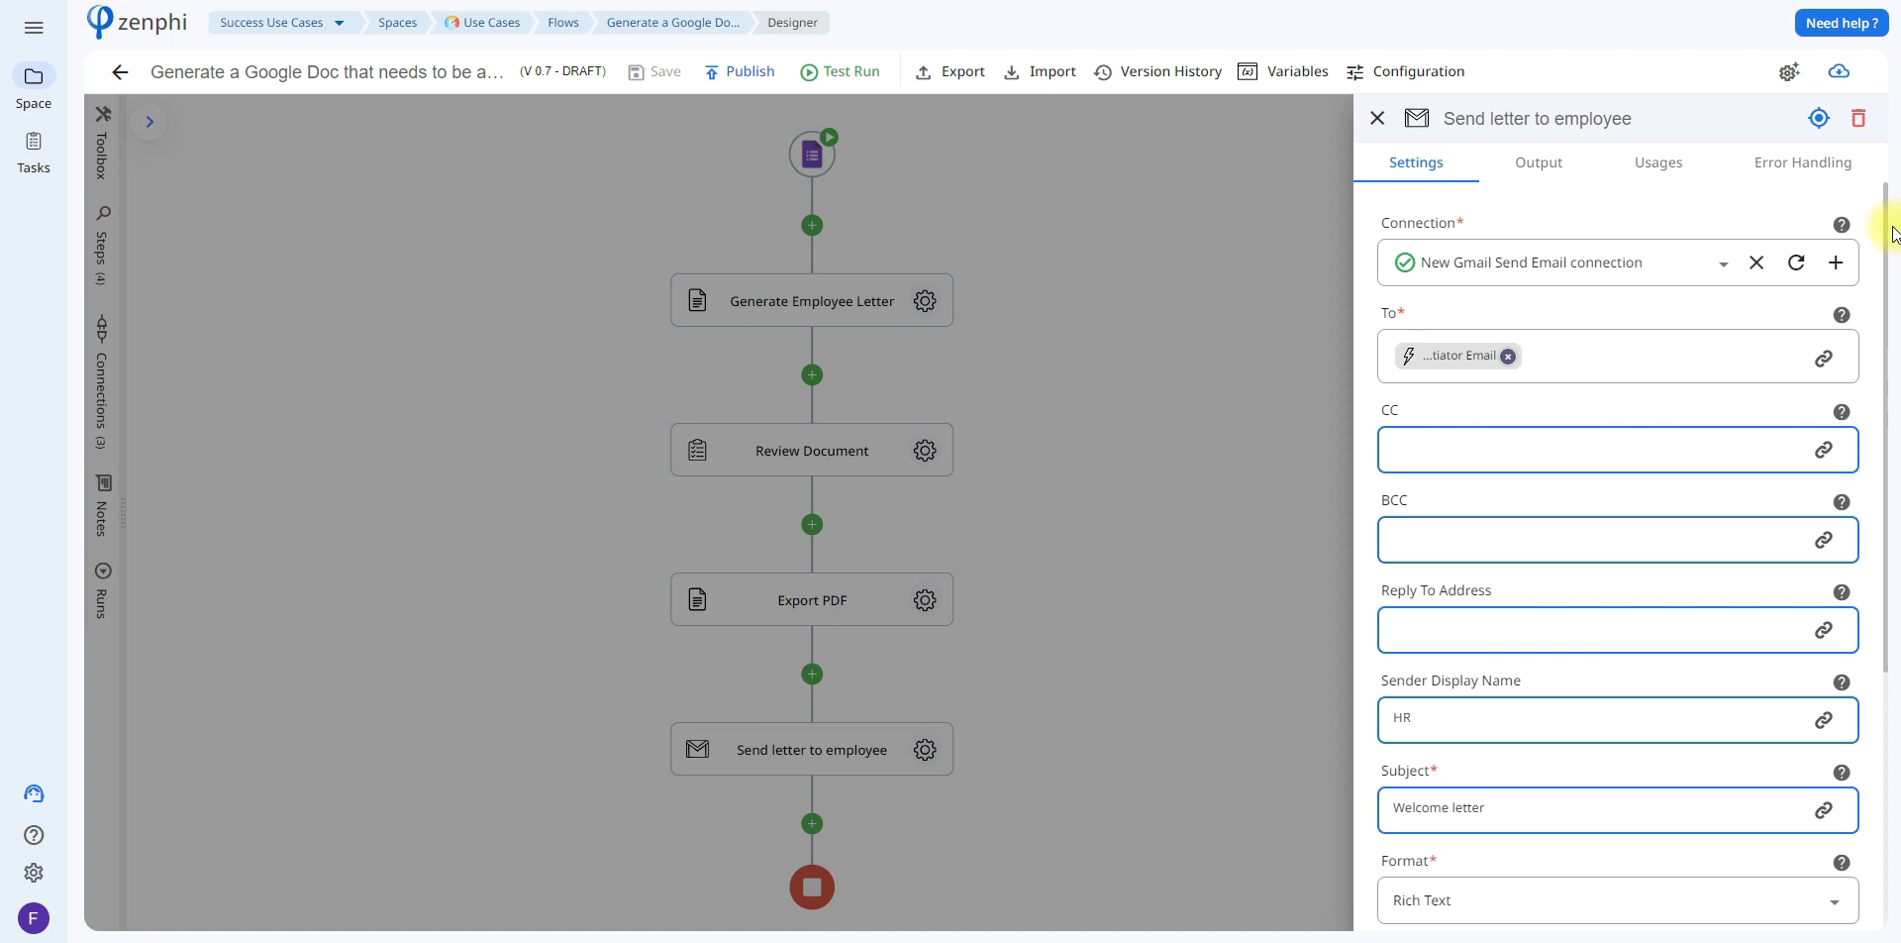
pyautogui.moveTo(1887, 235); pyautogui.dragTo(1891, 497)
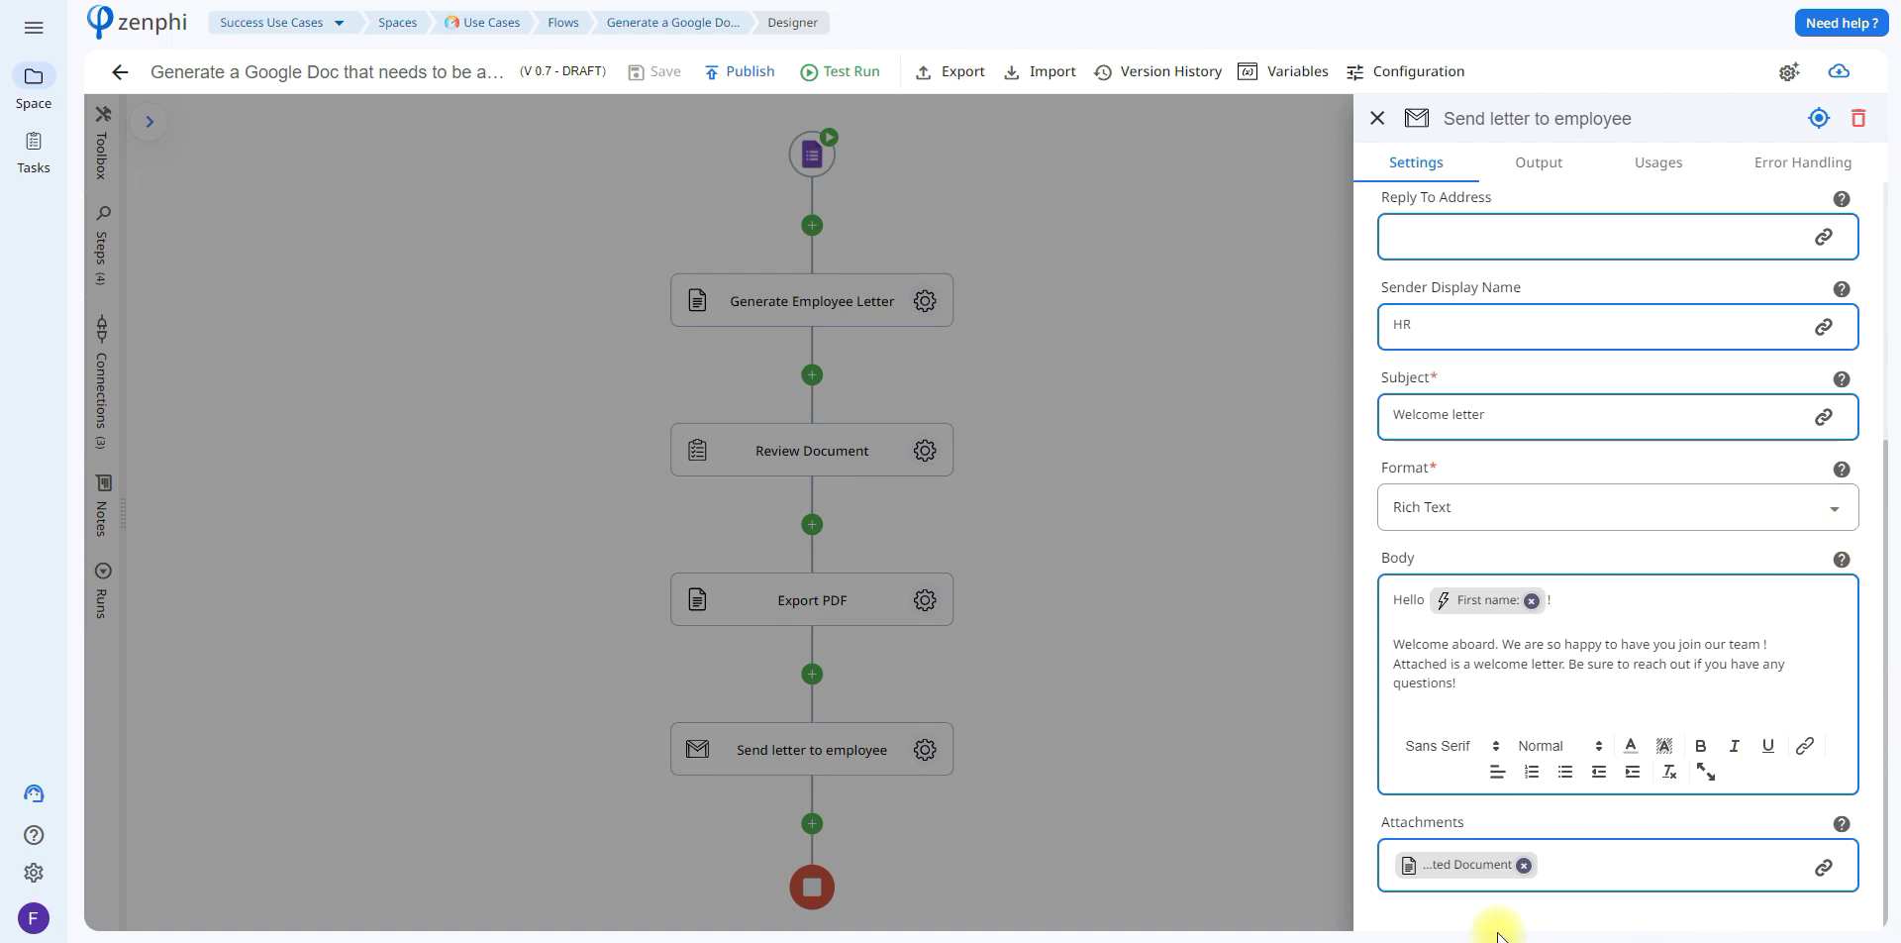
# - Confirm the attachment is Export PDF's Exported Document and close the email settings
pyautogui.moveTo(1476, 875)
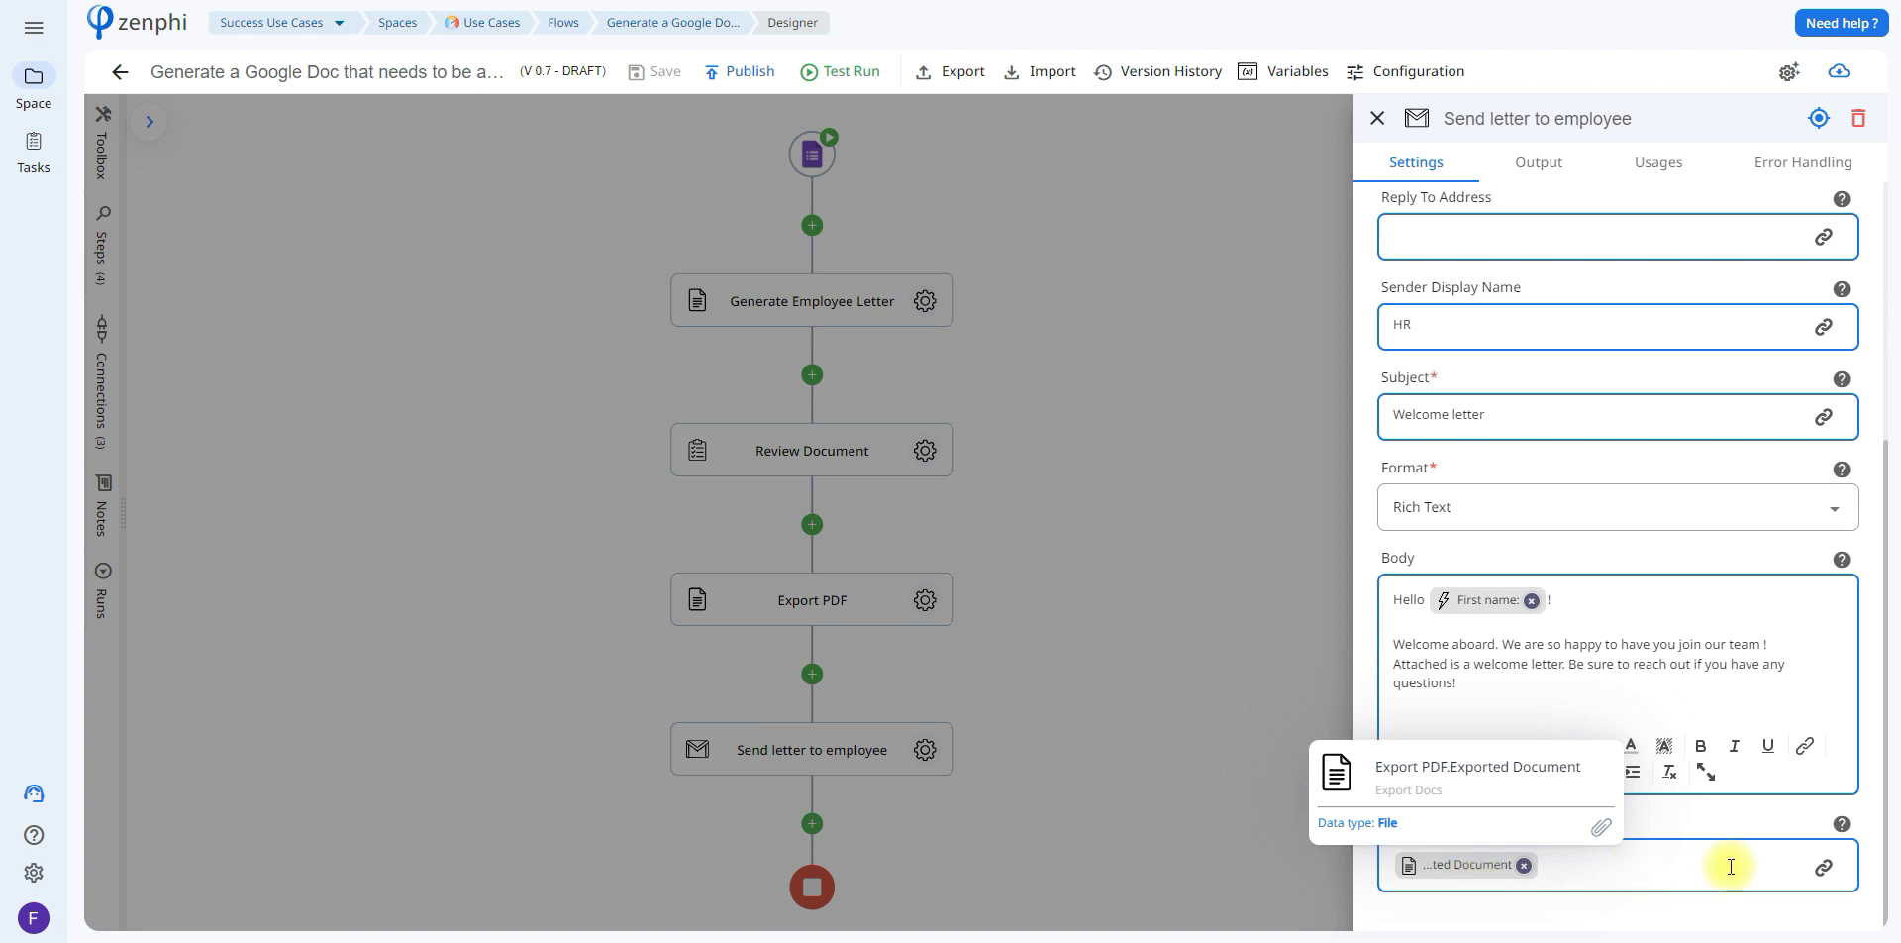
pyautogui.click(1823, 868)
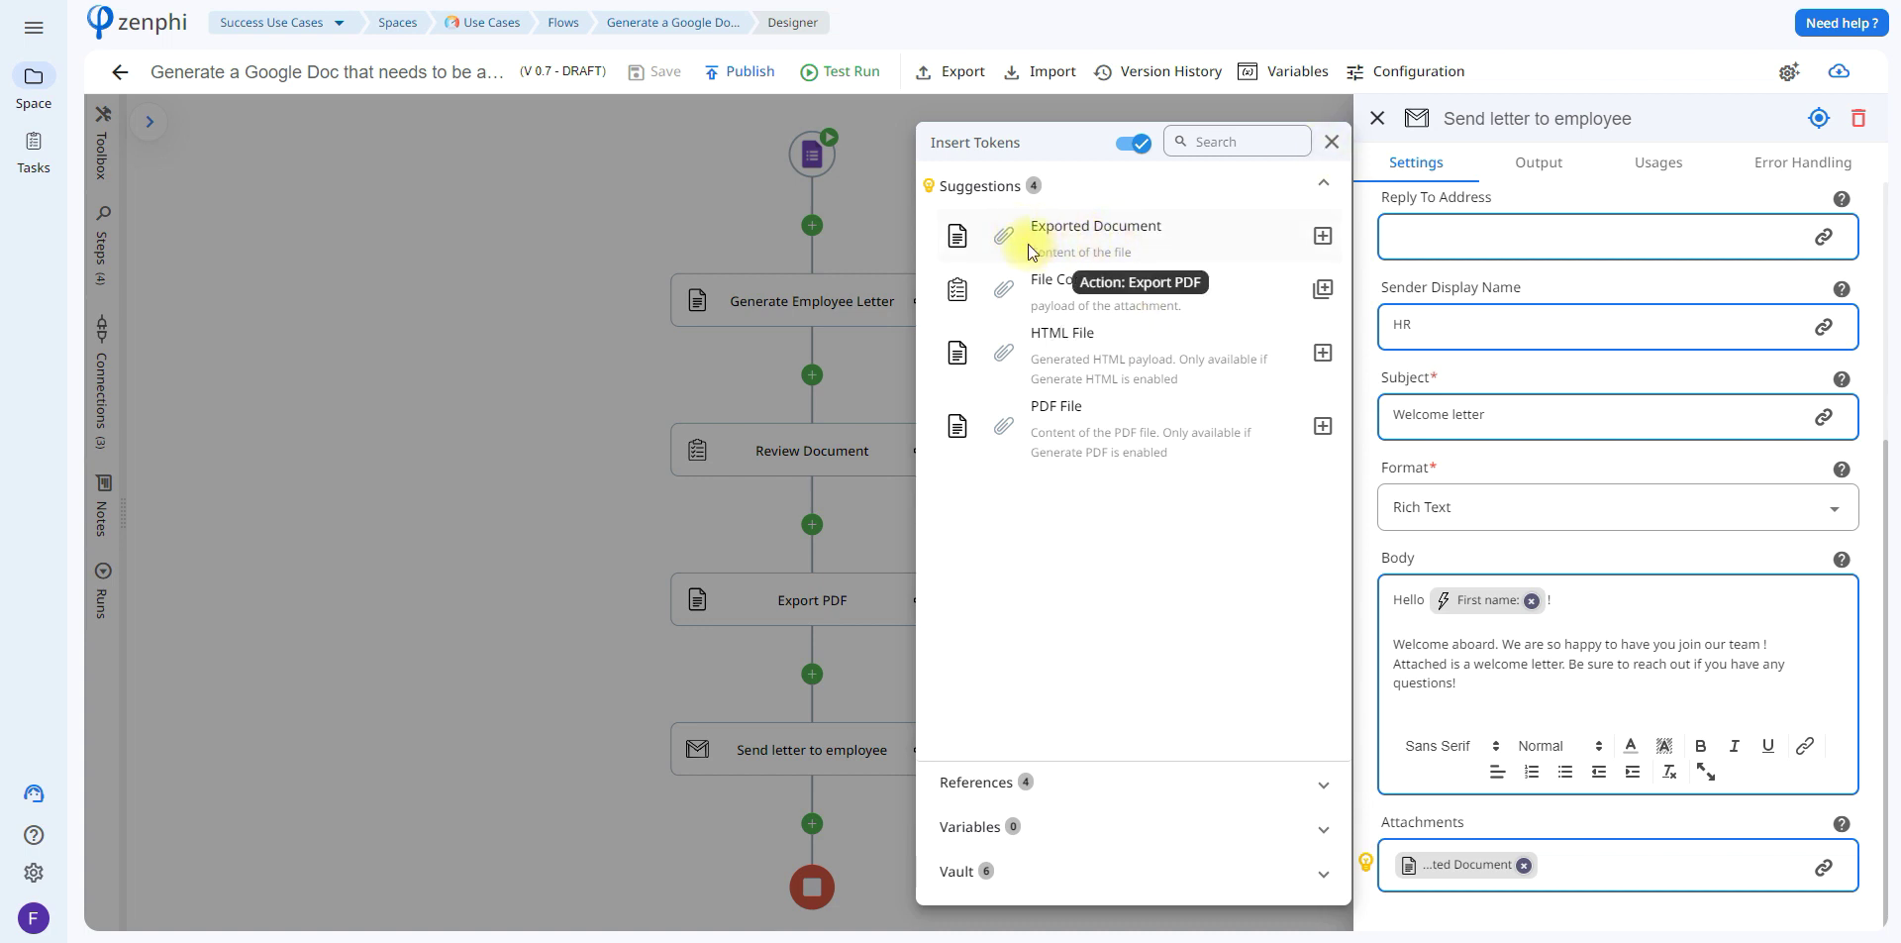
pyautogui.press('Escape')
pyautogui.click(869, 71)
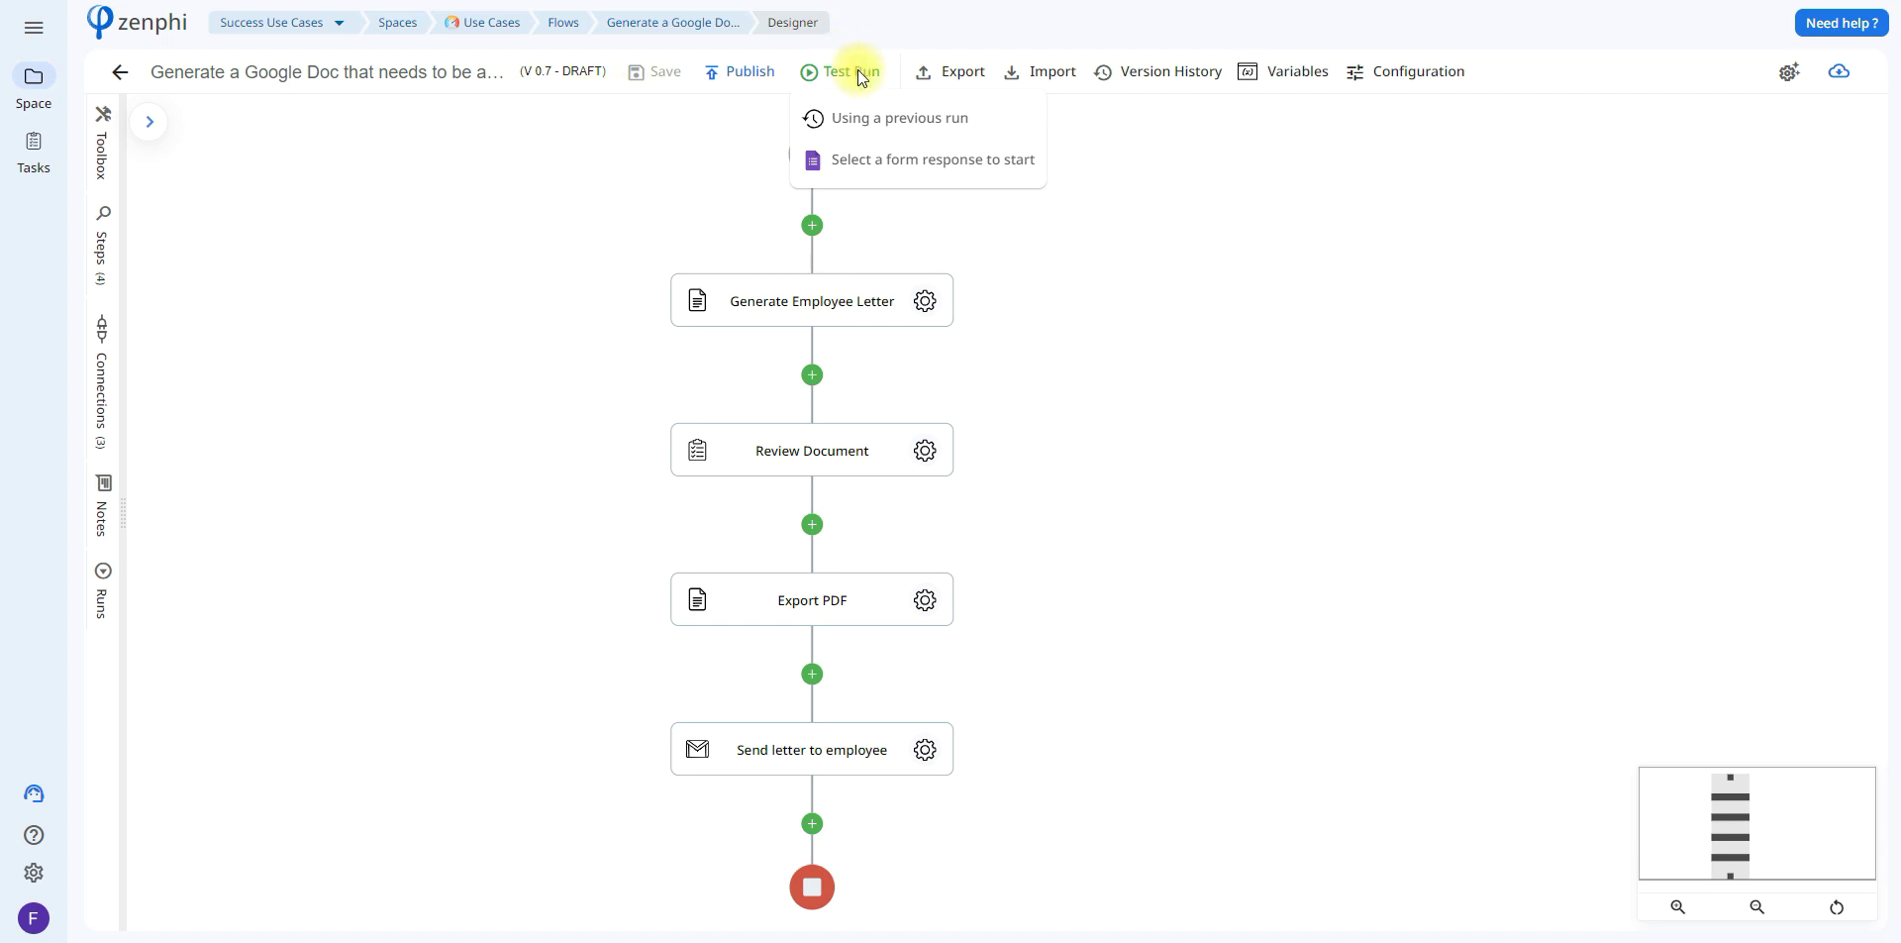
# - Start a test run from a selected form response and open the generated letter from Gmail
pyautogui.click(892, 158)
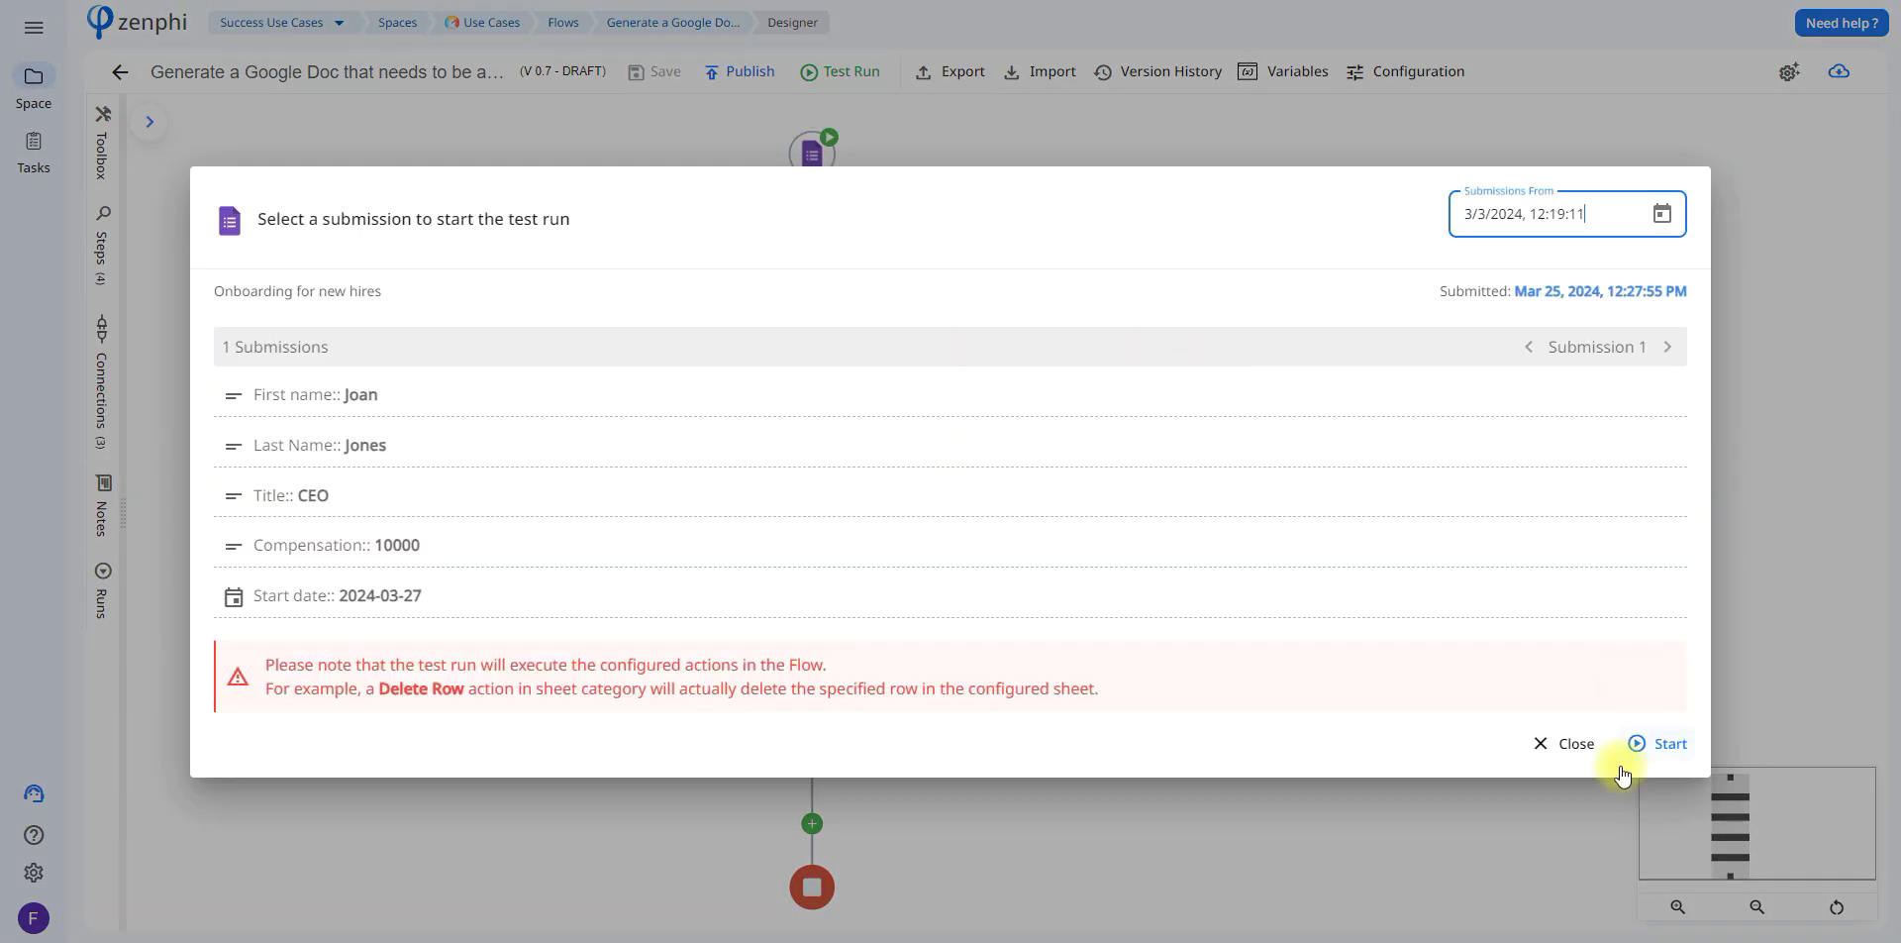
pyautogui.click(1642, 744)
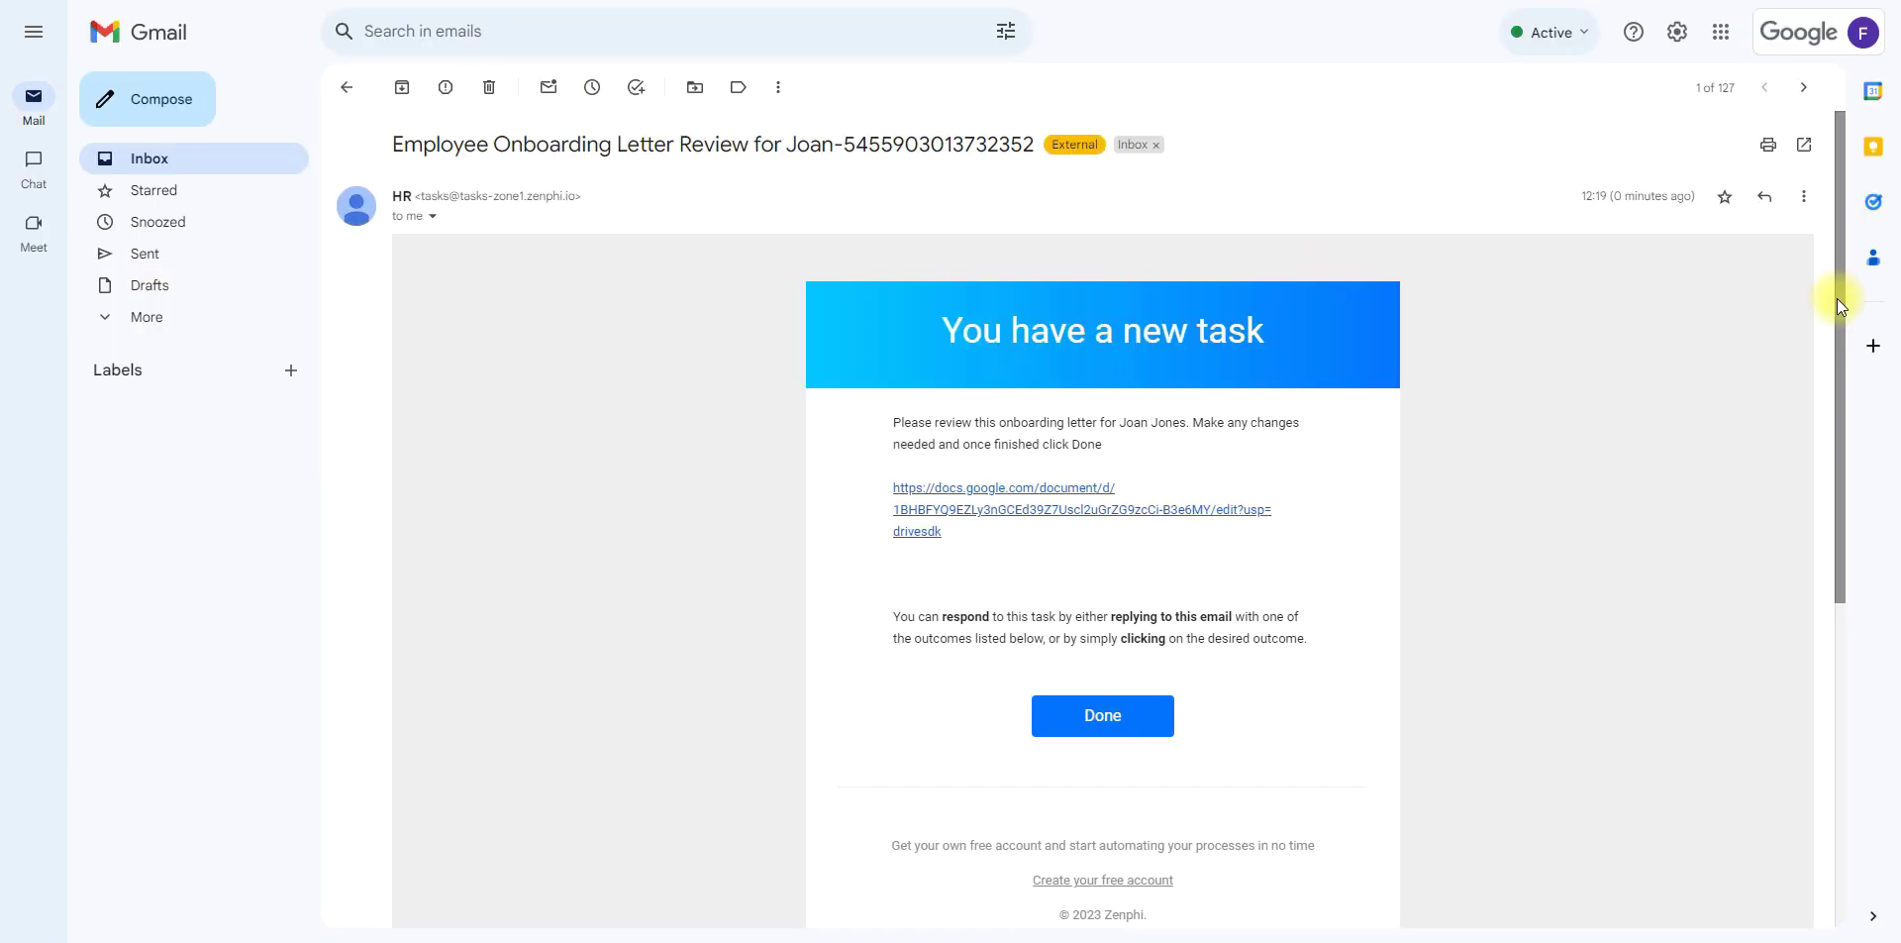
pyautogui.moveTo(1838, 299); pyautogui.dragTo(1818, 283)
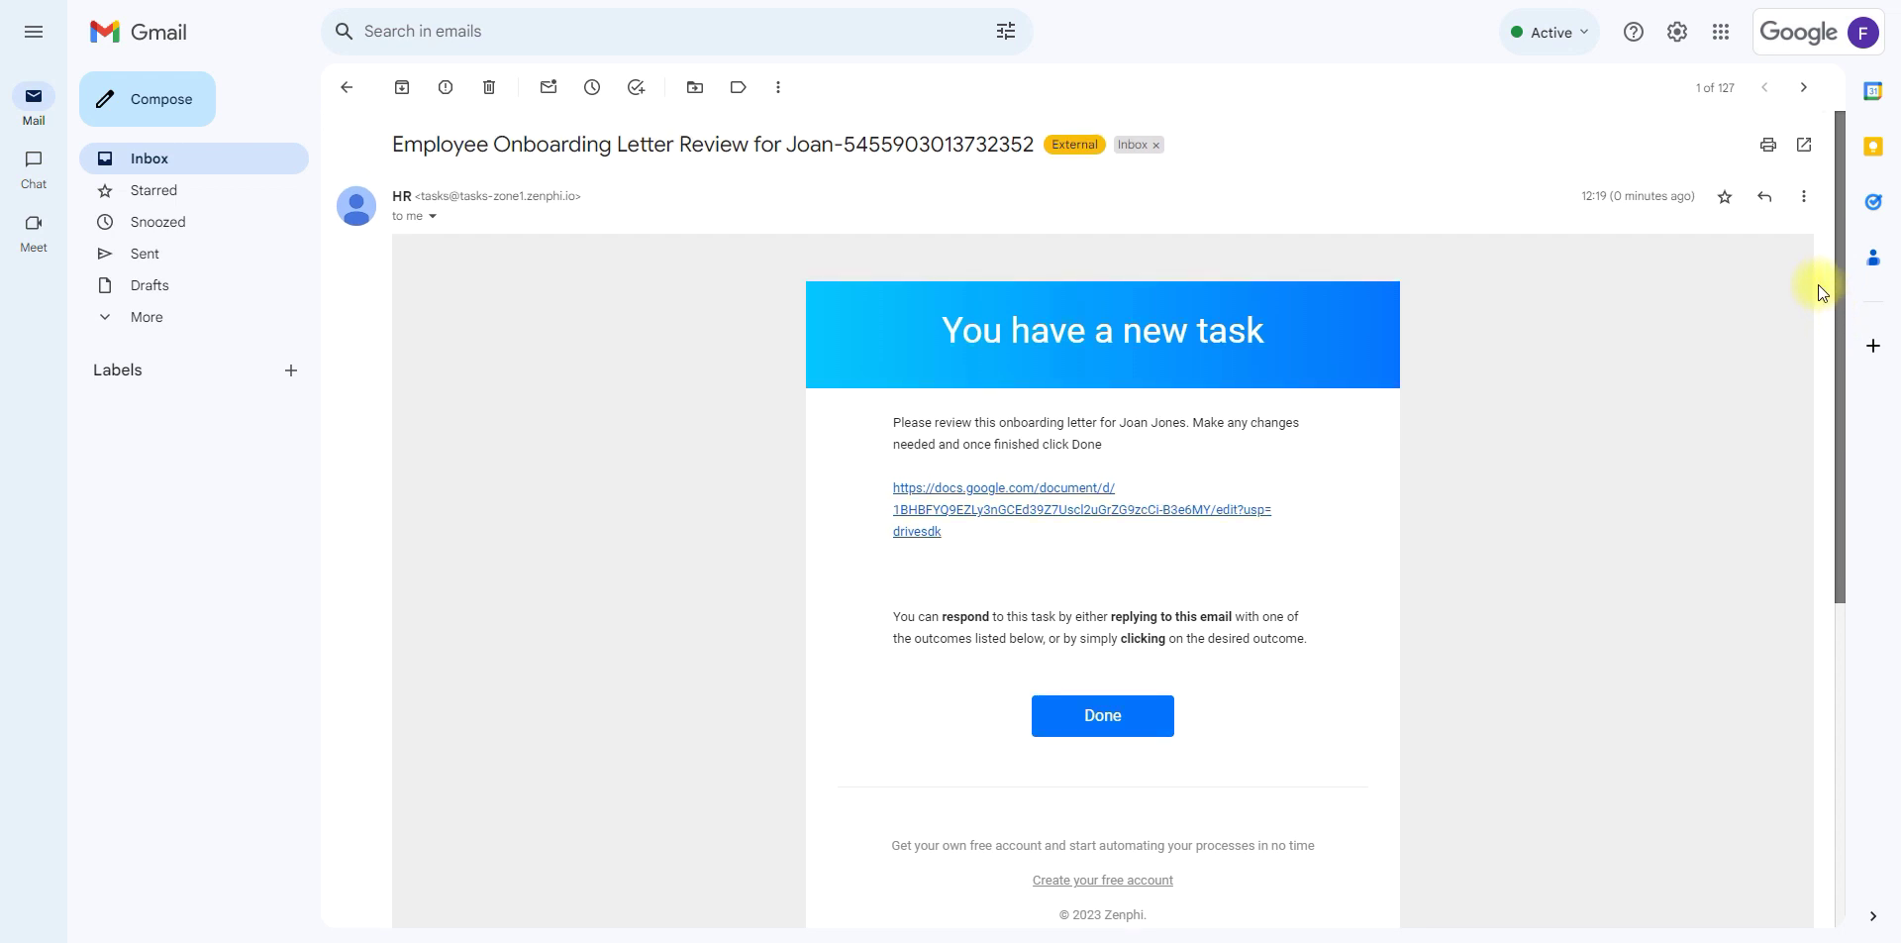
pyautogui.click(953, 514)
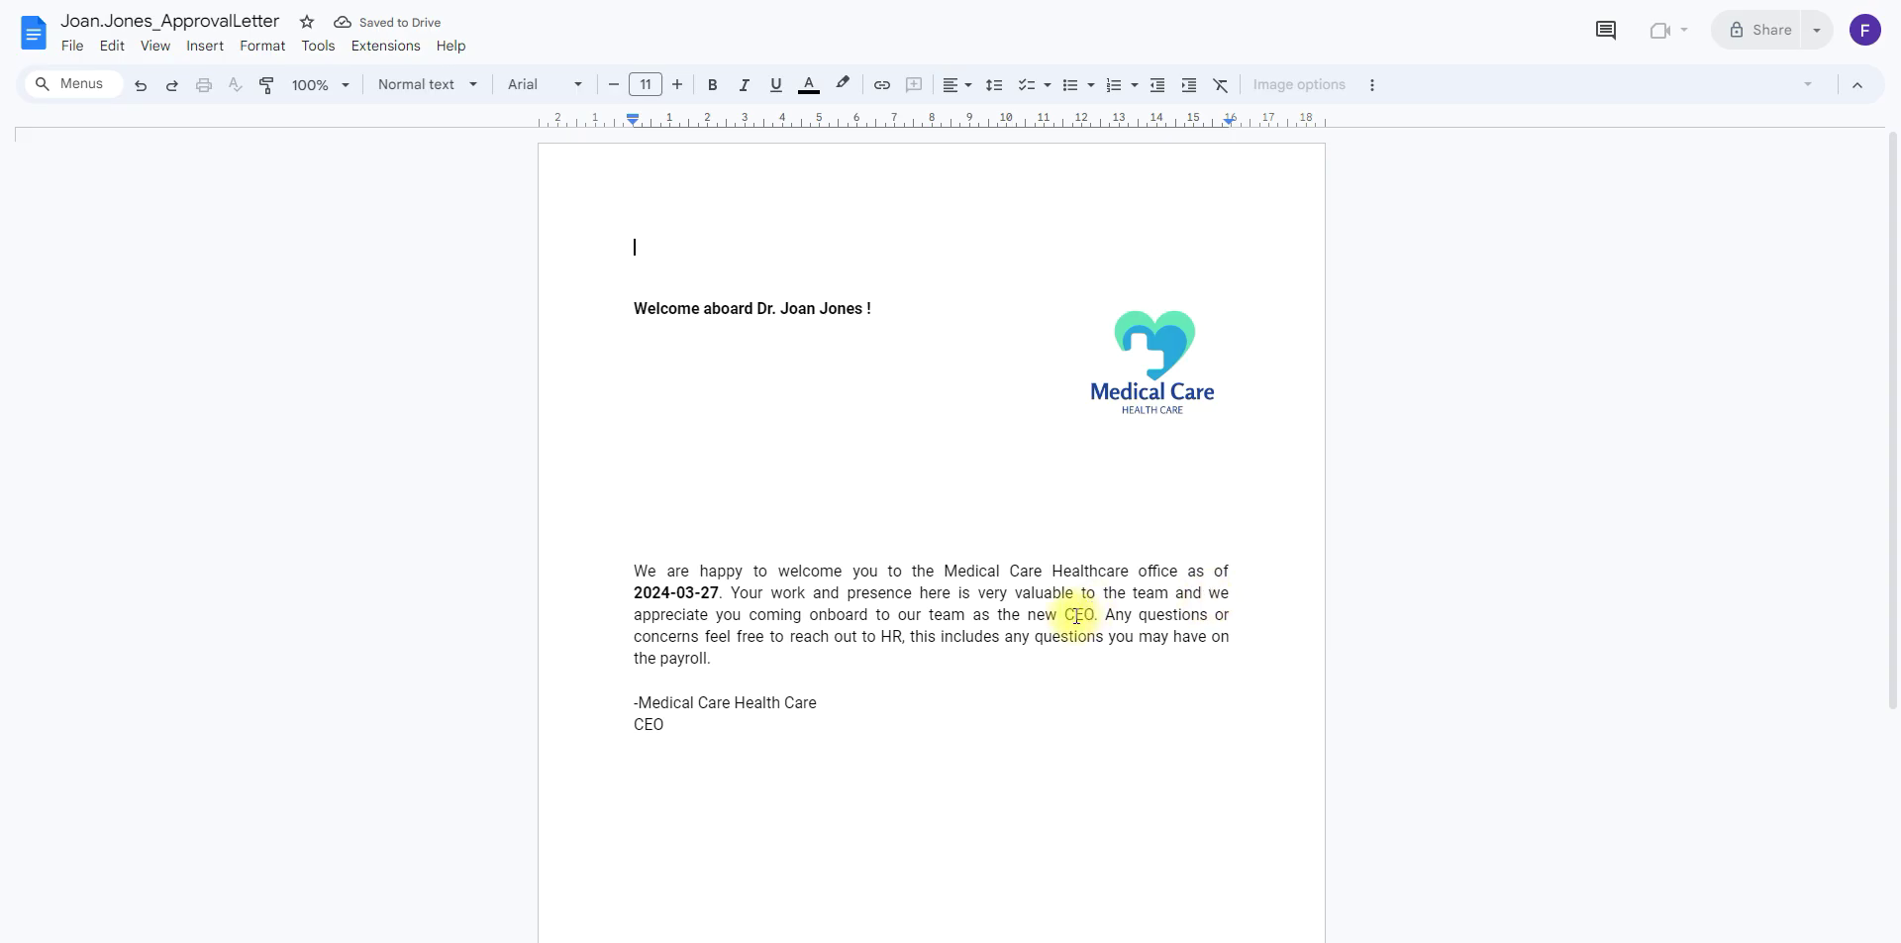
# - Change 'CEO' to 'doctor' in the letter and return to the Gmail review email
pyautogui.doubleClick(1078, 615)
pyautogui.write('doctor')
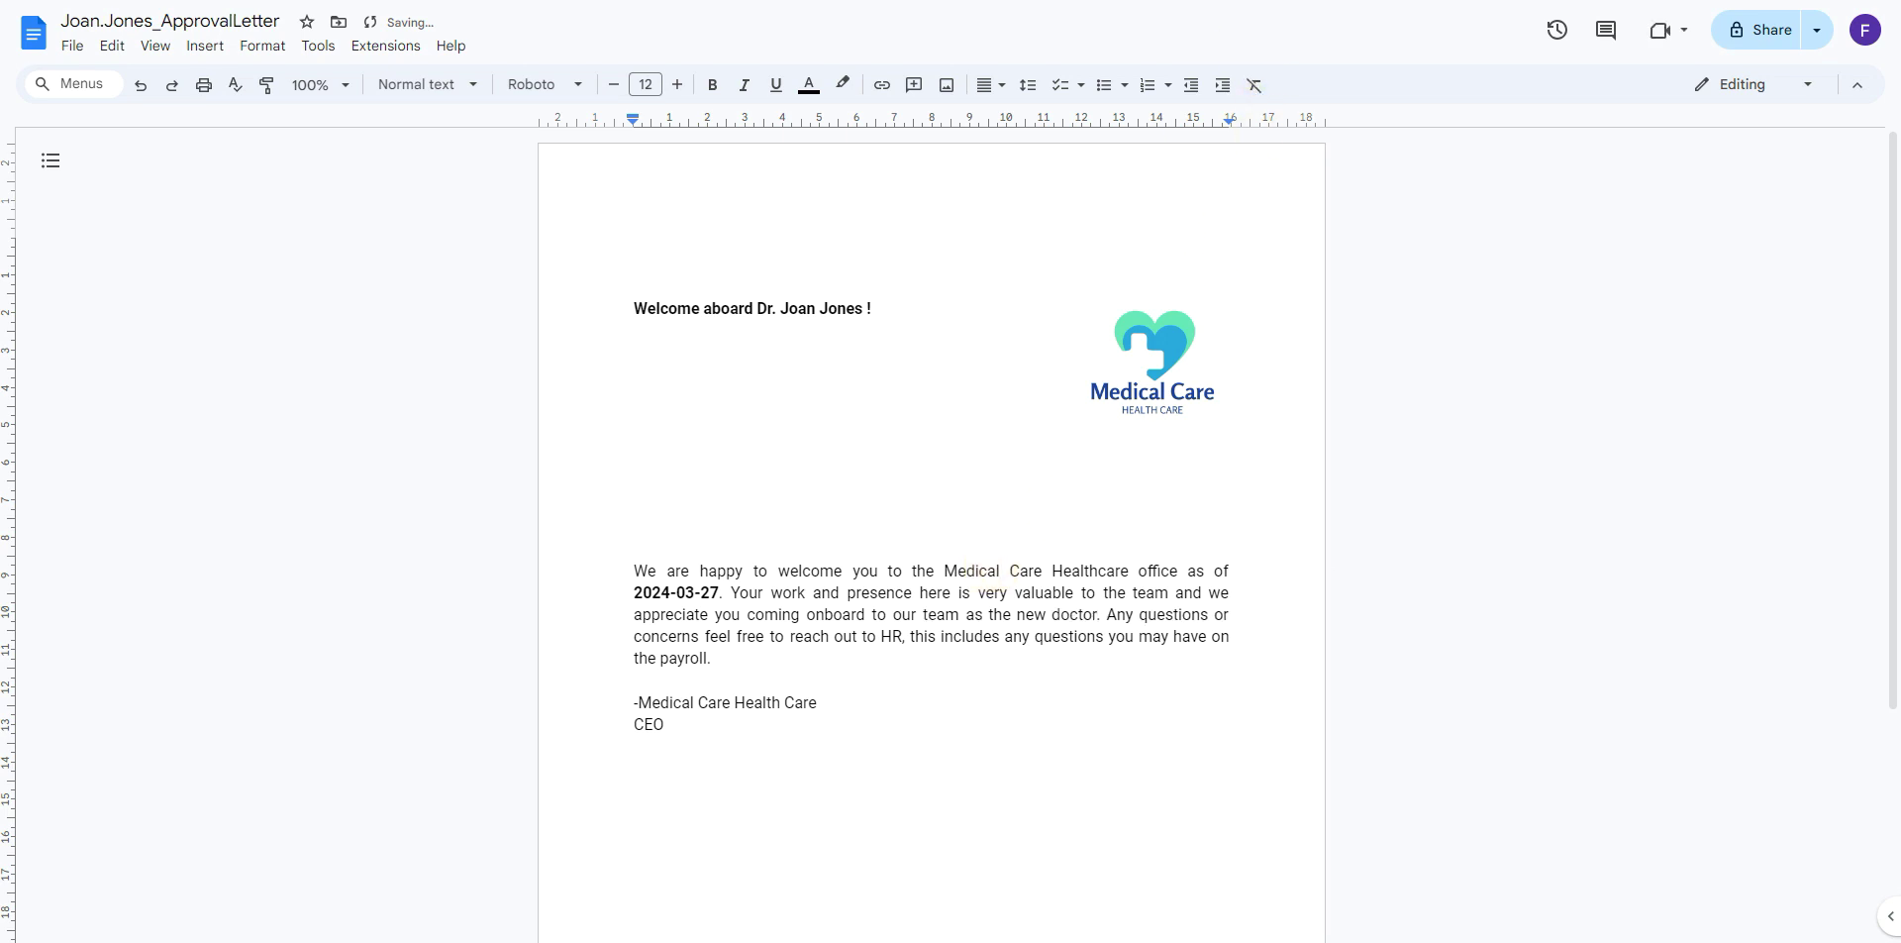
pyautogui.hotkey('alt', 'Tab')
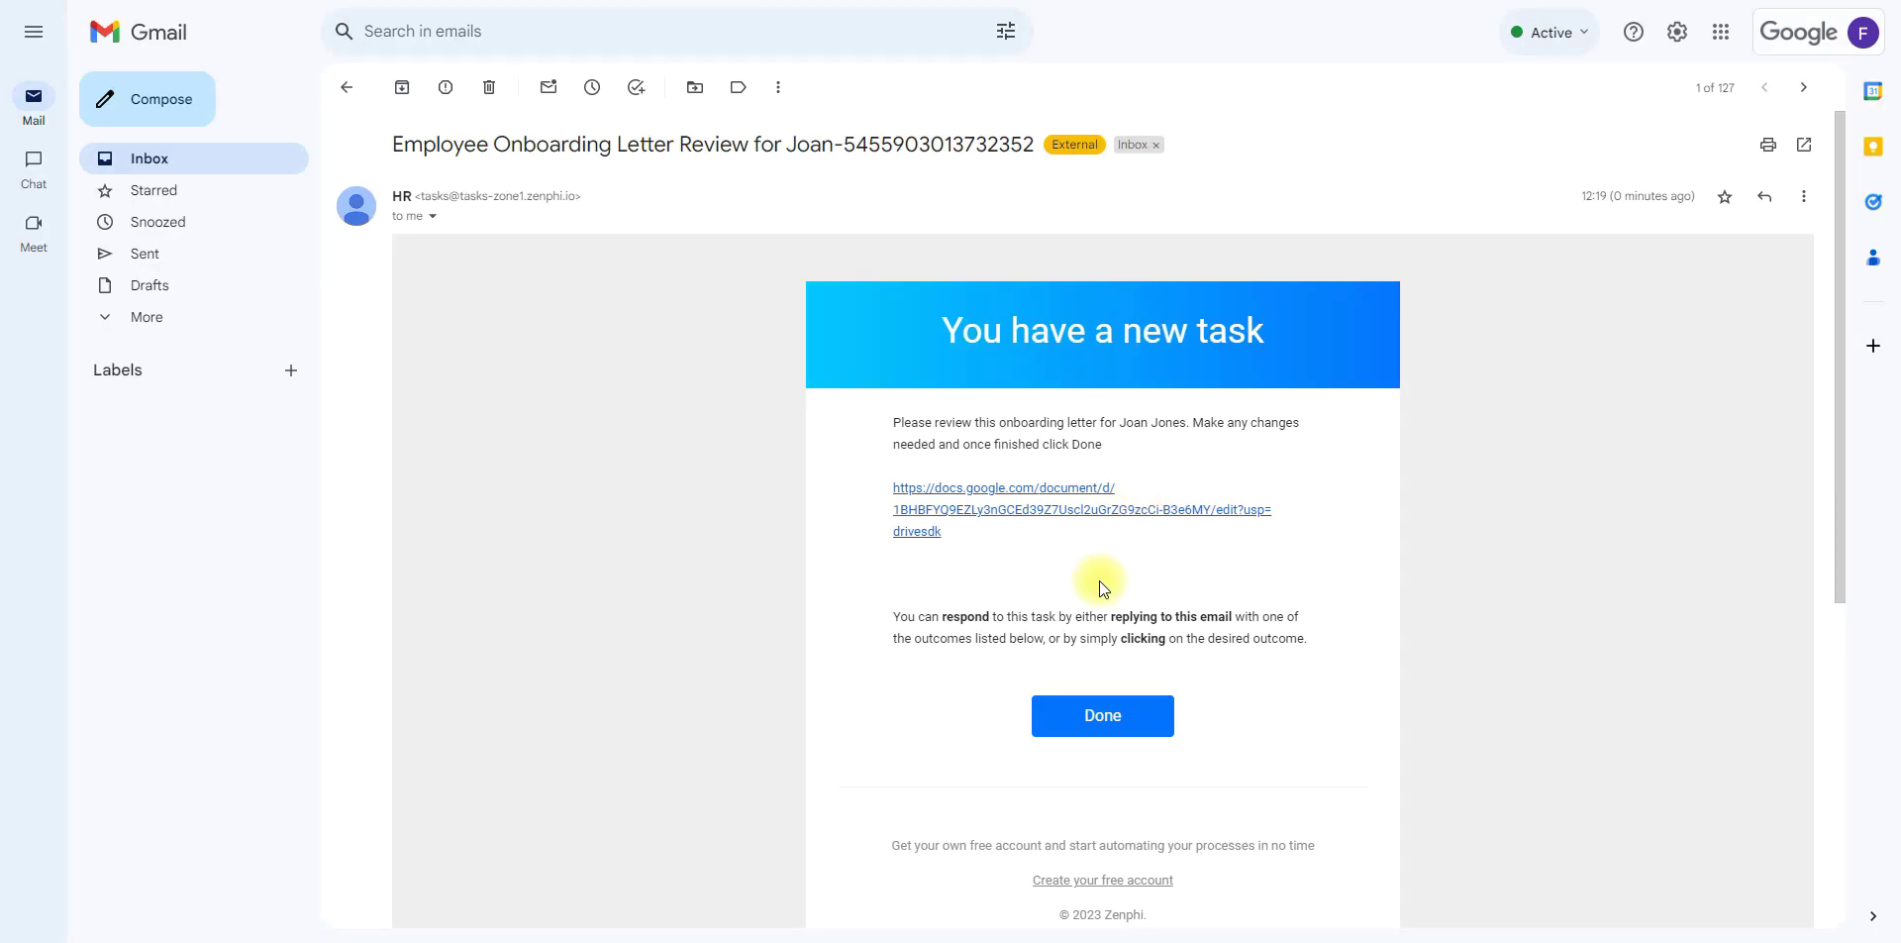
# - Mark the review task done, then preview the approval-letter PDF attached to the Welcome letter email
pyautogui.click(1137, 730)
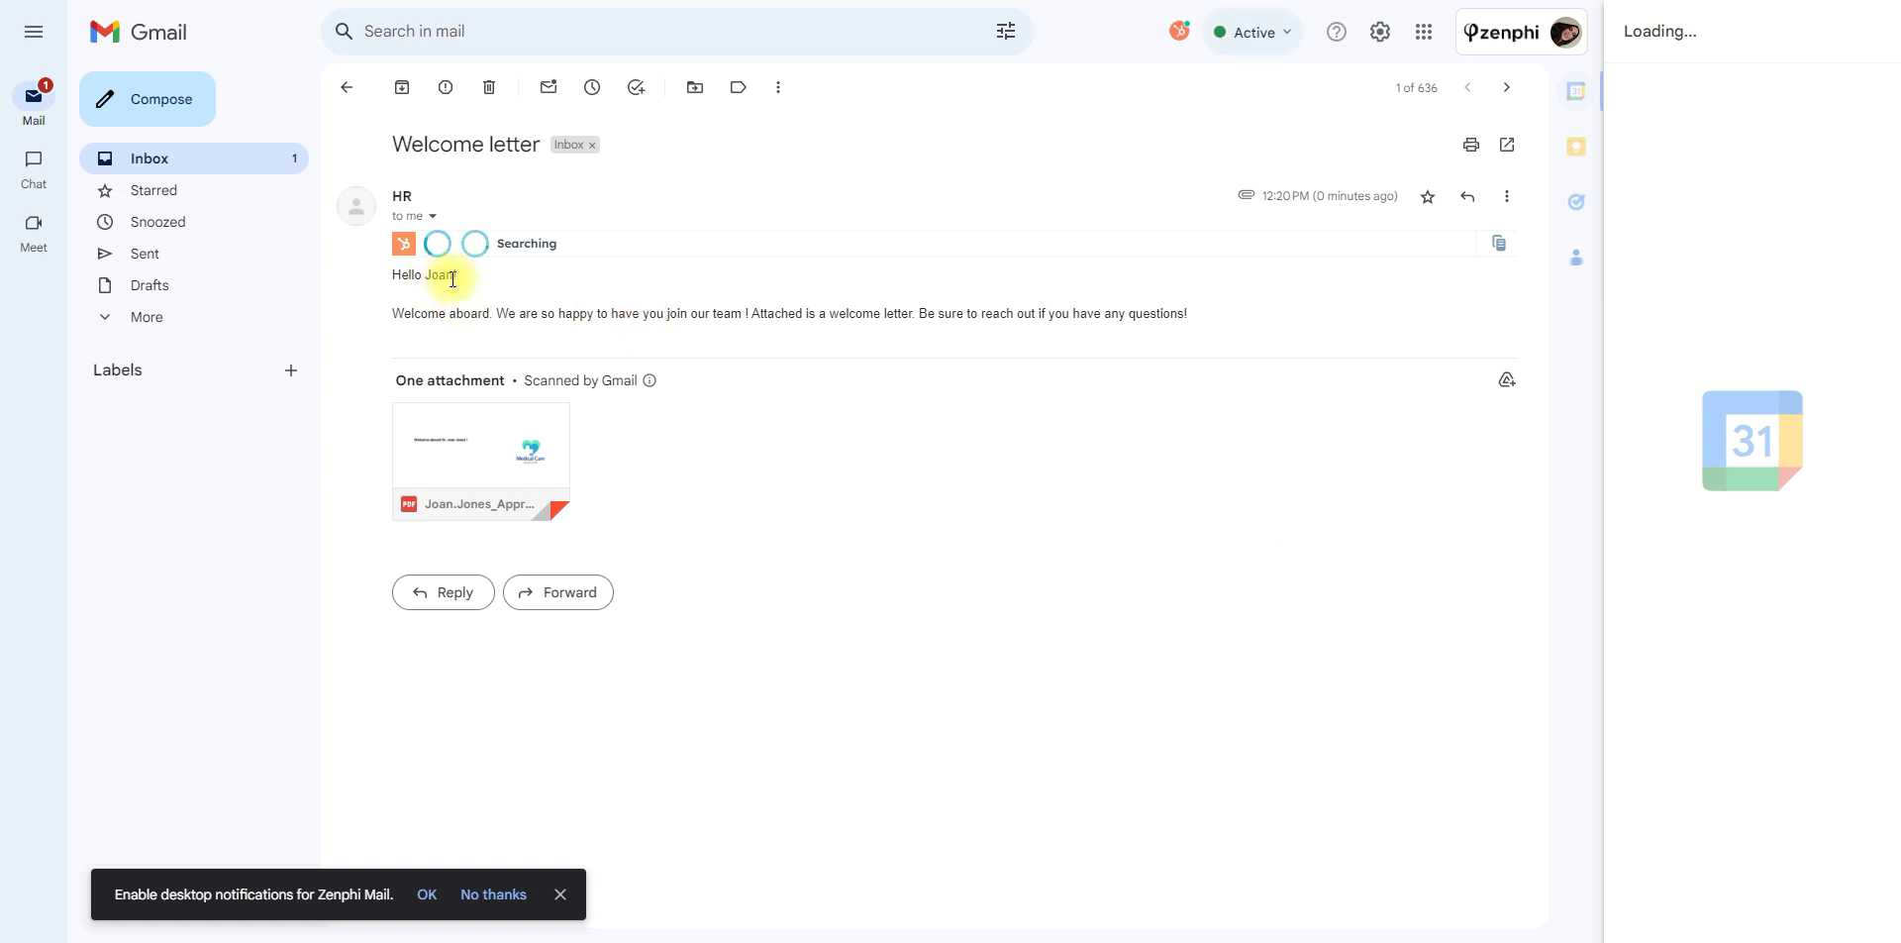
pyautogui.moveTo(453, 433)
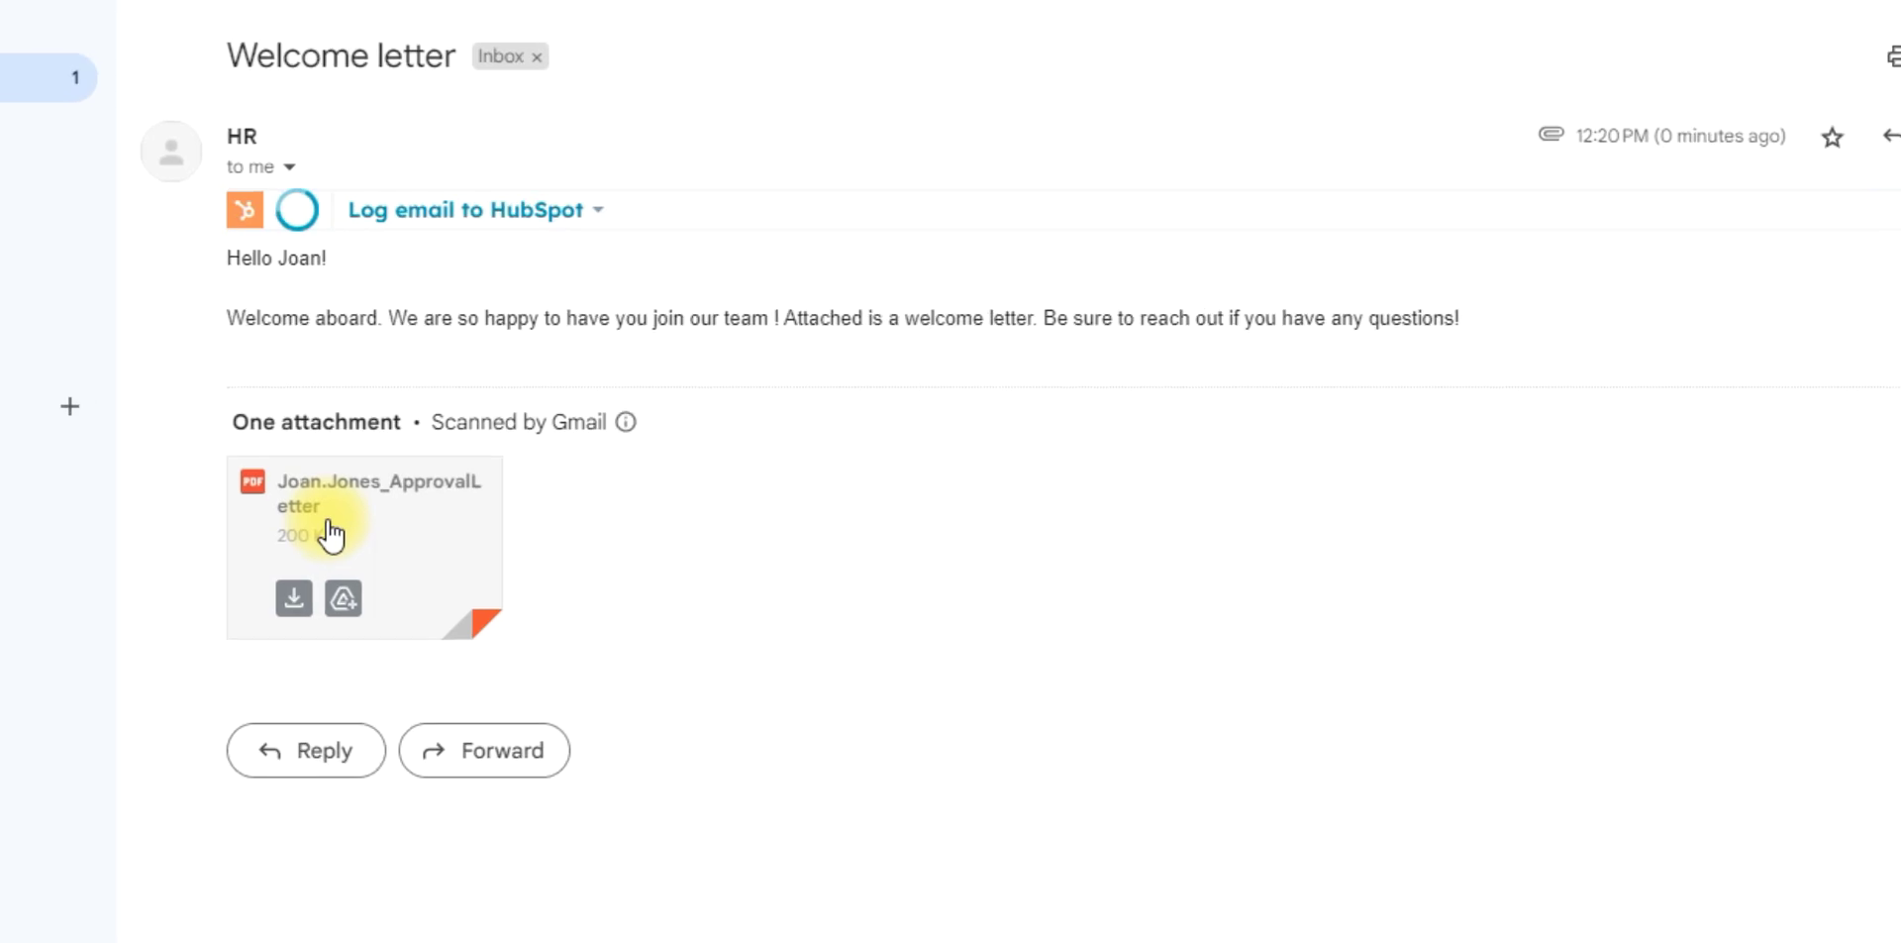
pyautogui.click(214, 560)
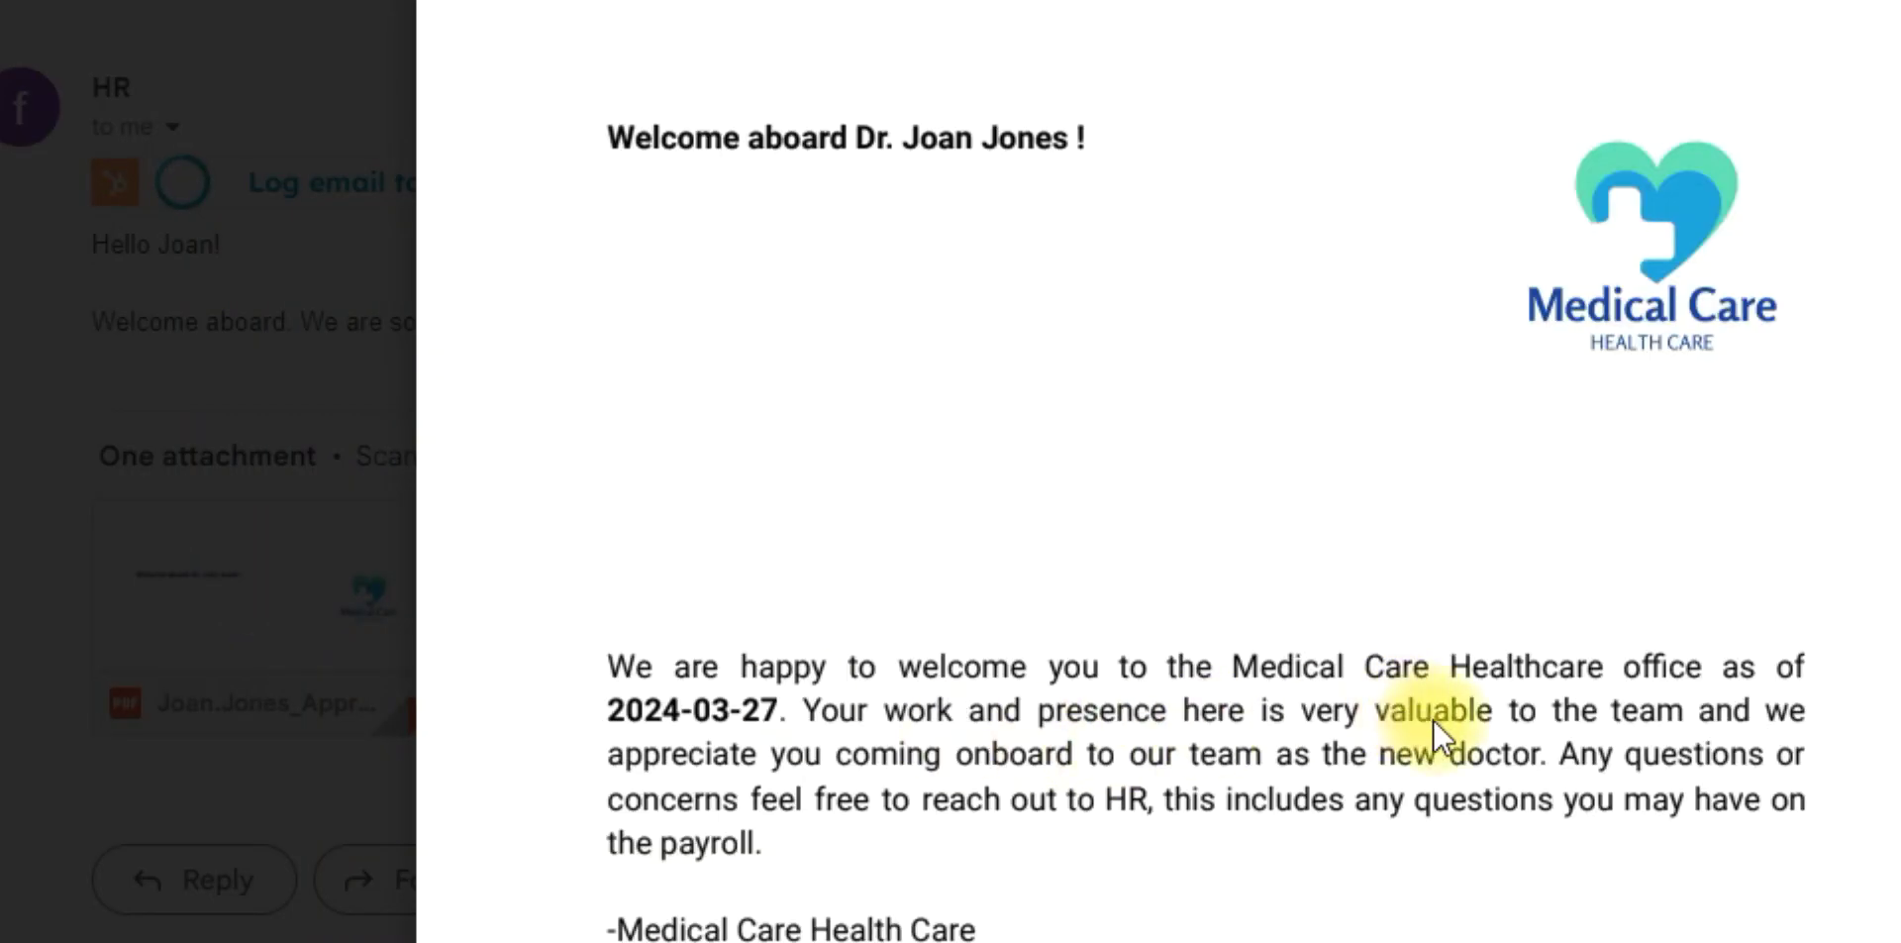